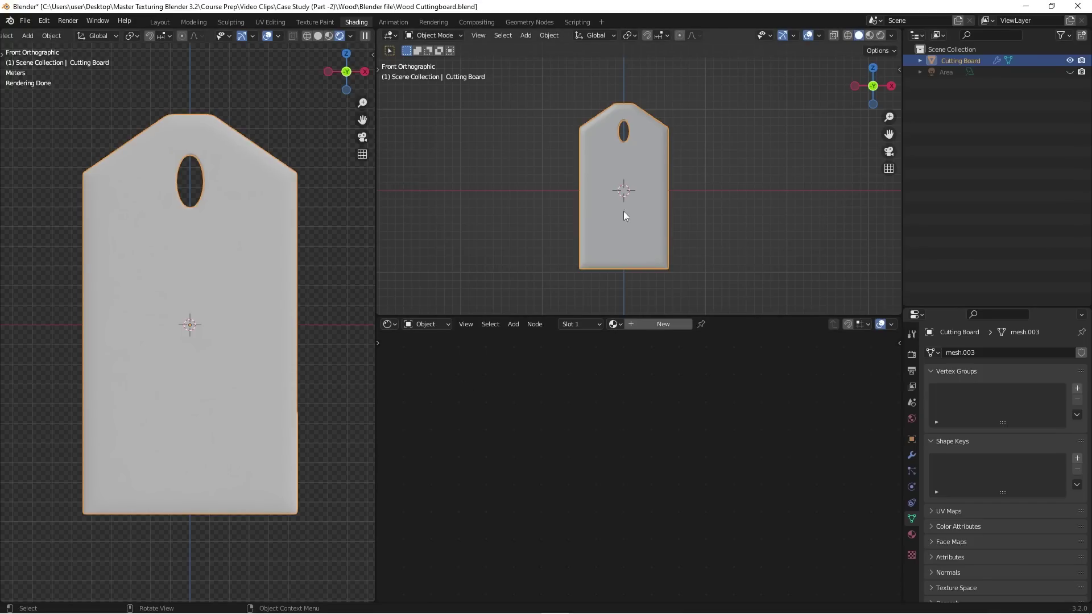
- Examine the cutting board model from the side and front views
mouse_move(647, 180)
middle_mouse_down()
mouse_move(658, 145)
mouse_move(645, 171)
middle_mouse_up()
key("KP_3")
scroll(643, 147, "up", 4)
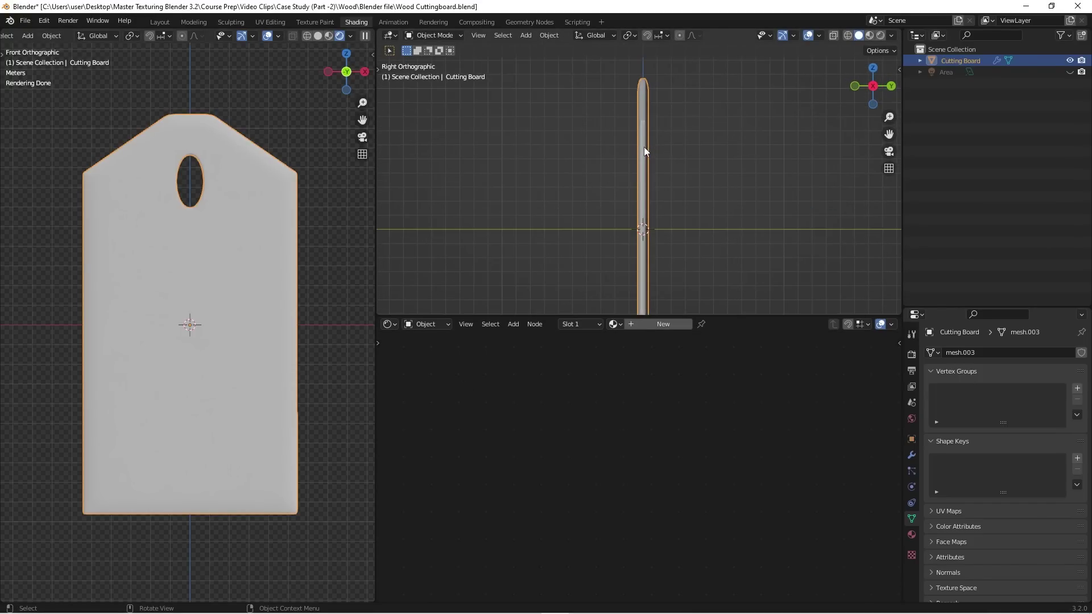
key("KP_1")
scroll(621, 153, "down", 4)
scroll(639, 135, "up", 1)
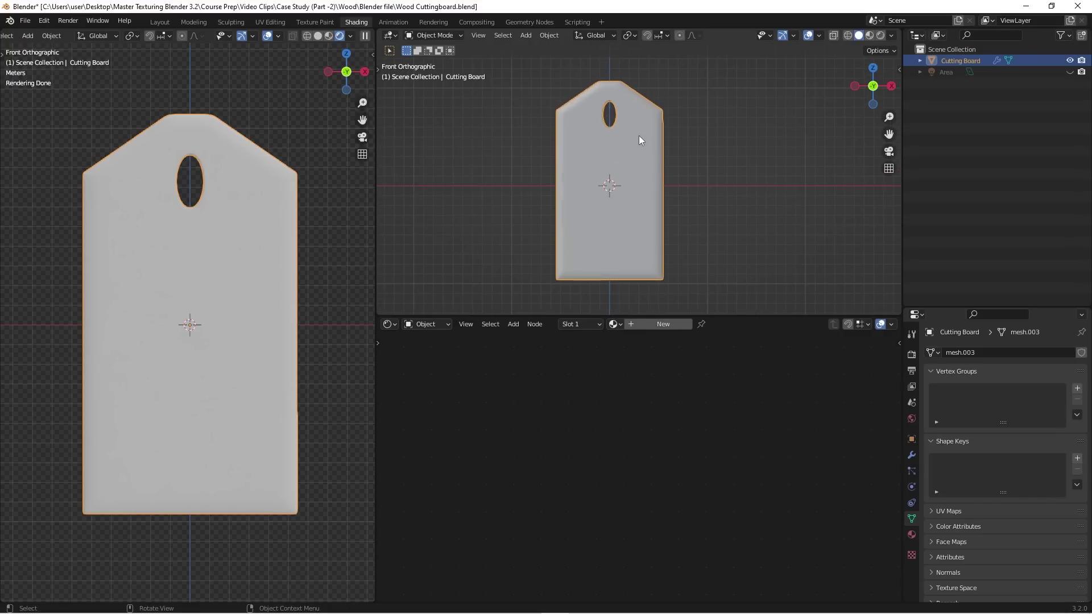
middle_click_drag(637, 140, 648, 156, "shift")
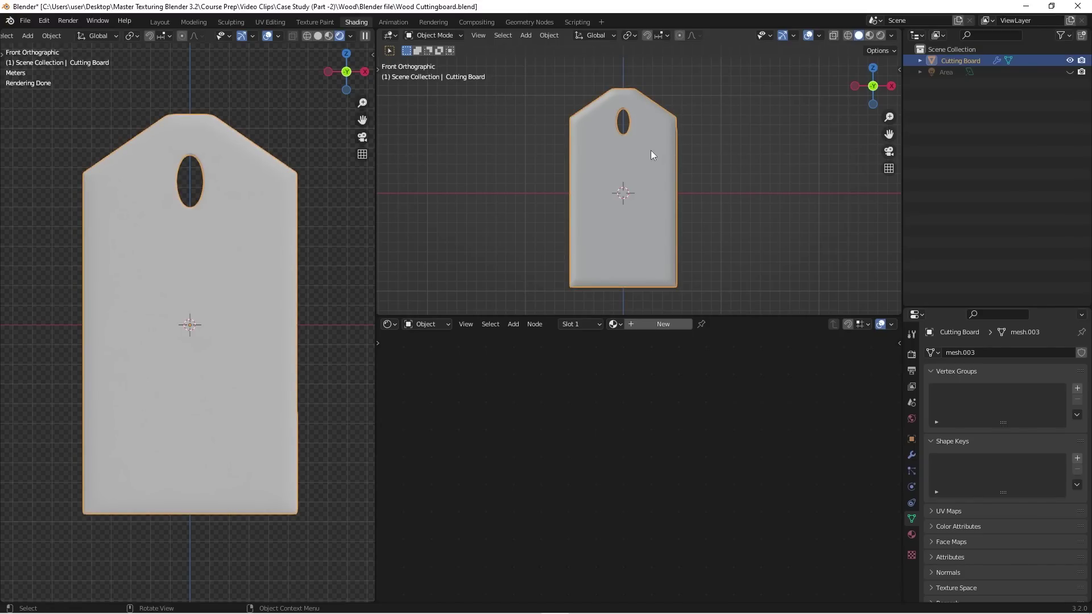
- Inspect the cutting board's mesh in Edit Mode, focusing on the highlighted edges around the upper corners and the handle hole
key("Tab")
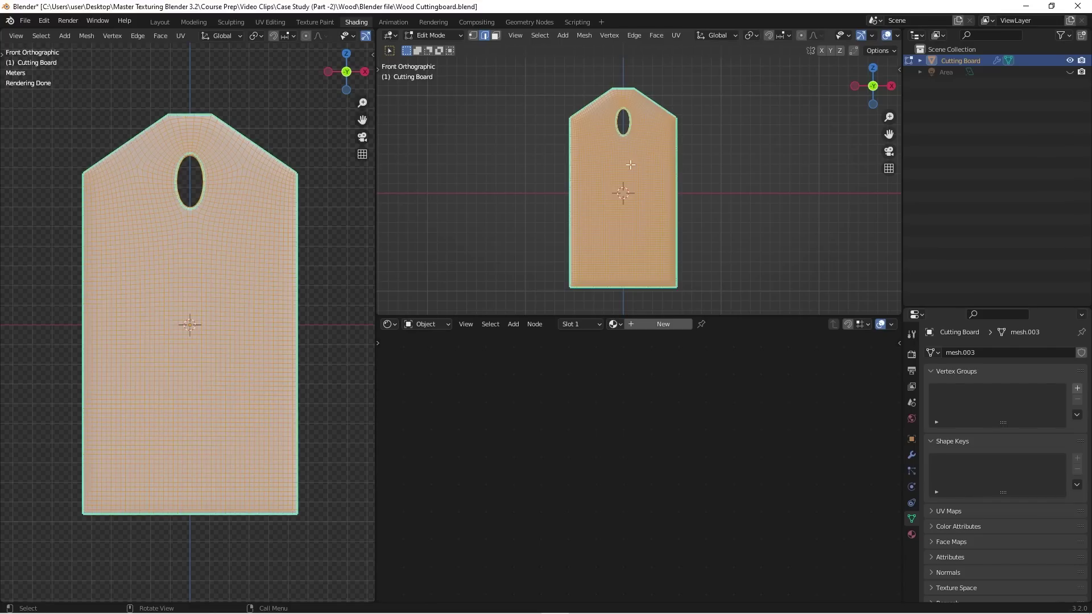
scroll(626, 169, "up", 3)
scroll(637, 159, "down", 3)
middle_click_drag(647, 168, 608, 126)
scroll(647, 177, "up", 2)
scroll(653, 117, "up", 2)
scroll(608, 125, "up", 2)
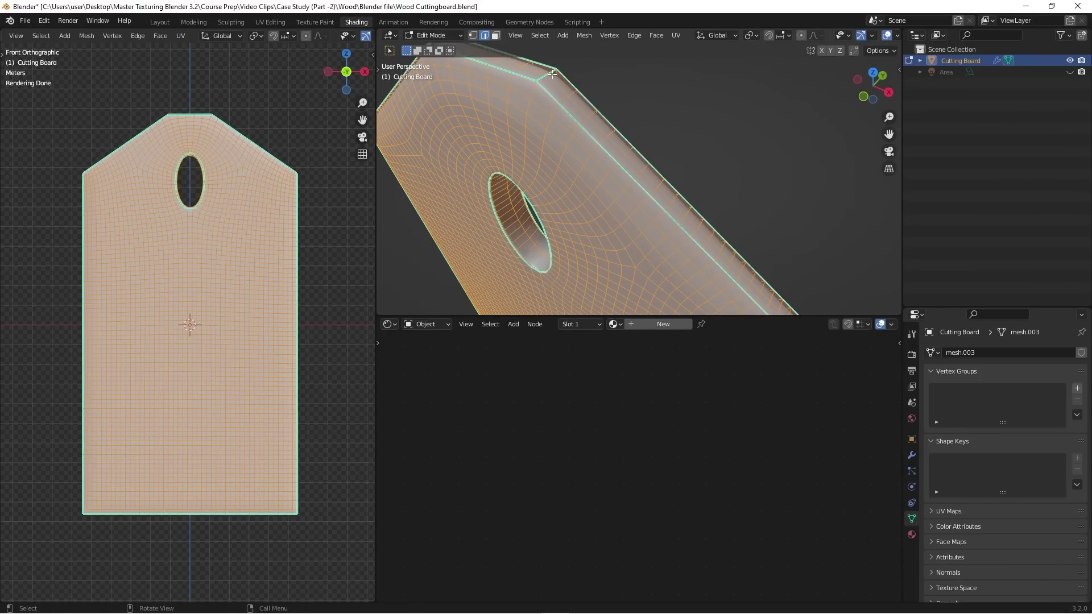
scroll(551, 73, "down", 1)
middle_click_drag(552, 73, 666, 104)
scroll(686, 118, "up", 5)
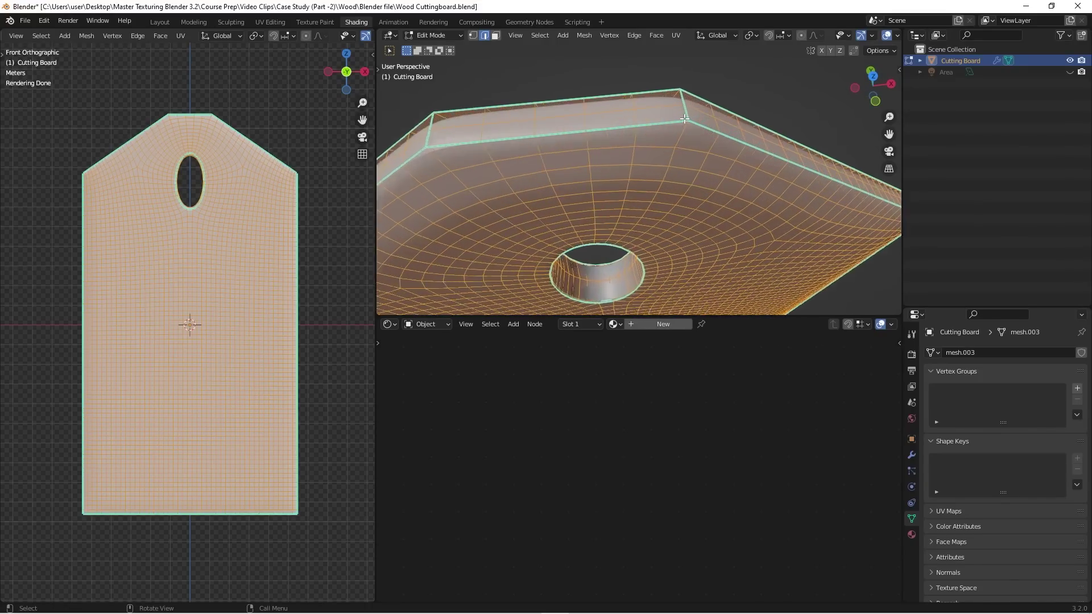
key("alt+a")
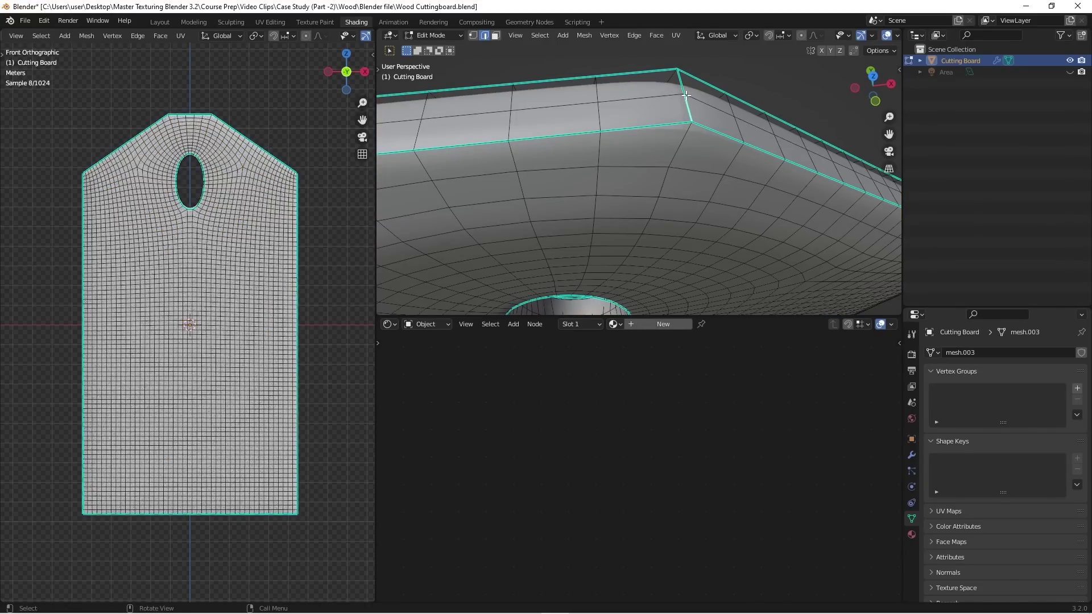
key("Tab")
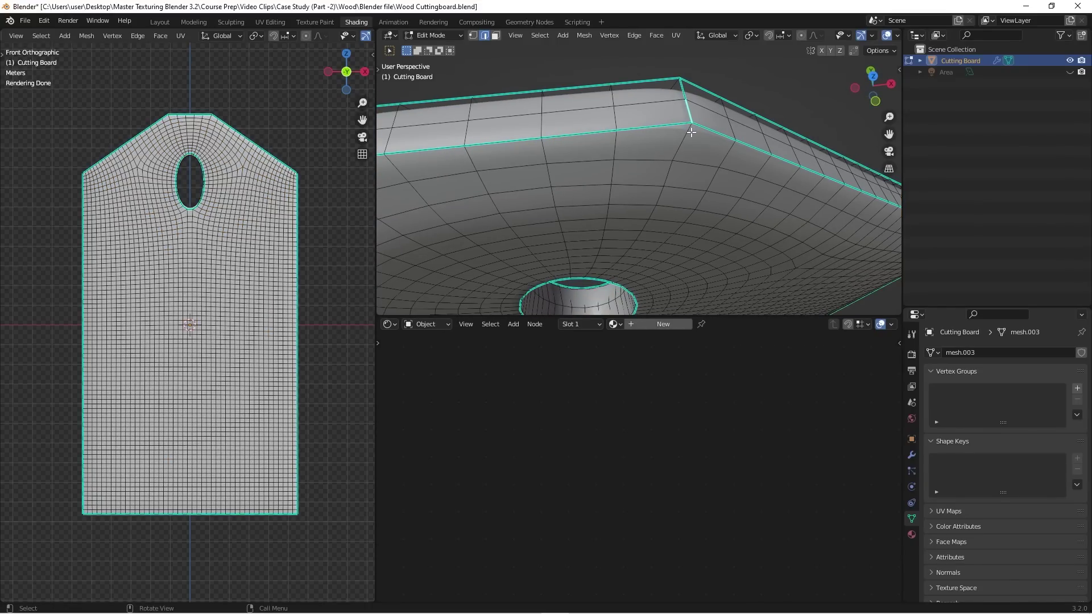
middle_click_drag(691, 132, 678, 117)
middle_click_drag(742, 148, 660, 182)
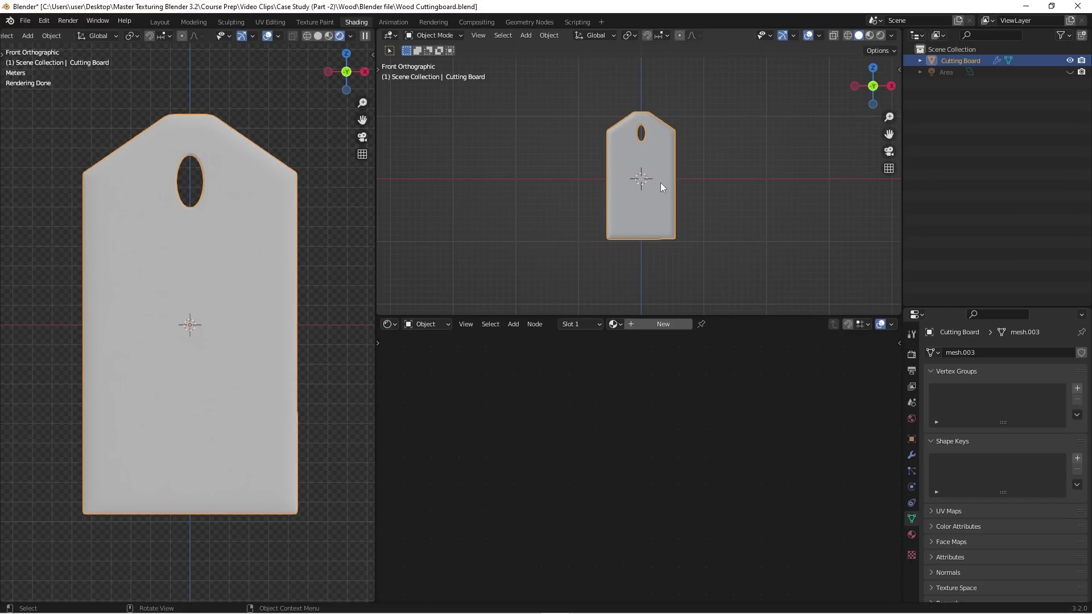
- Unwrap the cutting board's entire mesh with Smart UV Project, using a 66° angle limit and zero island margin
middle_click_drag(661, 153, 643, 155, "shift")
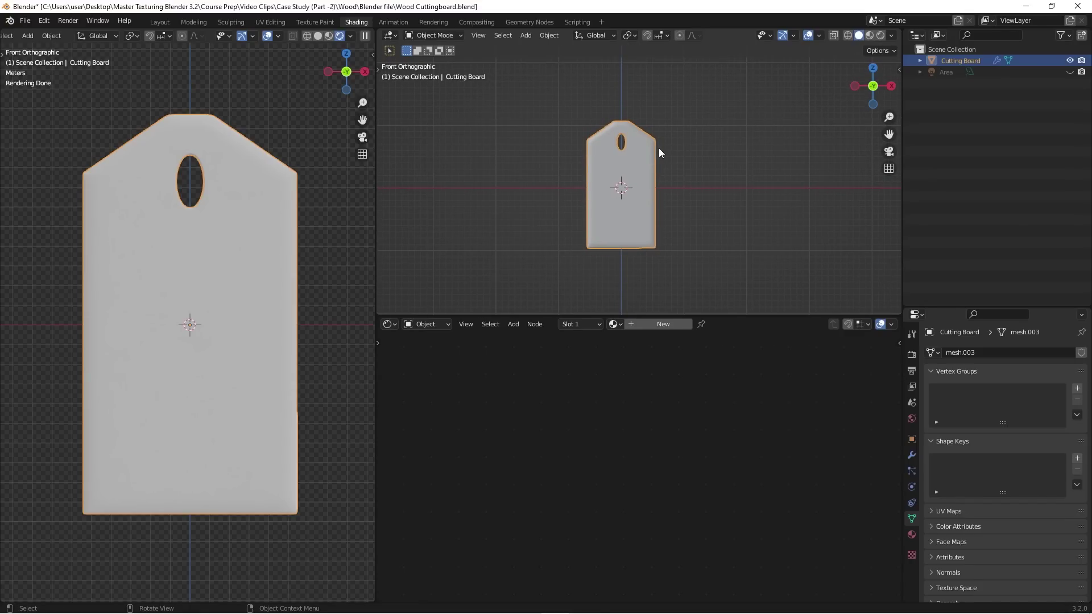
scroll(629, 165, "up", 2)
scroll(629, 166, "down", 2)
key("Tab")
middle_click_drag(640, 159, 645, 164)
key("a")
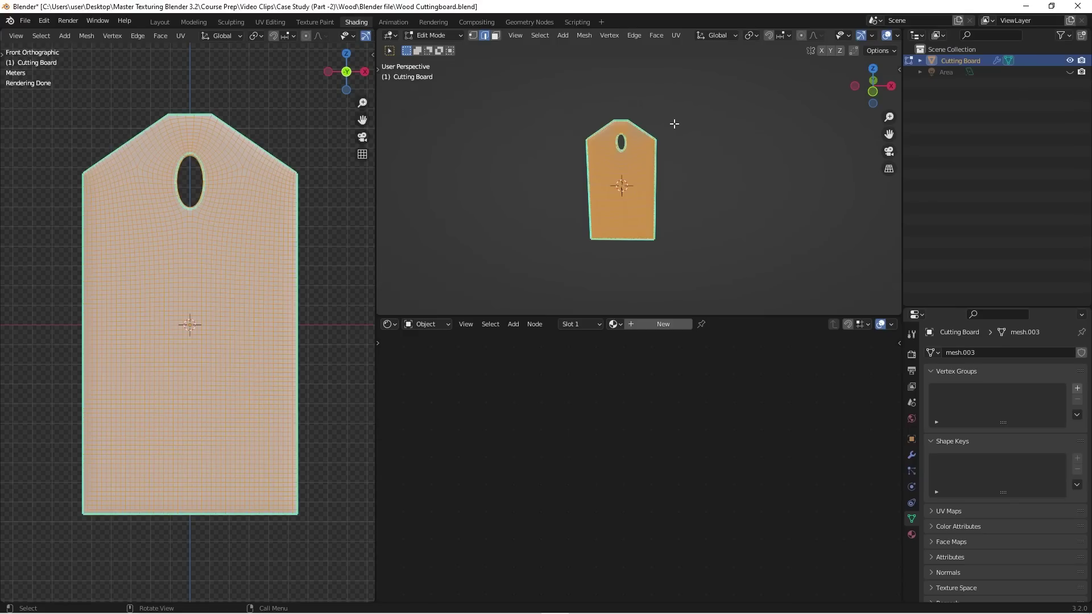
key("u")
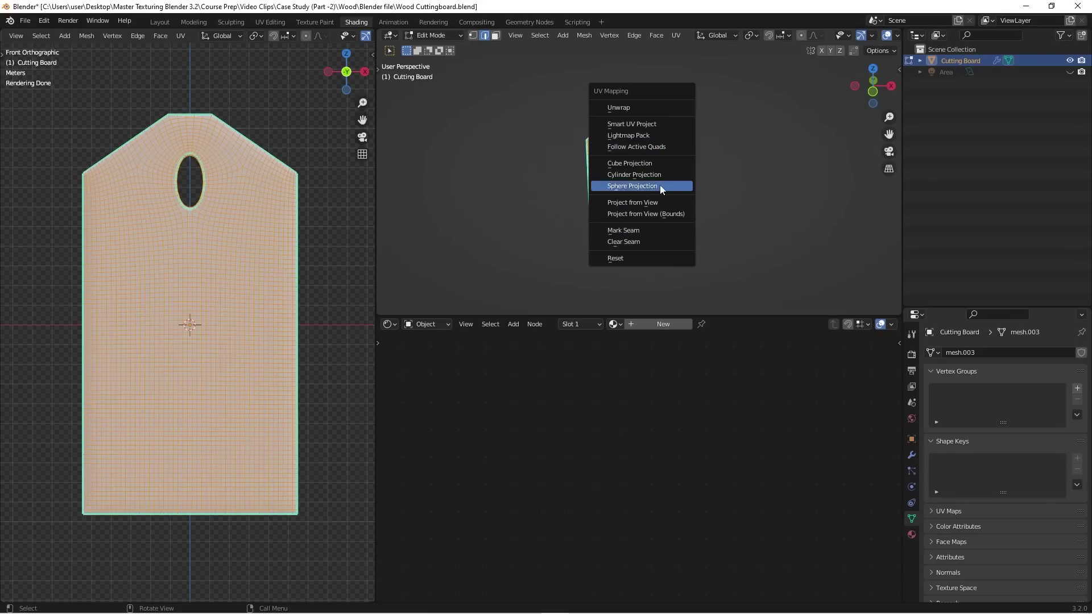
left_click(663, 124)
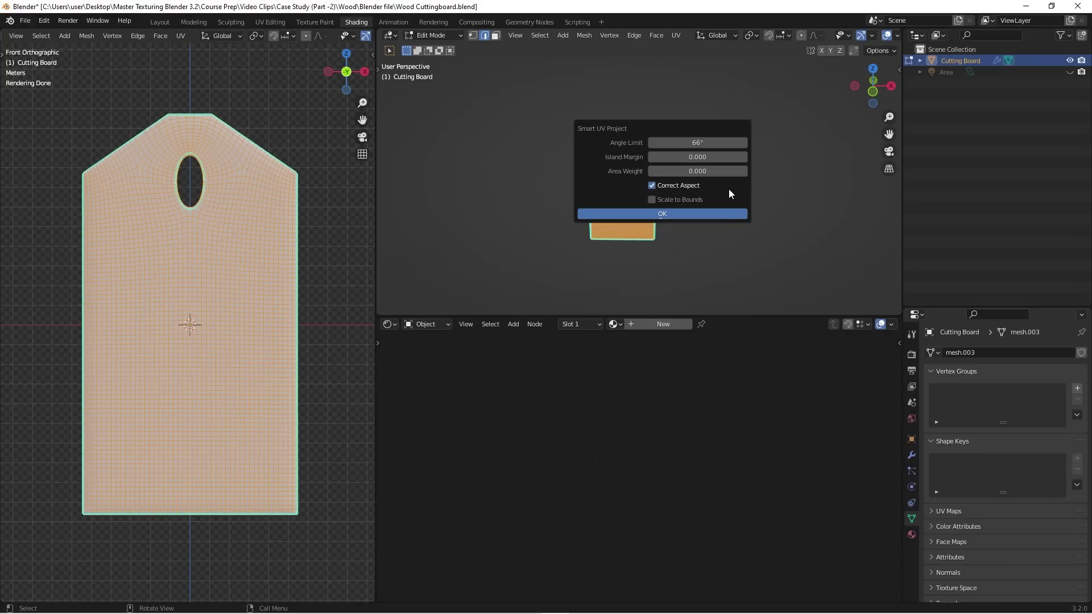
left_click(676, 213)
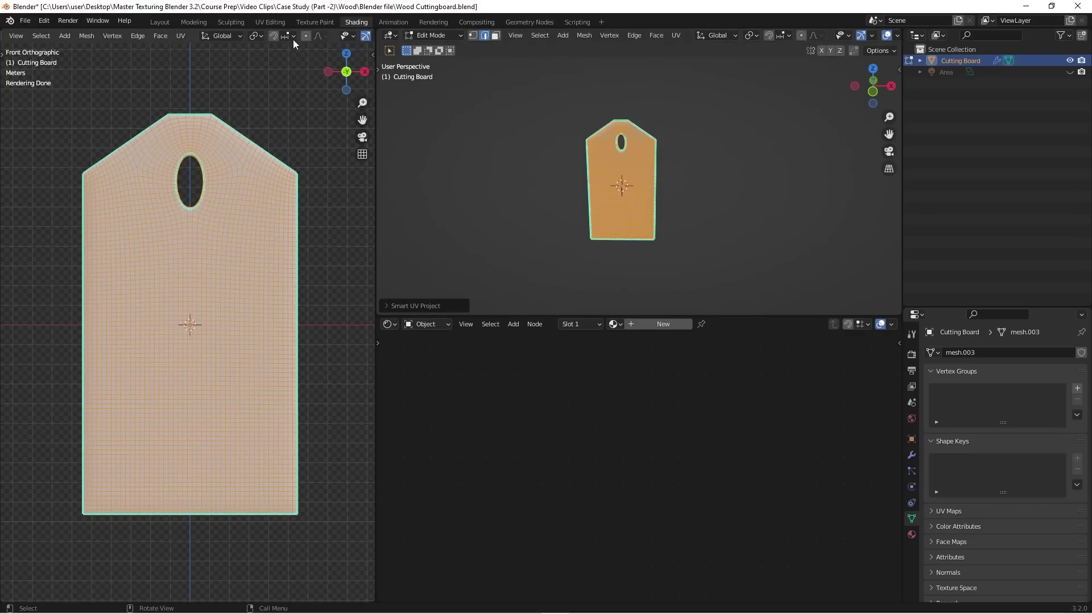
- Open the UV Editing workspace and examine the narrow side-strip islands of the cutting board's unwrap
left_click(266, 21)
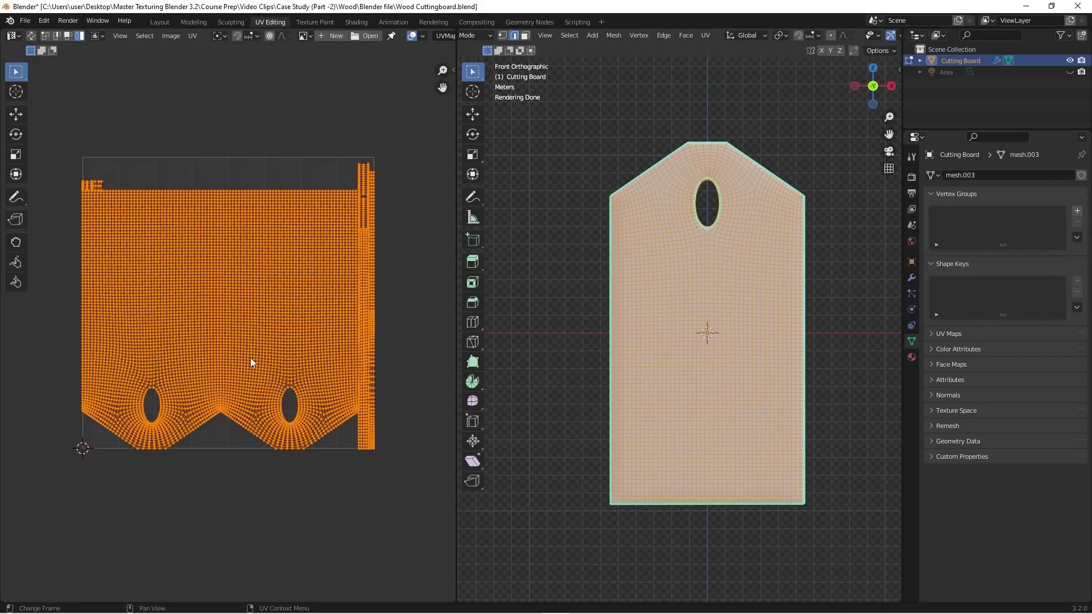
scroll(194, 170, "down", 2)
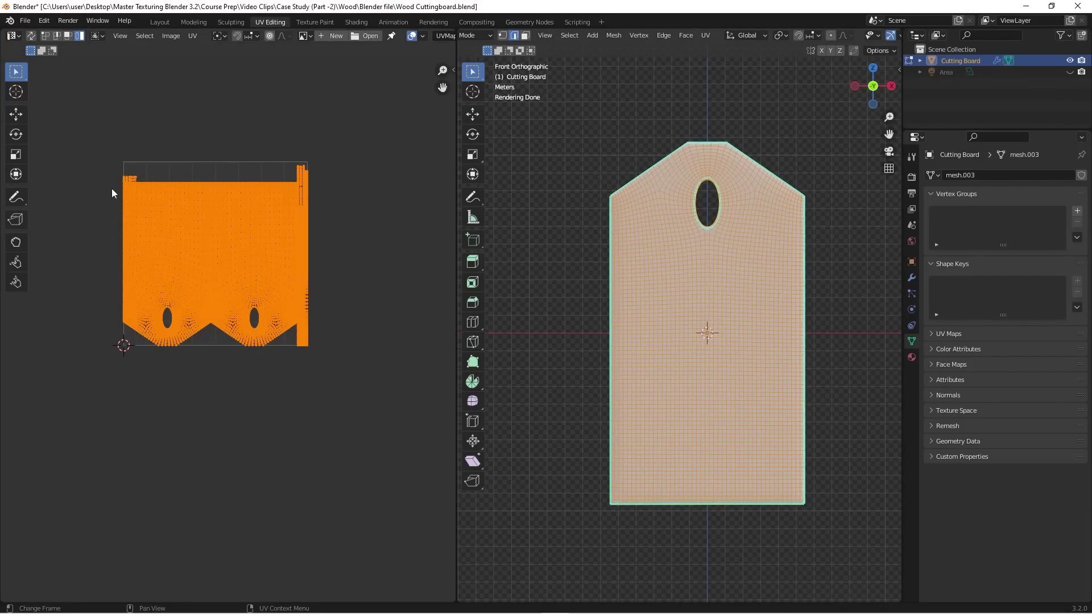
scroll(280, 286, "up", 1)
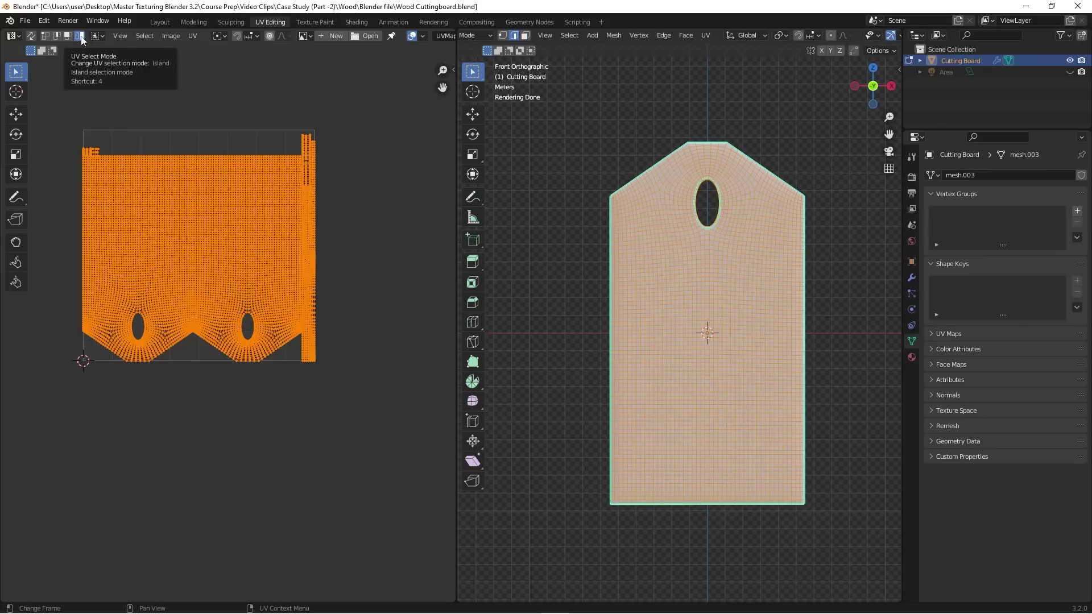
left_click(315, 148)
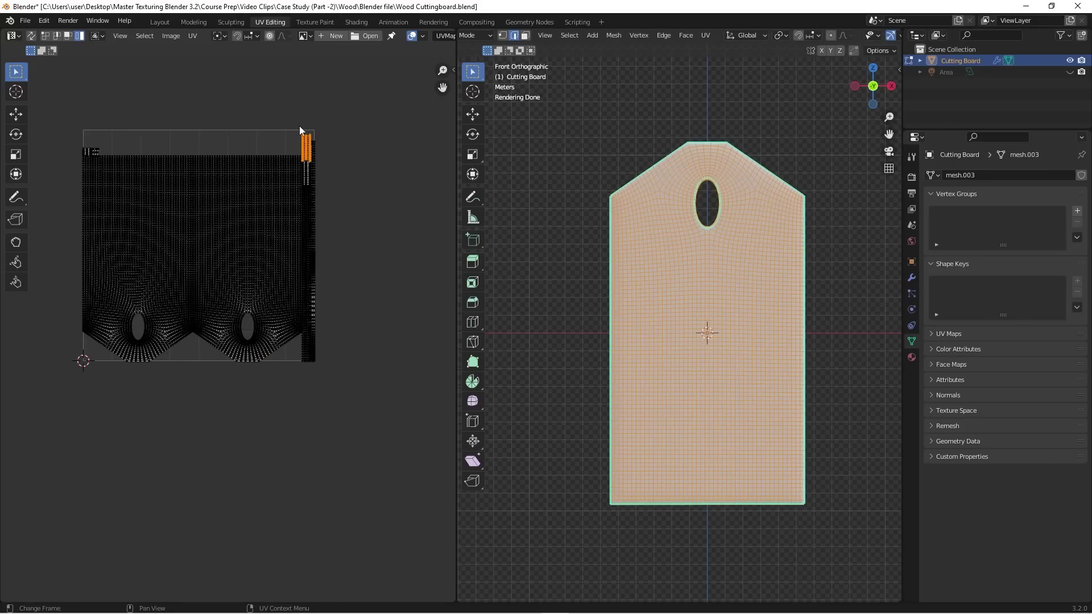
left_click(306, 199)
scroll(307, 199, "up", 5)
left_click_drag(305, 198, 325, 196)
scroll(318, 182, "down", 4)
left_click(311, 151)
left_click_drag(311, 151, 315, 107)
scroll(330, 142, "down", 4)
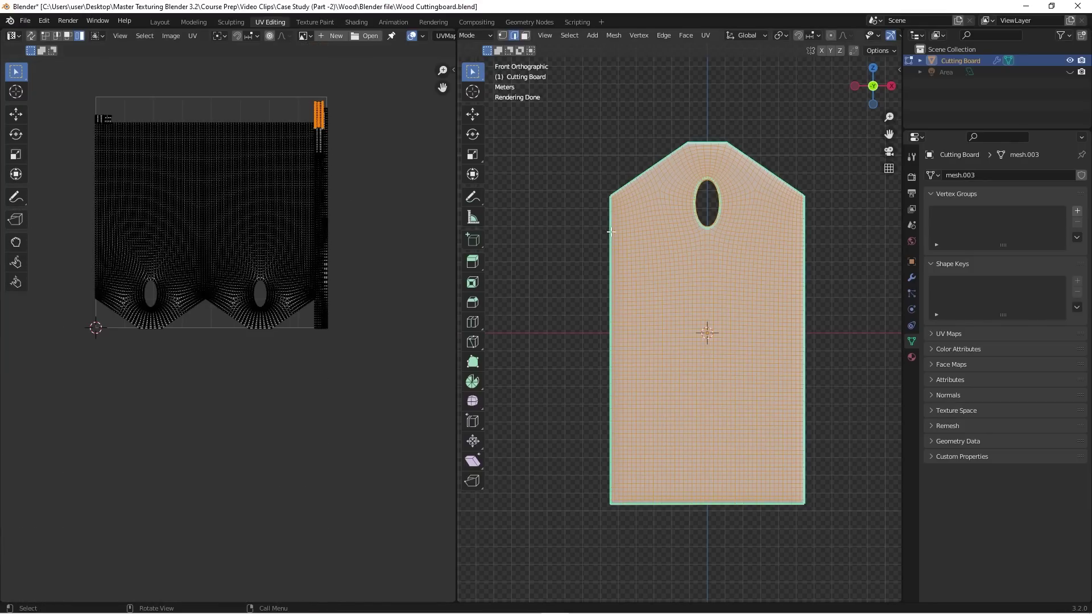
- Examine the small islands above the large faces and the overall UV layout by selecting groups of islands
scroll(308, 190, "up", 1)
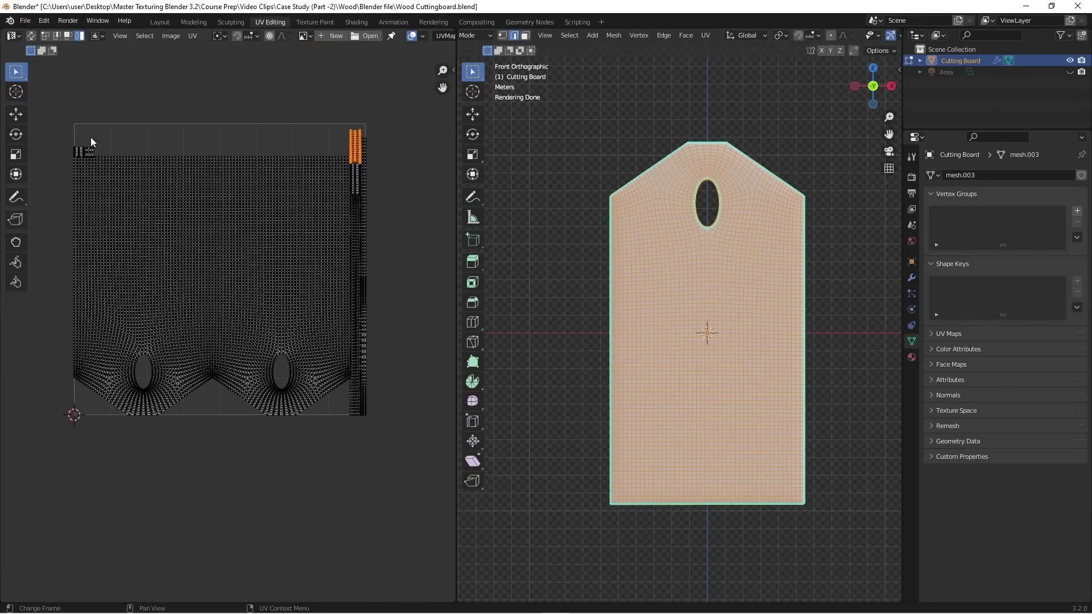
scroll(96, 141, "up", 1)
left_click_drag(64, 143, 101, 158)
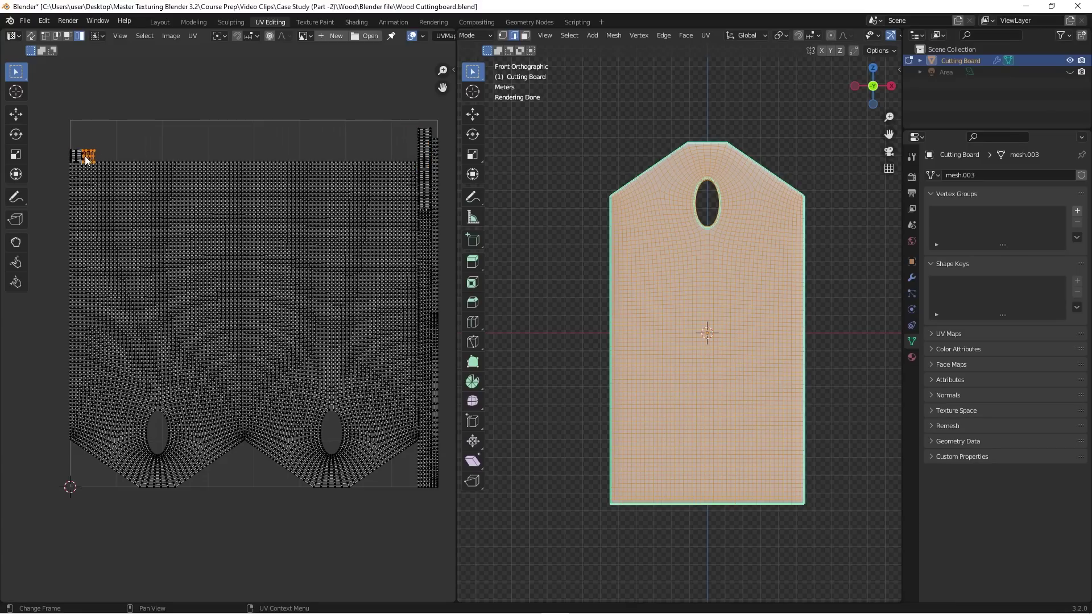
scroll(197, 178, "down", 4)
scroll(283, 218, "up", 3)
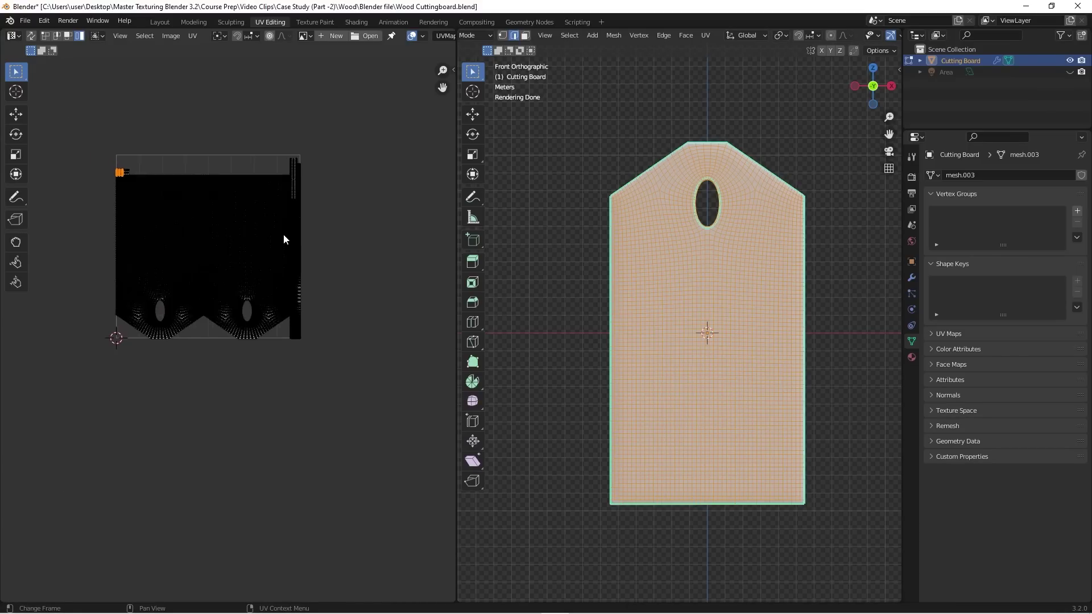
left_click_drag(92, 151, 318, 418)
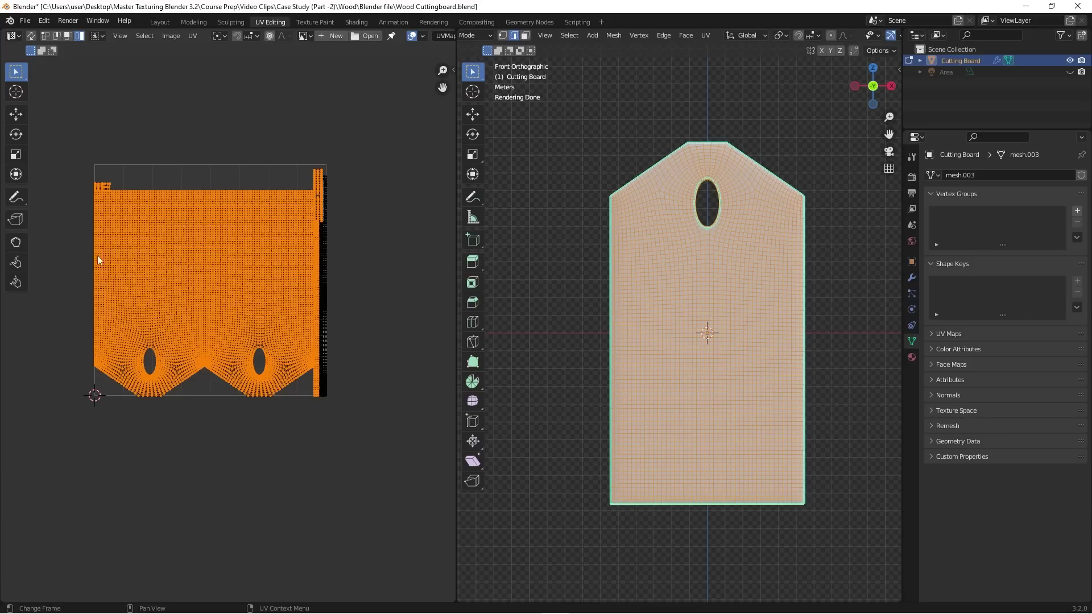
left_click_drag(88, 162, 340, 448)
left_click(368, 255)
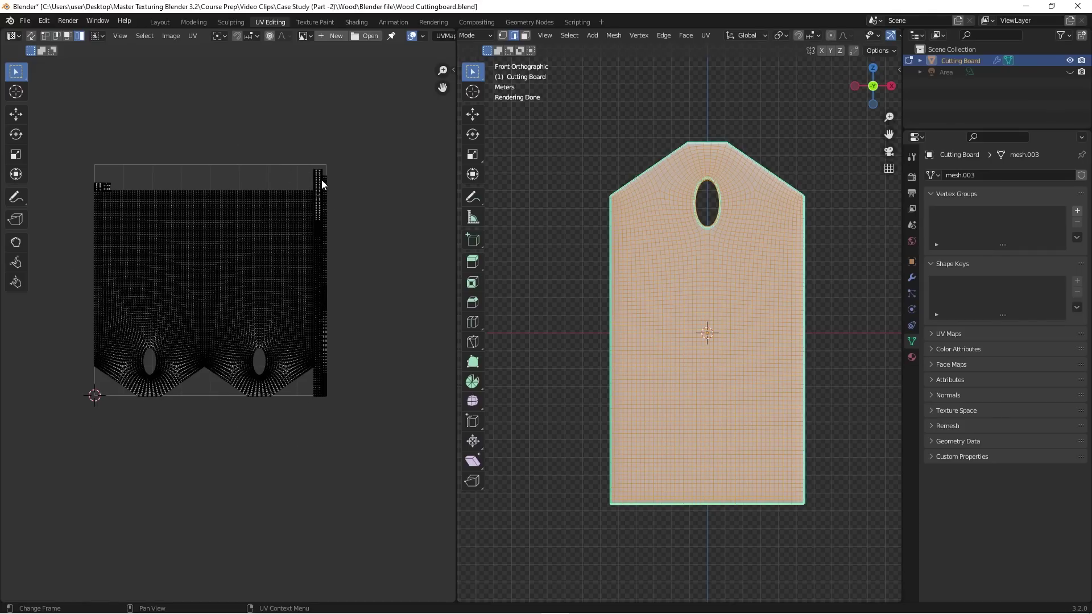
scroll(300, 346, "down", 2)
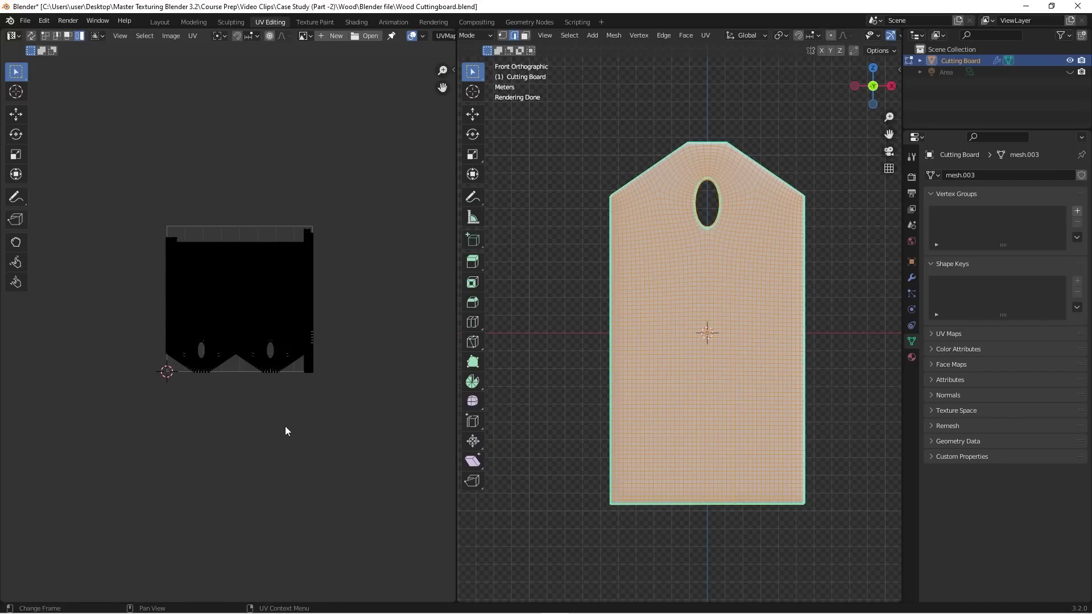
scroll(244, 265, "up", 3)
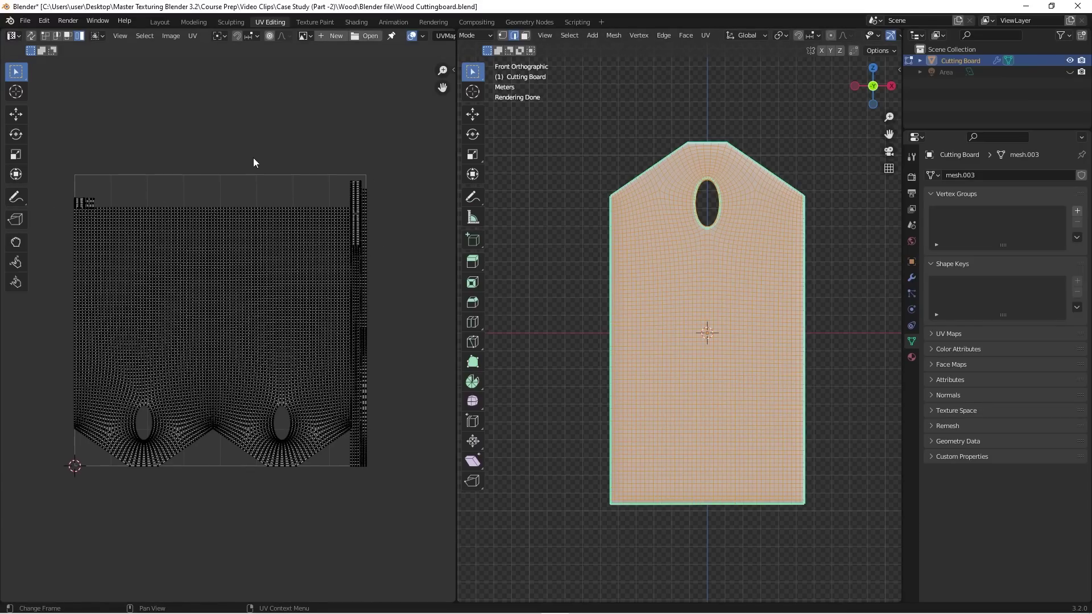
- Return to the Shading workspace and review the World node setup with the HDR environment texture, ending back on object shading
left_click(356, 22)
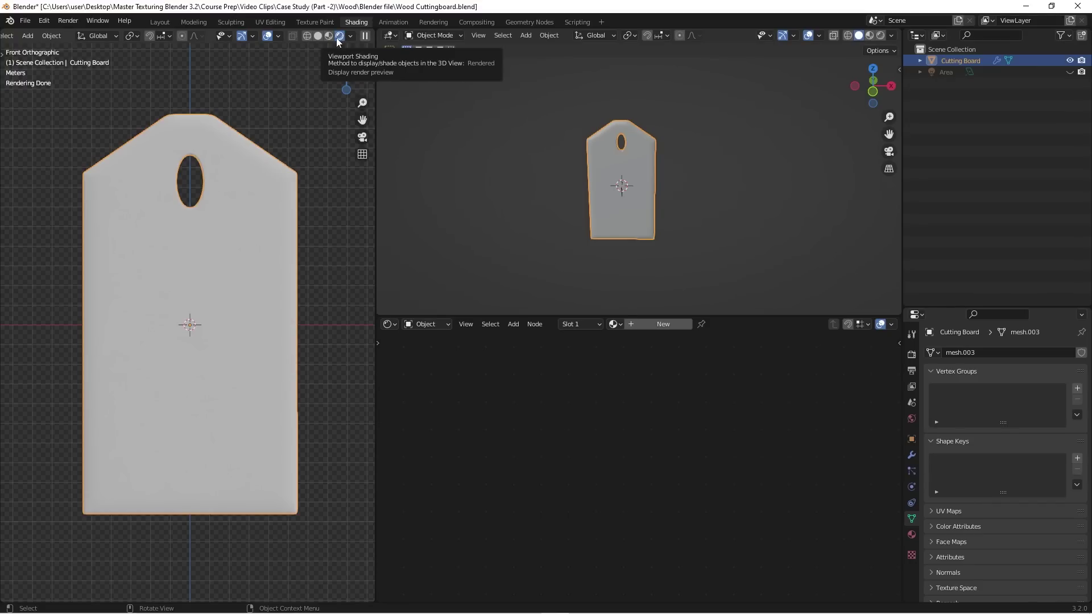
left_click(425, 324)
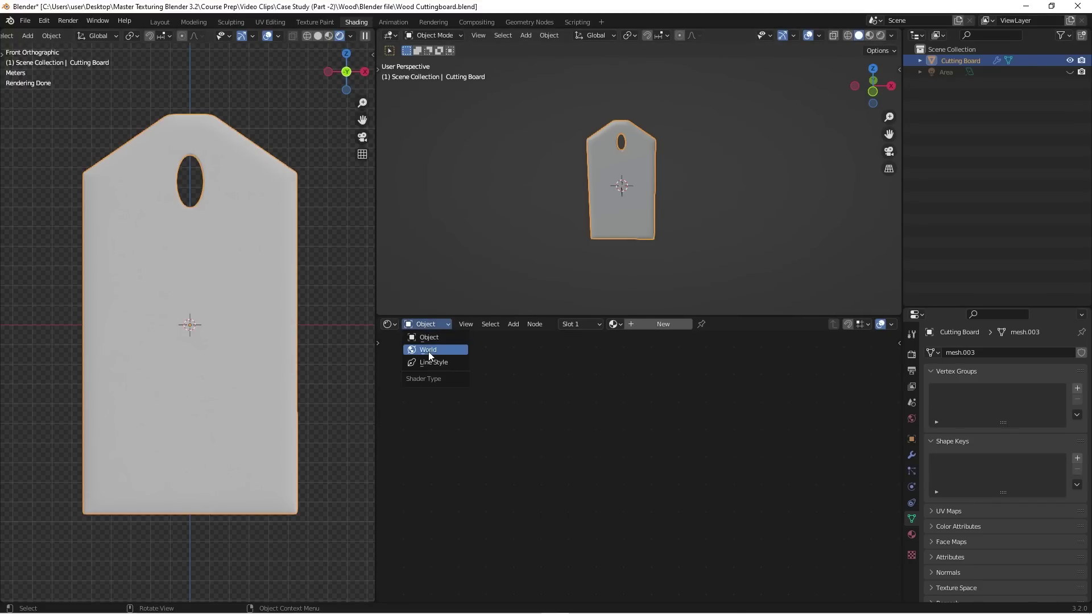
left_click(429, 350)
left_click(435, 325)
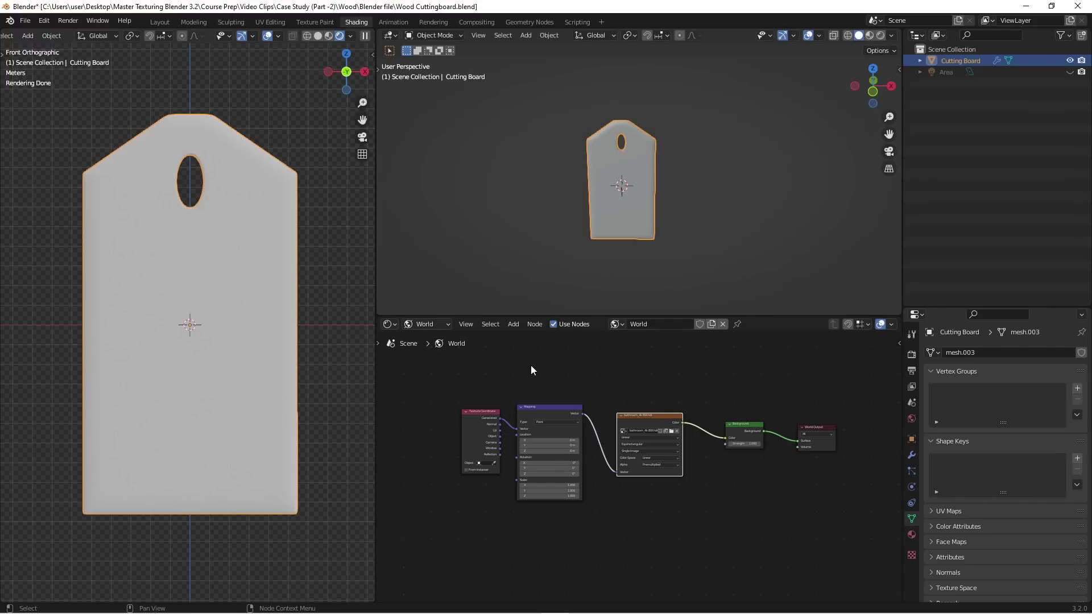
key("Home")
key("ctrl+space")
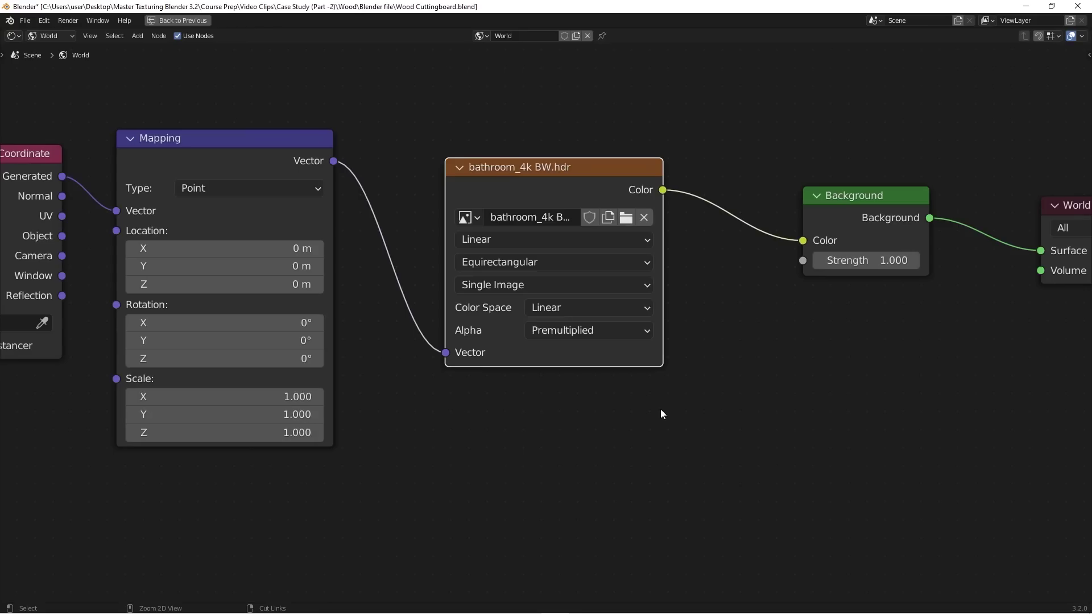
key("Home")
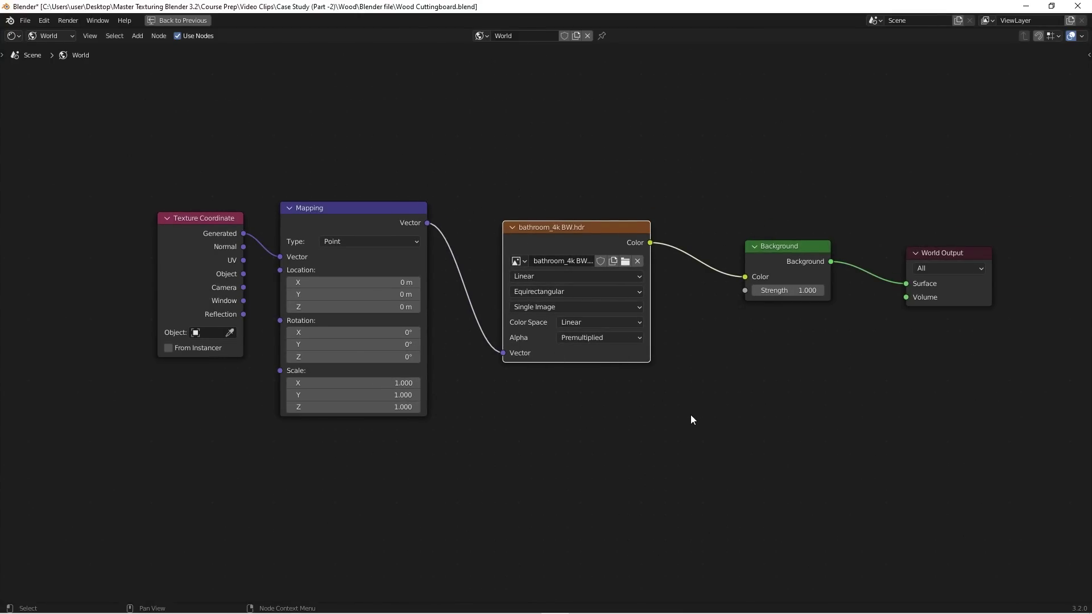
scroll(649, 396, "down", 1)
key("ctrl+space")
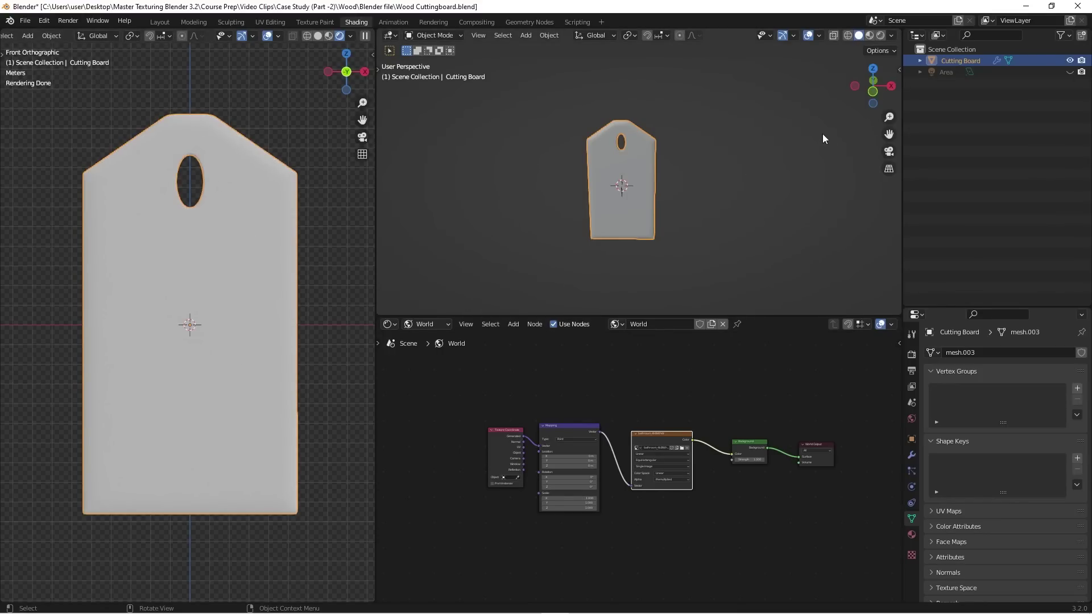
left_click(446, 322)
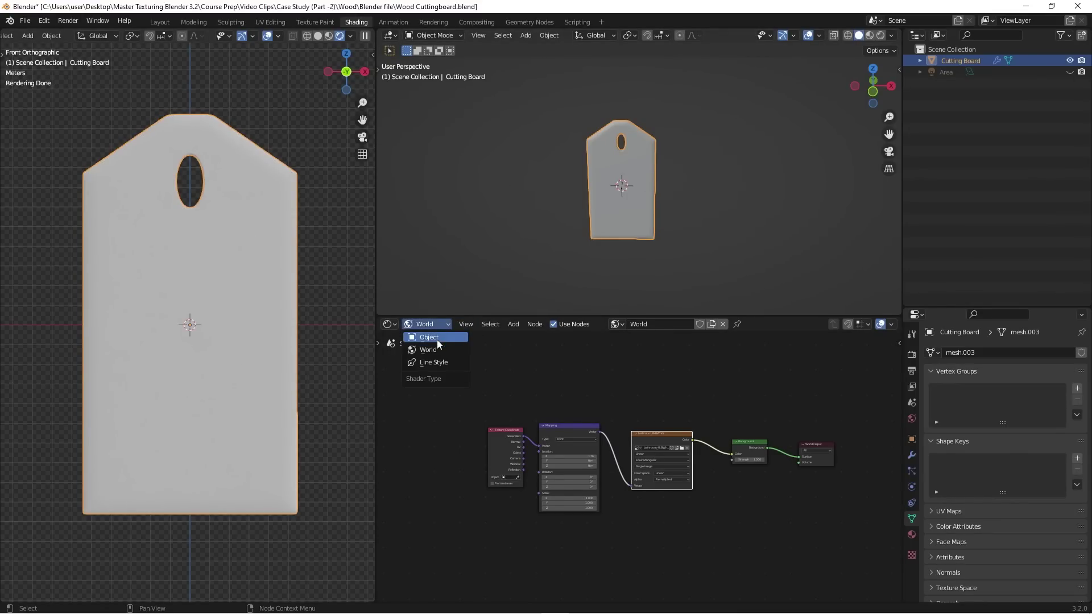
left_click(436, 339)
- Create a new material for the cutting board and name it "wood"
middle_click_drag(633, 149, 642, 252)
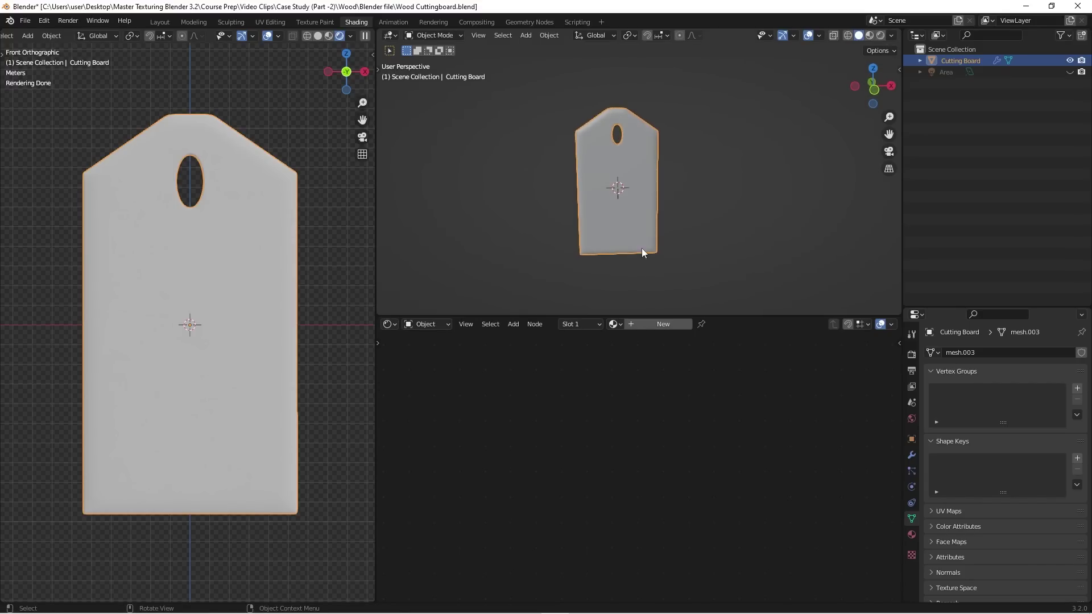
left_click(663, 324)
double_click(715, 324)
type("wood")
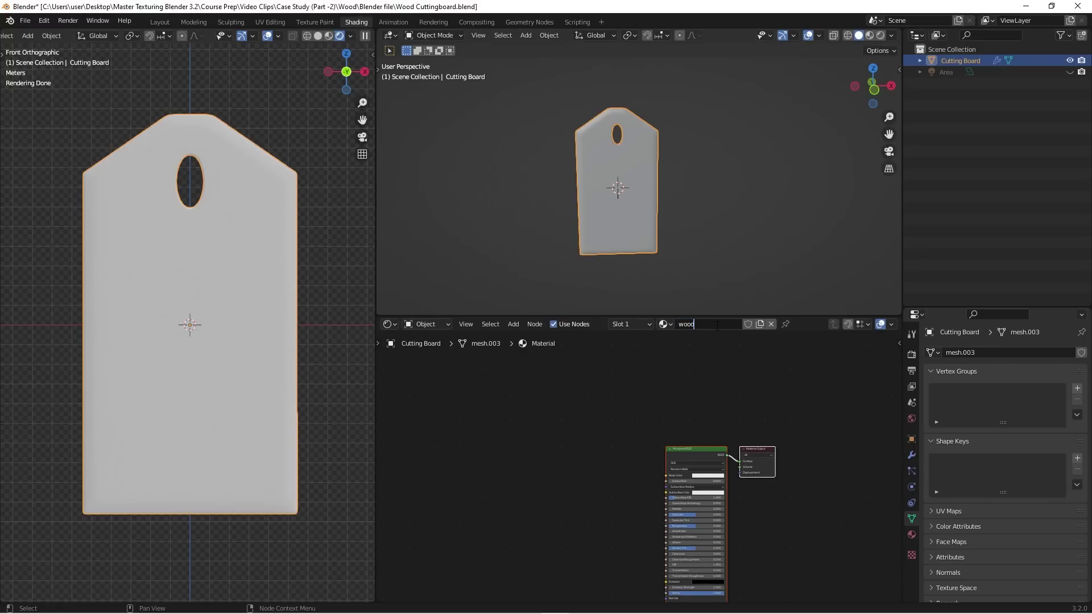
key("Return")
scroll(682, 398, "up", 4)
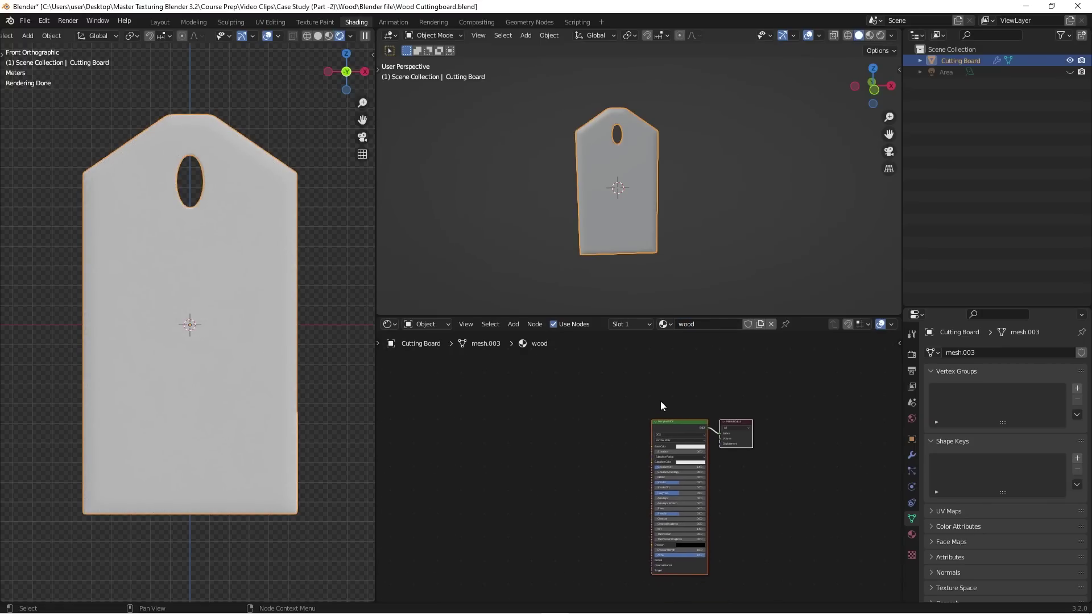
- Enlarge the shader editor area, keeping the whole board visible in the 3D view above it
left_click_drag(693, 313, 690, 183)
scroll(638, 275, "down", 1)
middle_click_drag(638, 275, 668, 260)
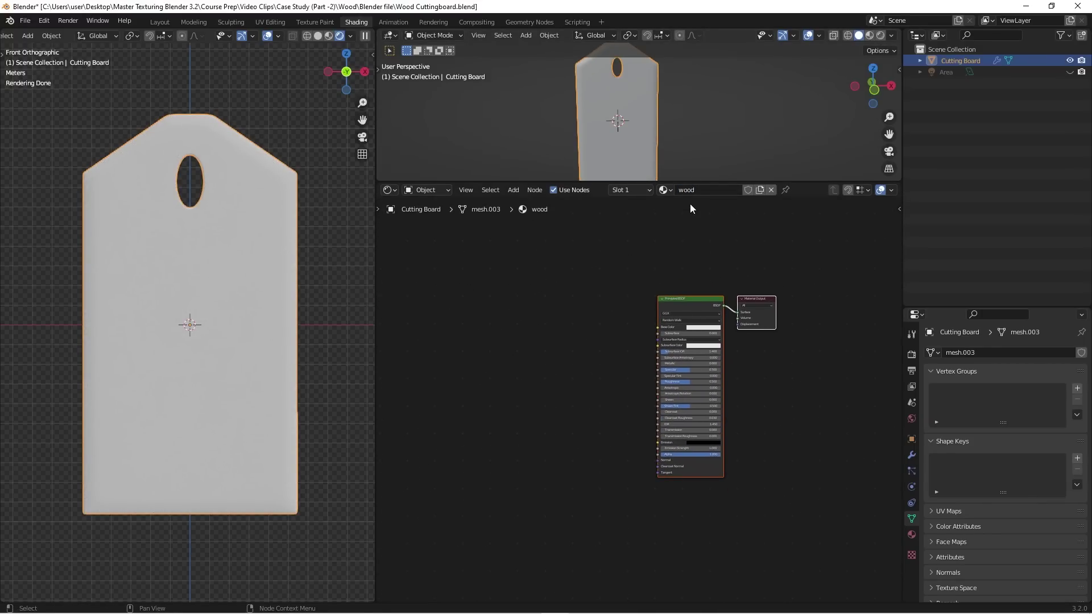
left_click_drag(697, 185, 697, 239)
scroll(739, 313, "up", 2)
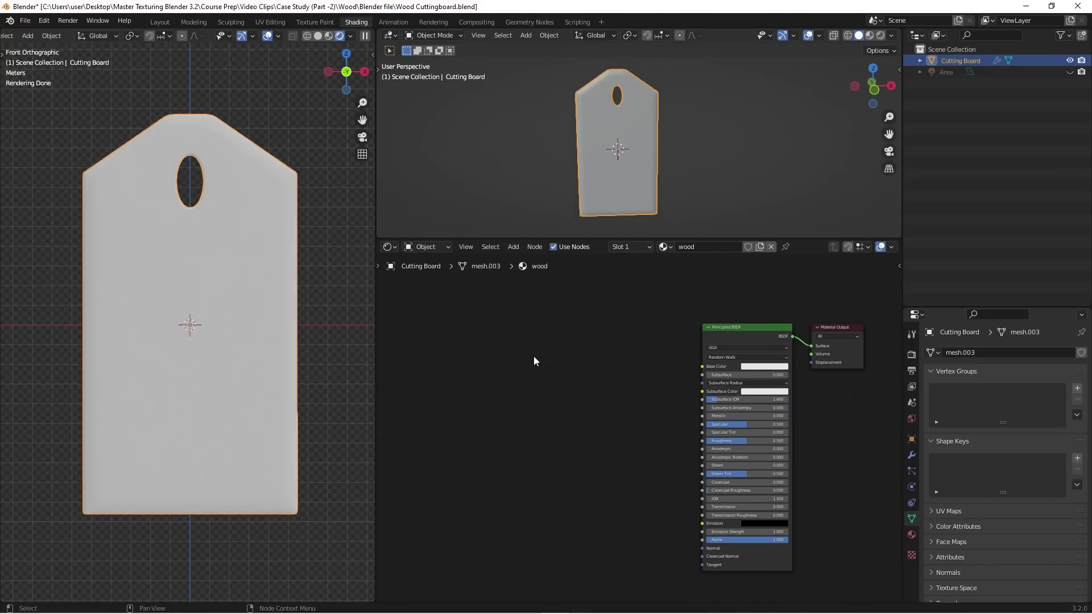
middle_click_drag(554, 356, 570, 370)
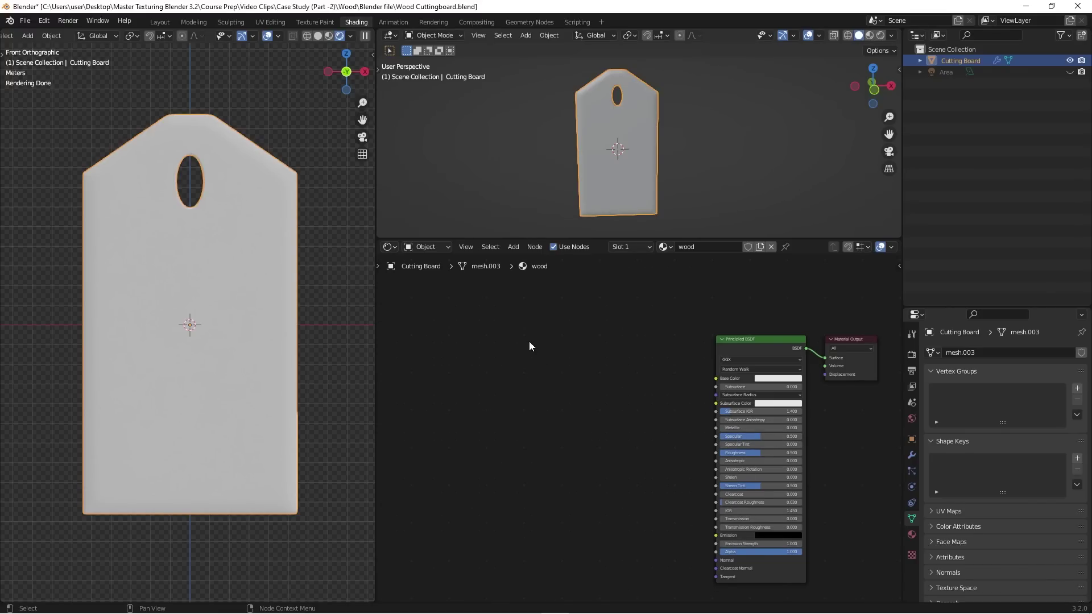
- Add an Image Texture node and connect its Color output to the Principled BSDF's Base Color
key("shift+a")
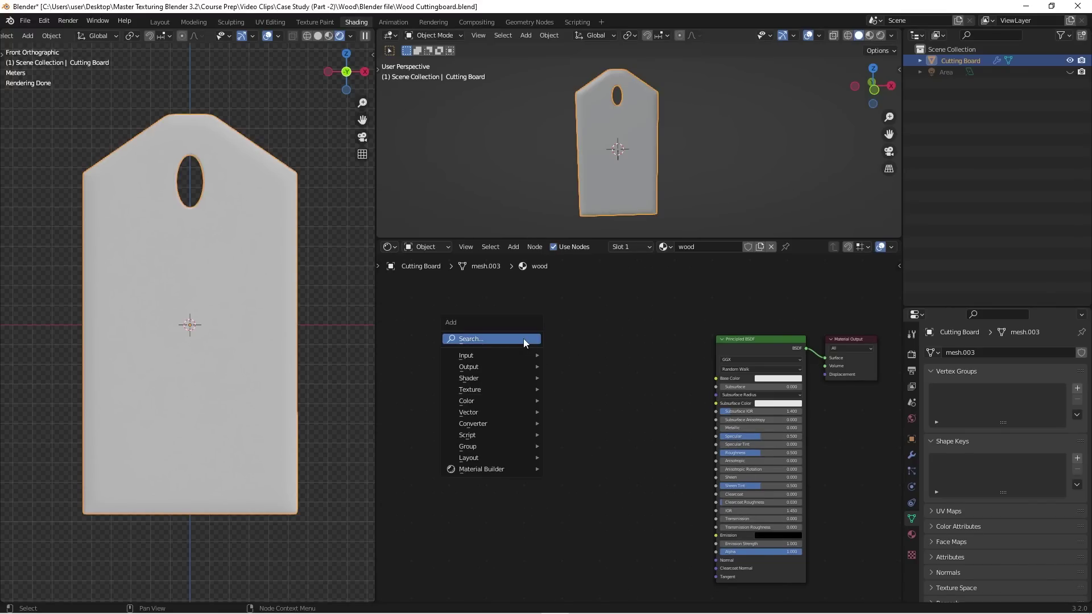
left_click(523, 339)
type("image")
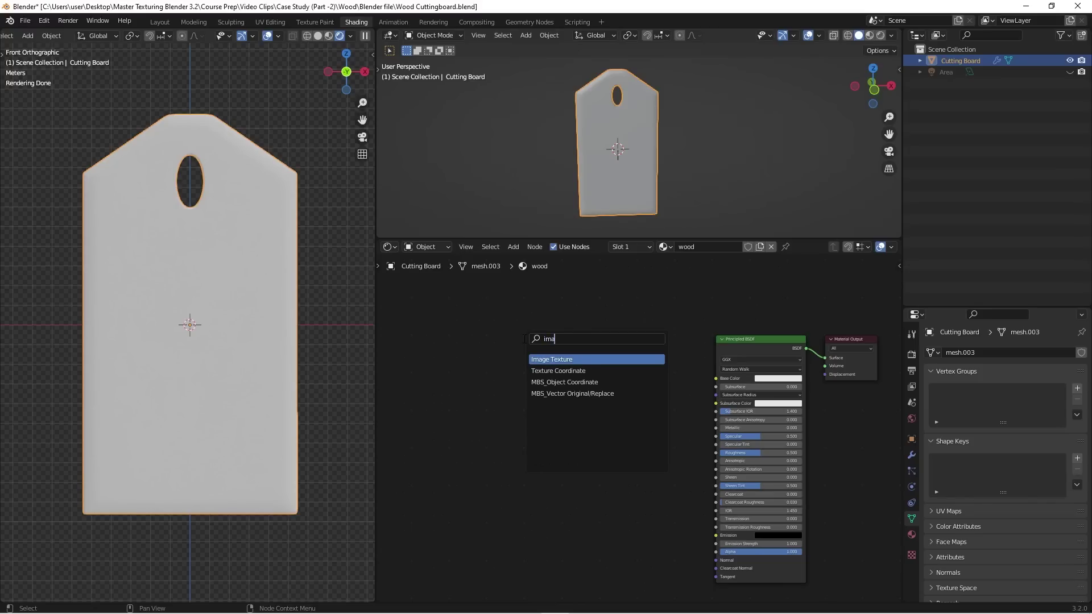
key("Return")
left_click(529, 383)
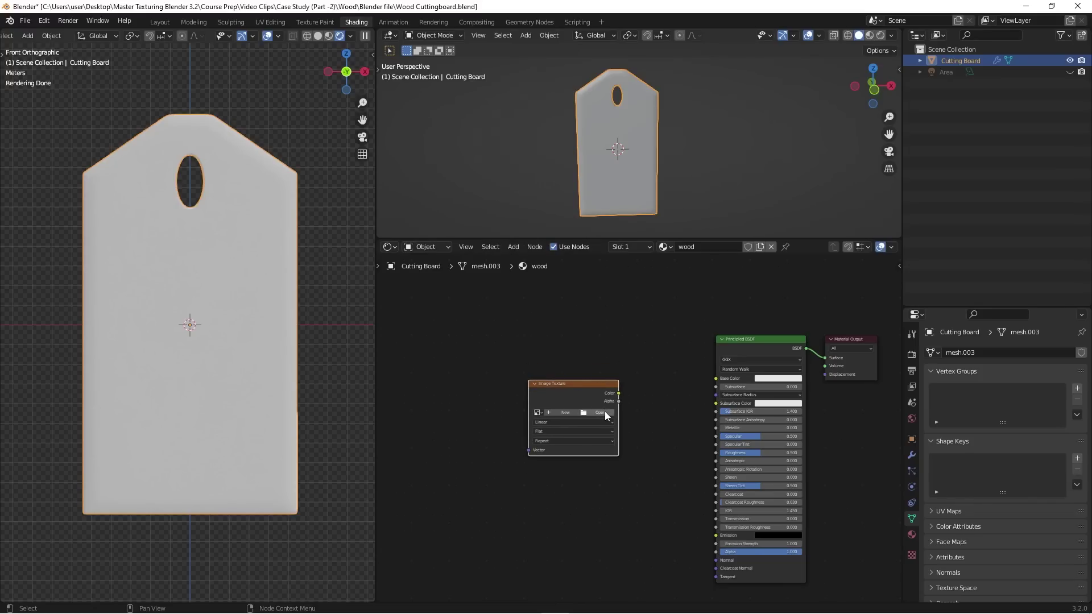
left_click_drag(619, 393, 715, 378)
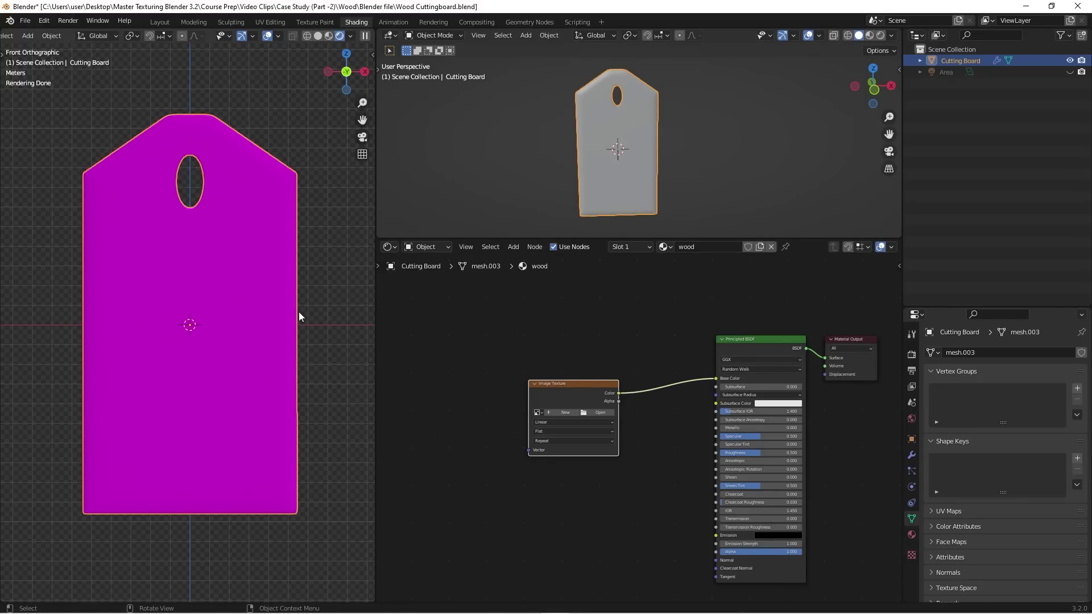
- Load DSC_0256_.jpg from the cutting board texture folder into the Image Texture node
scroll(620, 420, "up", 1)
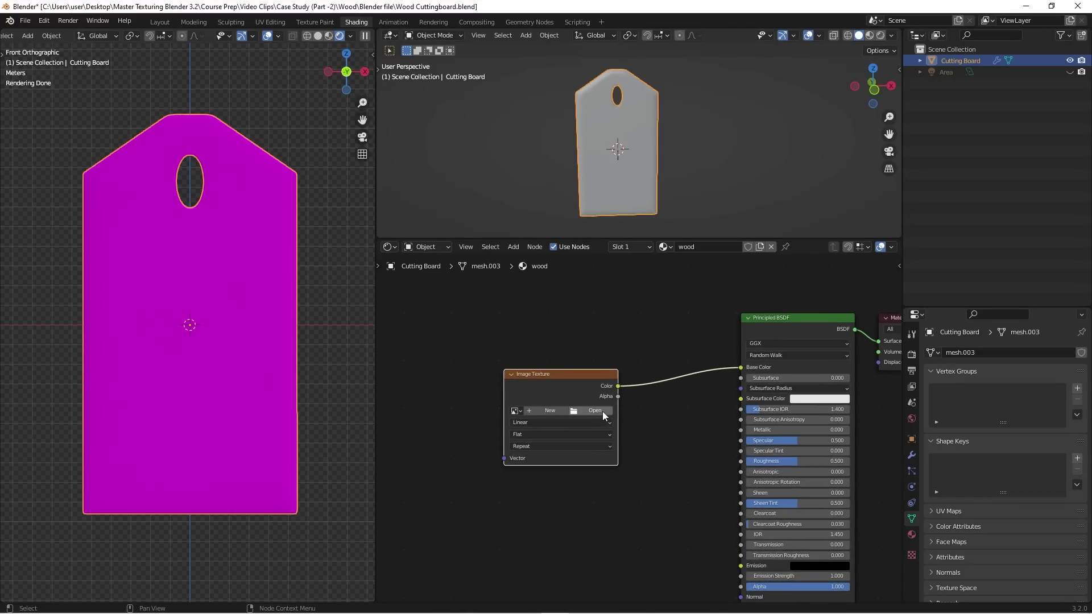
left_click(599, 410)
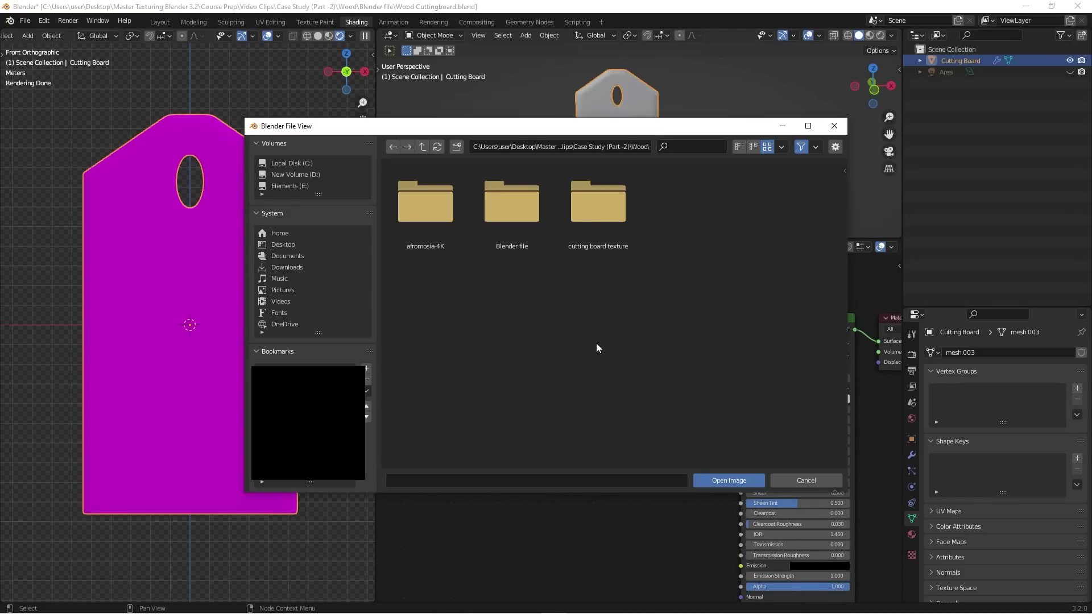
left_click(602, 213)
double_click(603, 209)
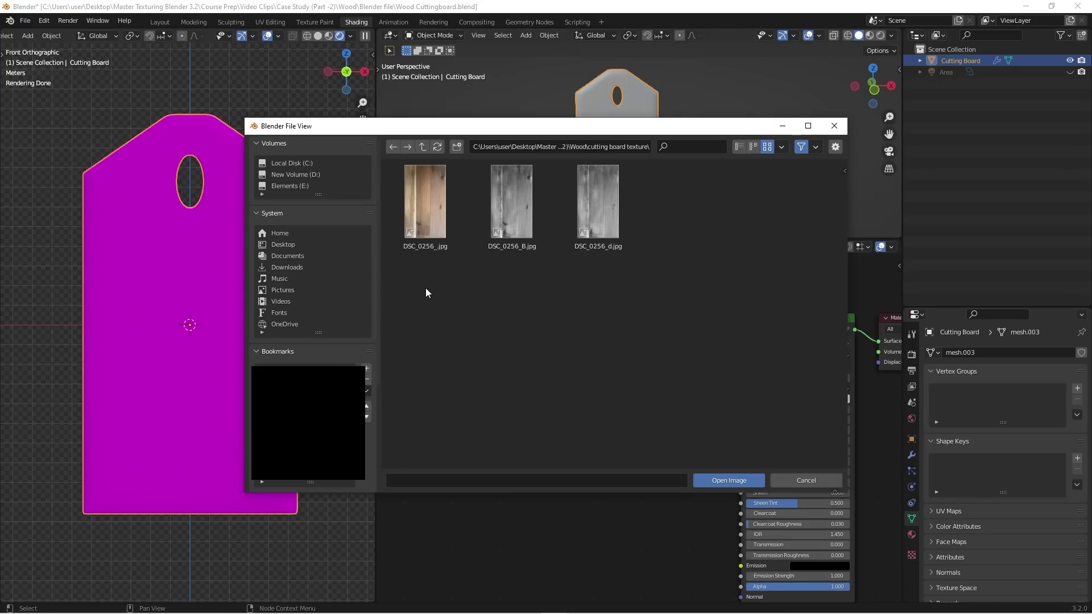
left_click_drag(413, 268, 615, 300)
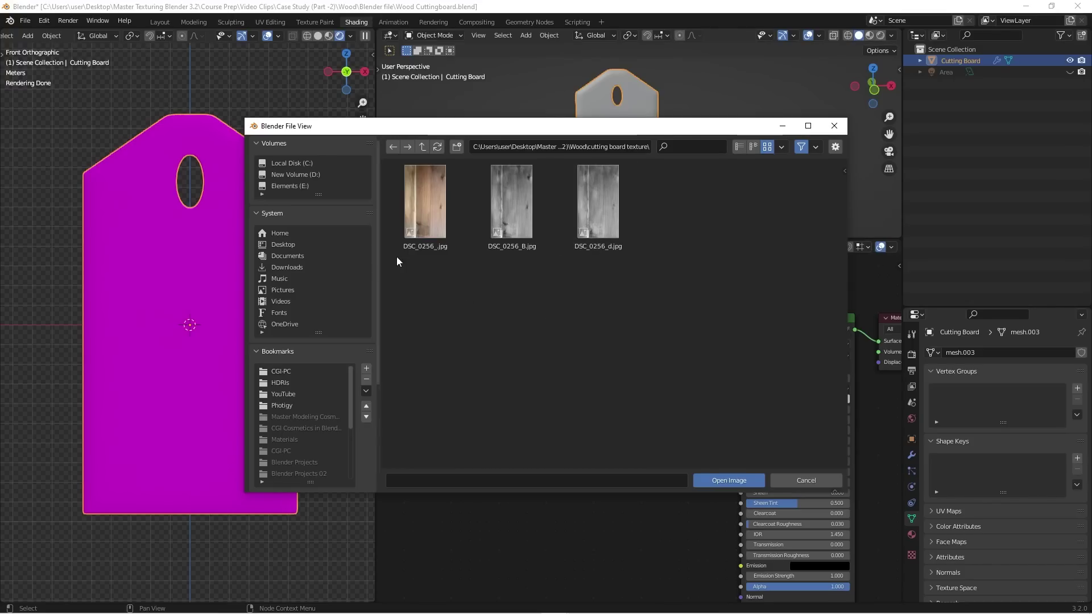
left_click(427, 223)
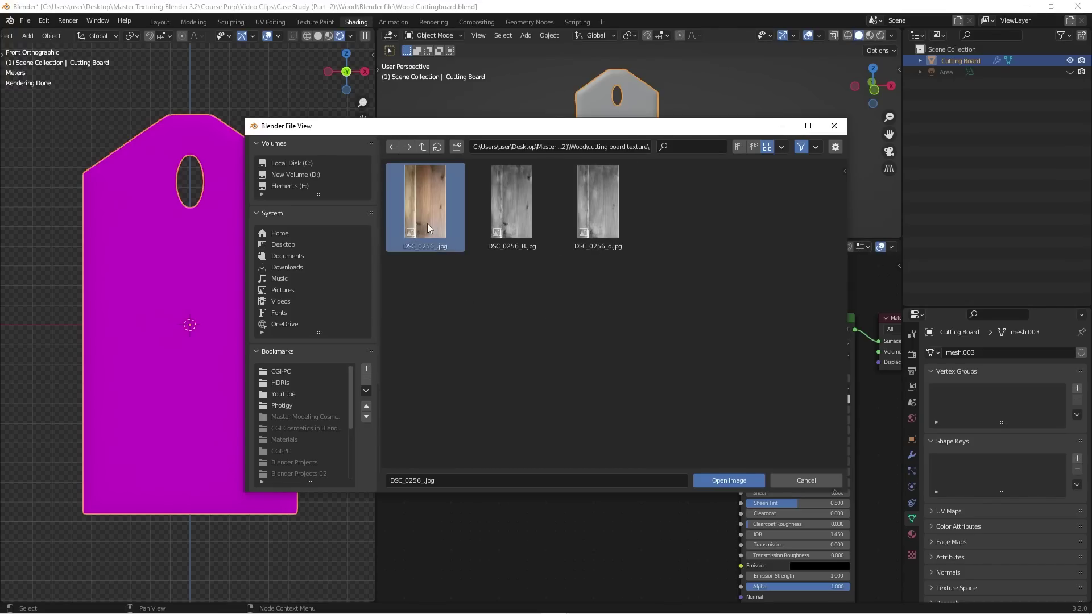
left_click(728, 480)
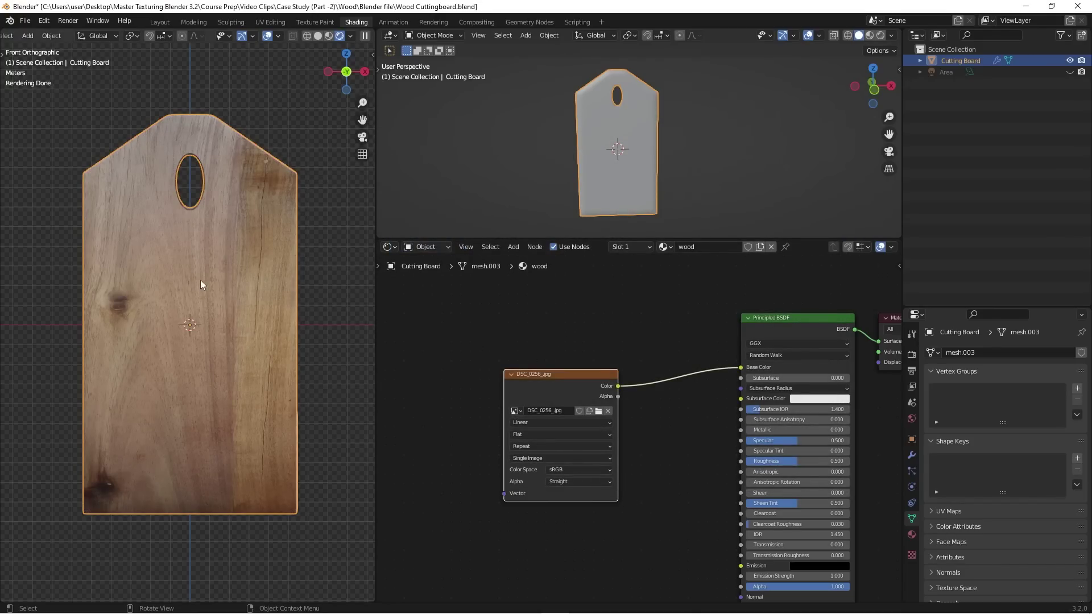
- Examine the wood texture on the board's faces, edges and hole, ending in front view with the board deselected
middle_click_drag(233, 200, 183, 261)
scroll(242, 227, "up", 3)
scroll(158, 244, "up", 4)
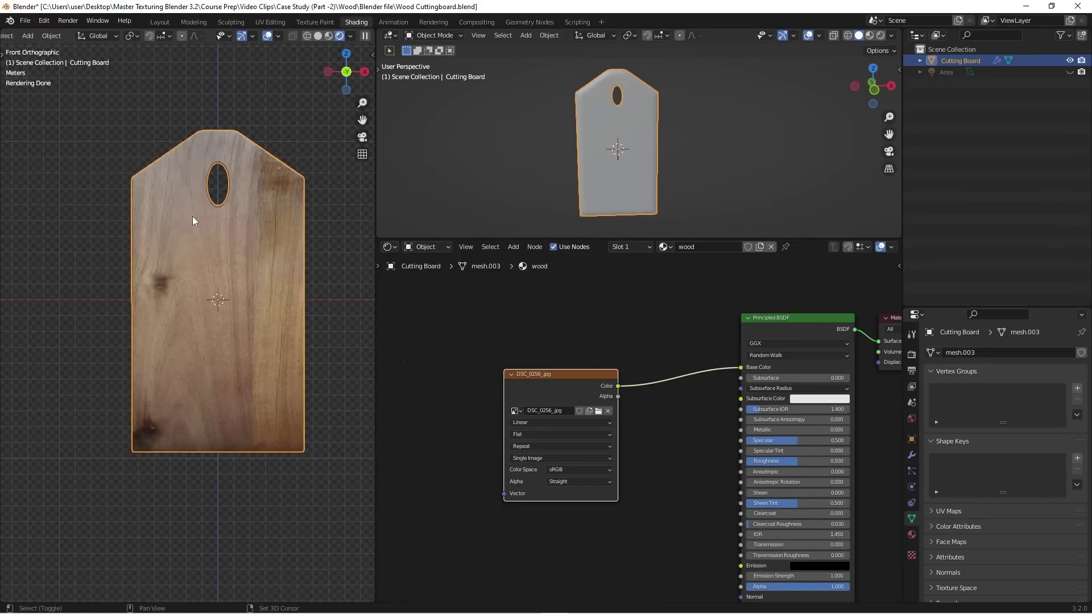
middle_click_drag(251, 171, 132, 166)
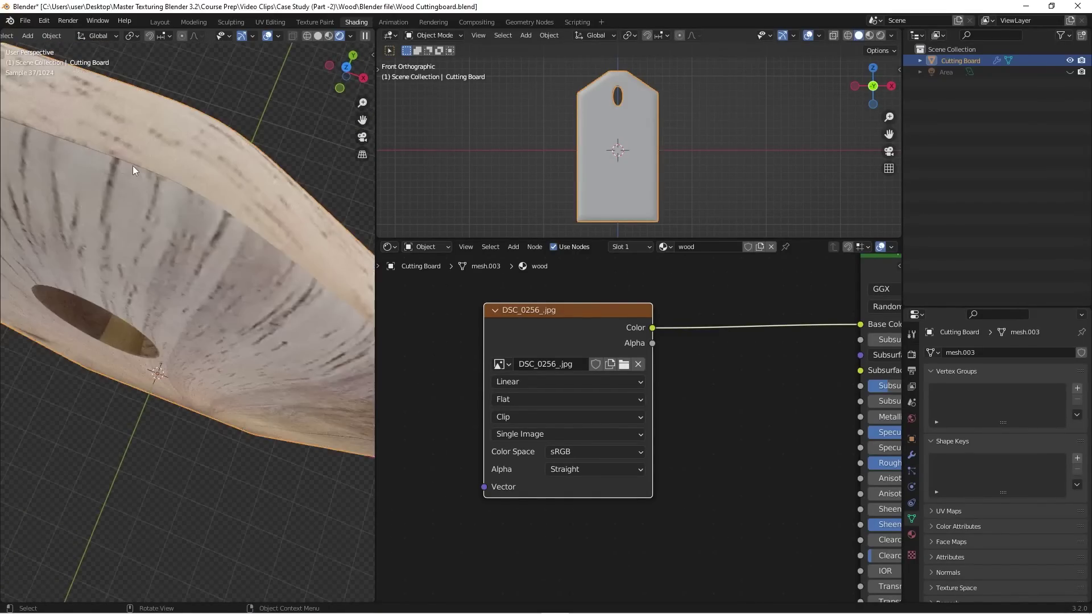
scroll(137, 162, "down", 5)
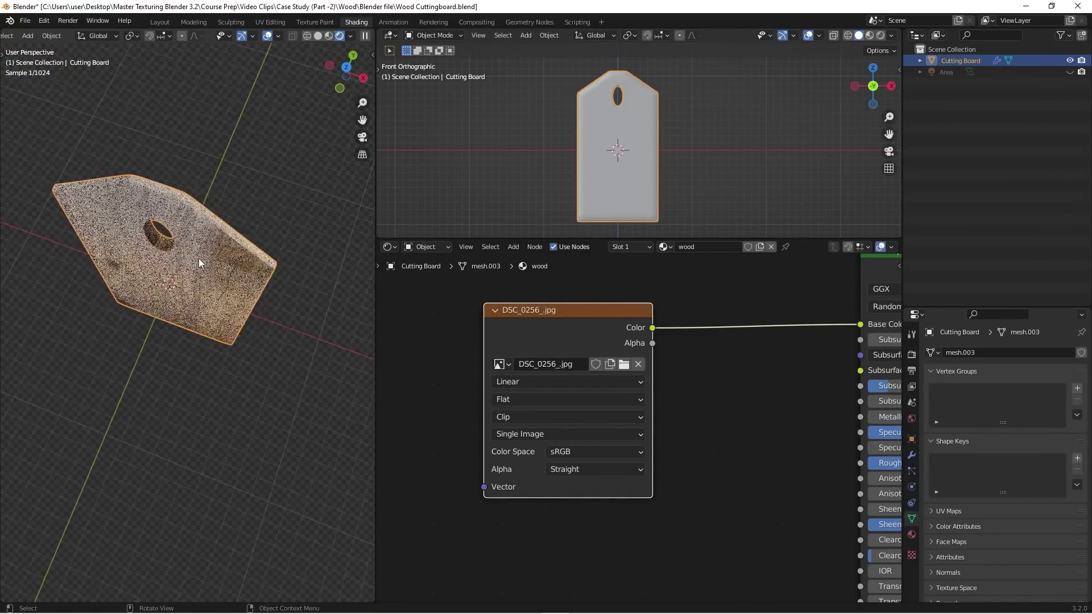
key("KP_1")
scroll(190, 223, "down", 3)
left_click(145, 154)
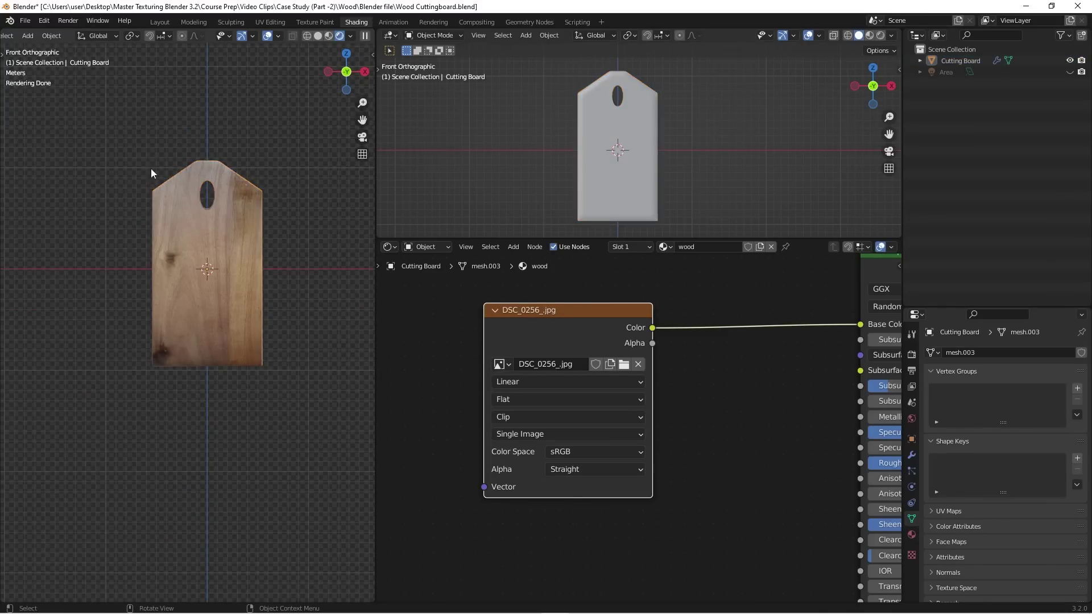
scroll(171, 238, "up", 5)
scroll(145, 246, "down", 4)
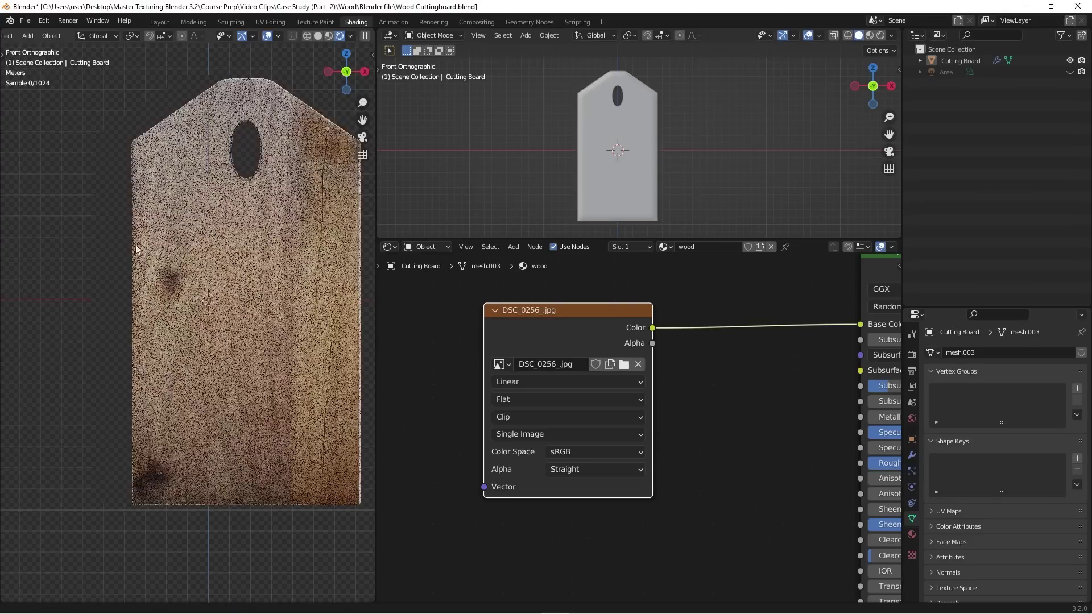
middle_click_drag(225, 237, 245, 238, "shift")
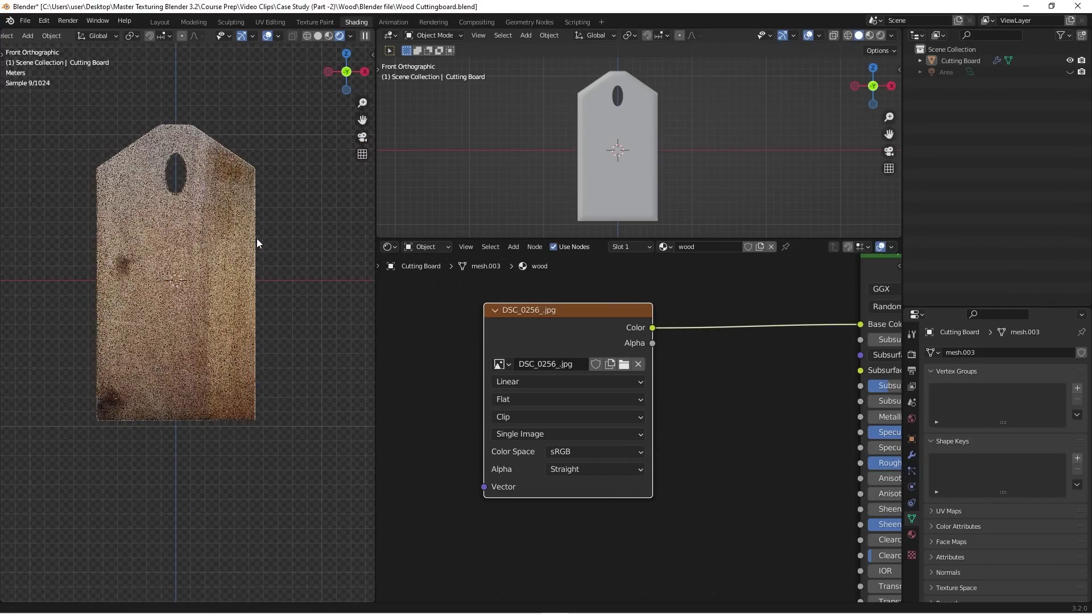
scroll(595, 310, "down", 1)
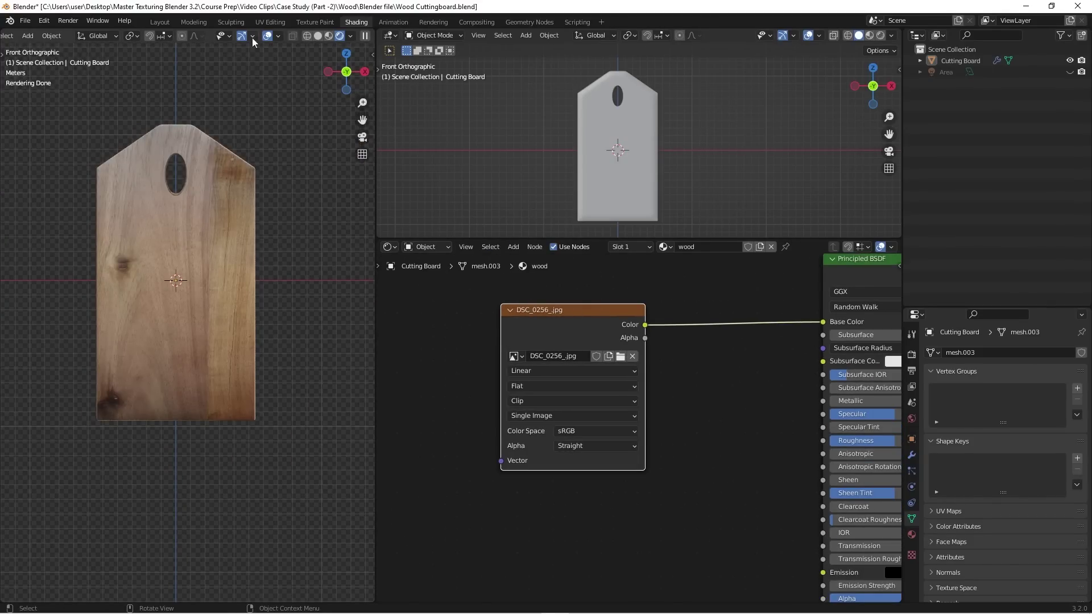
- In the UV Editing workspace, select the narrow side-strip islands and examine the board's textured side edge
left_click(270, 22)
scroll(286, 244, "down", 5)
left_click_drag(245, 119, 268, 341)
scroll(250, 216, "up", 3)
key("g")
right_click(146, 203)
middle_click_drag(565, 232, 680, 189)
scroll(598, 202, "up", 5)
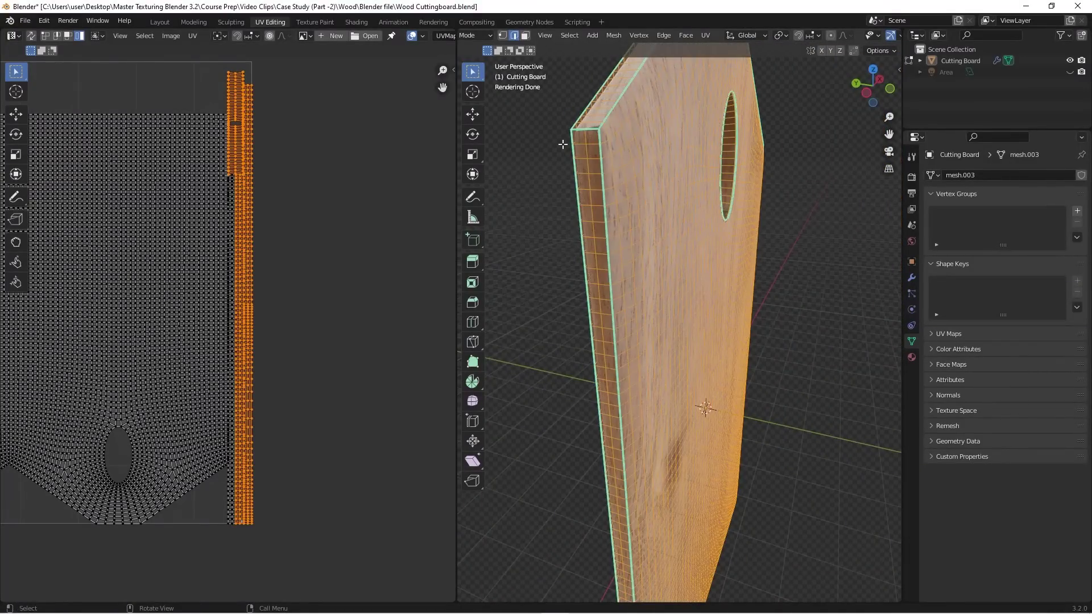
- Try moving the selected side-strip islands over the large face island, and return to the Shading workspace
key("g")
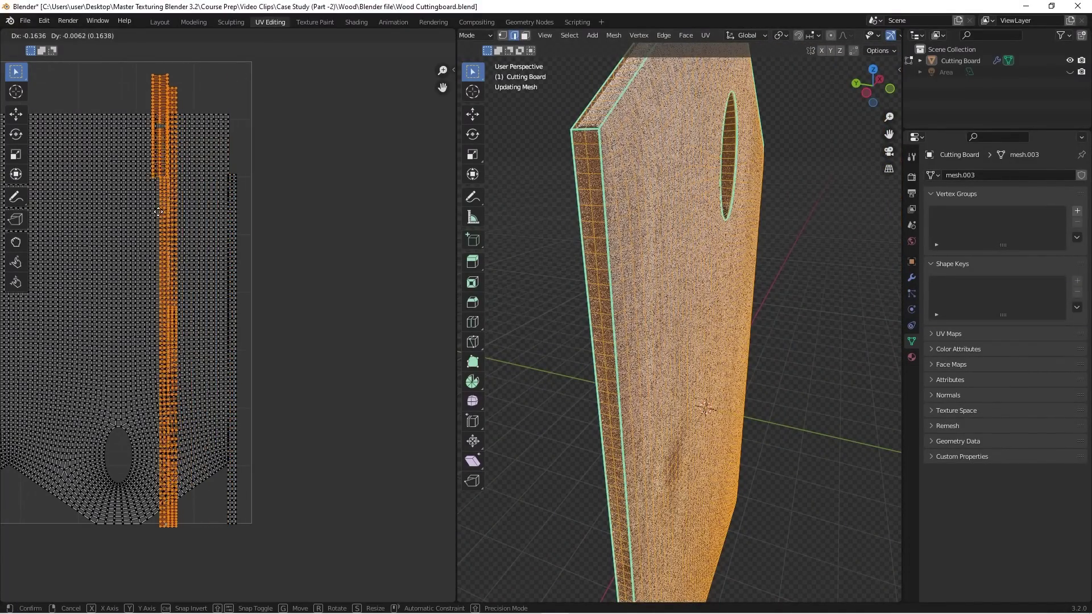
left_click(236, 213)
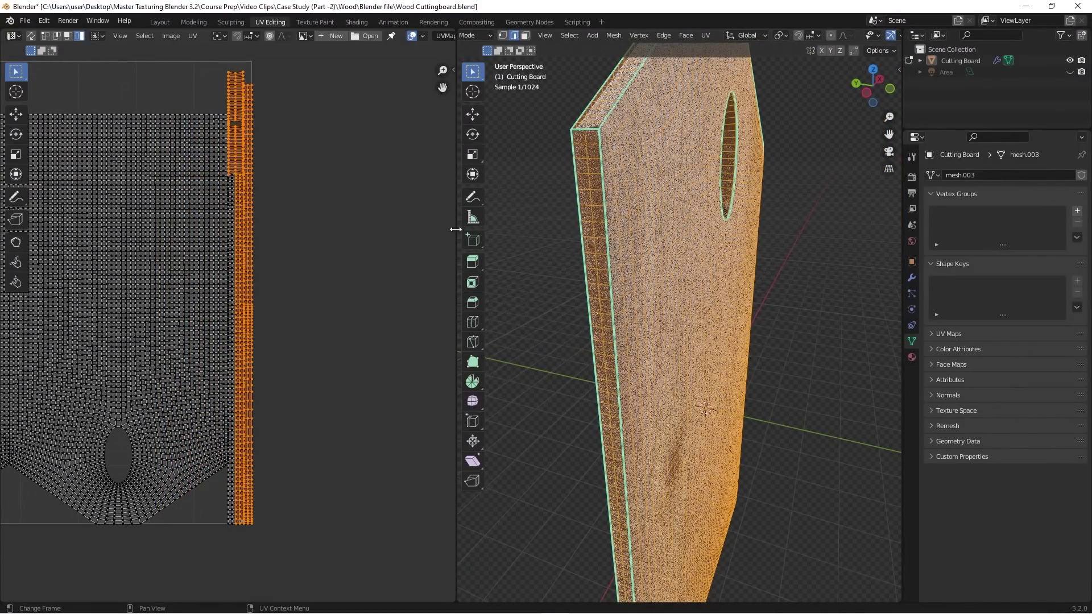
scroll(250, 223, "down", 2)
middle_click_drag(265, 220, 329, 227)
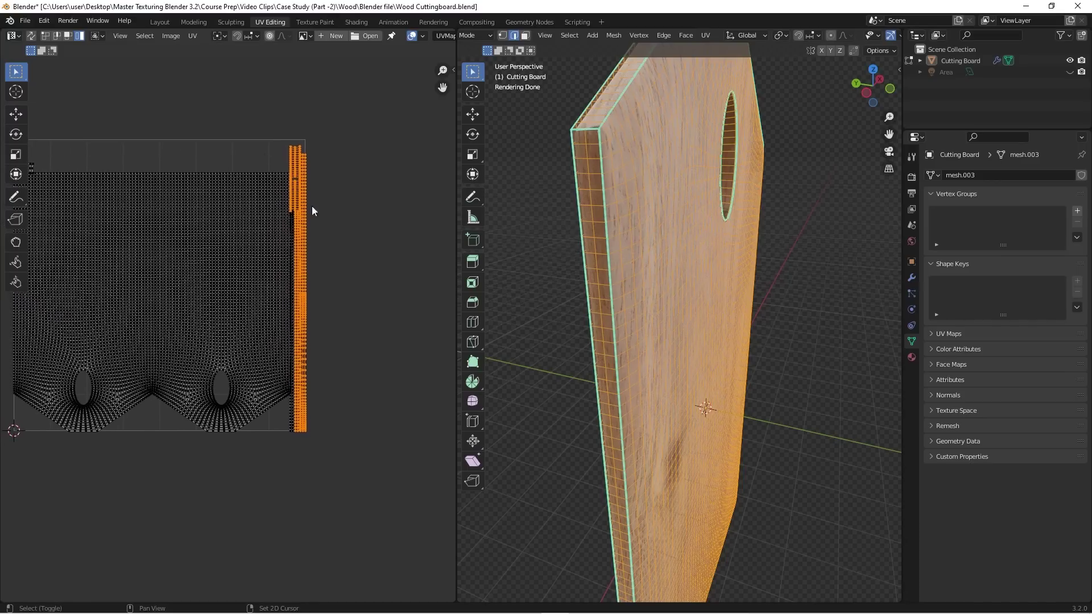
left_click(353, 24)
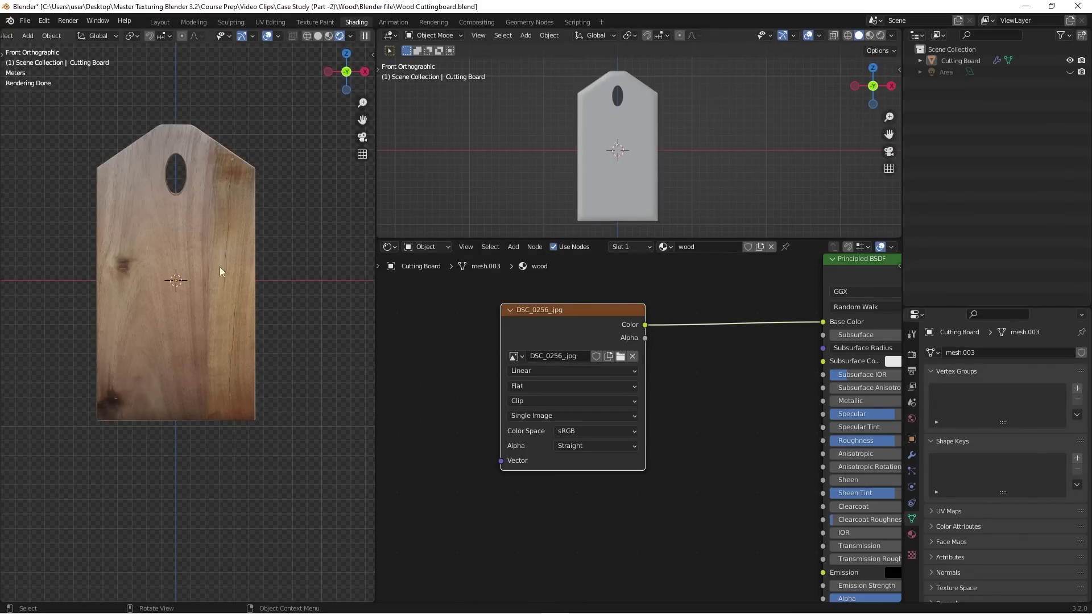
- Move the image texture node up in the node graph to free space beneath it
scroll(588, 305, "down", 1)
scroll(661, 339, "down", 2)
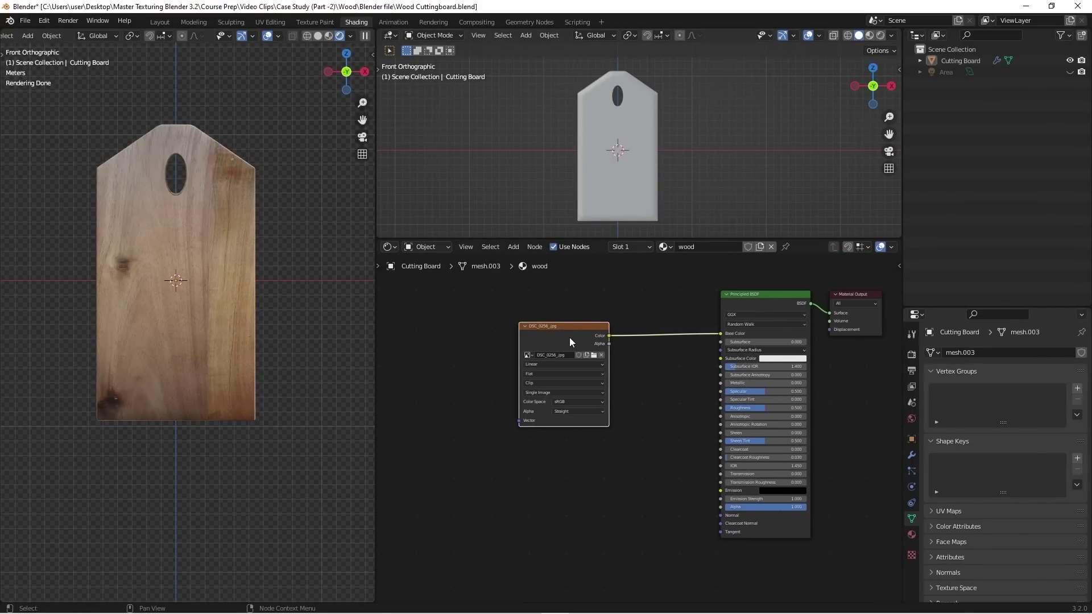
key("alt+a")
left_click_drag(568, 328, 583, 295)
scroll(641, 380, "down", 1)
scroll(592, 331, "up", 1)
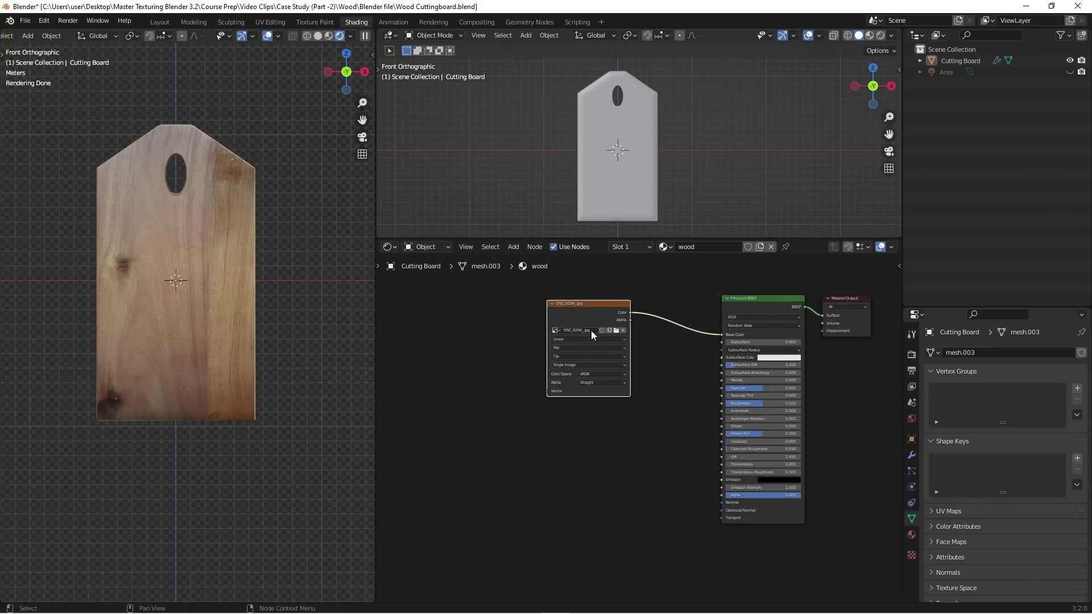
- Duplicate the image texture node and place the copy below the original, shifted slightly to its left
key("shift+d")
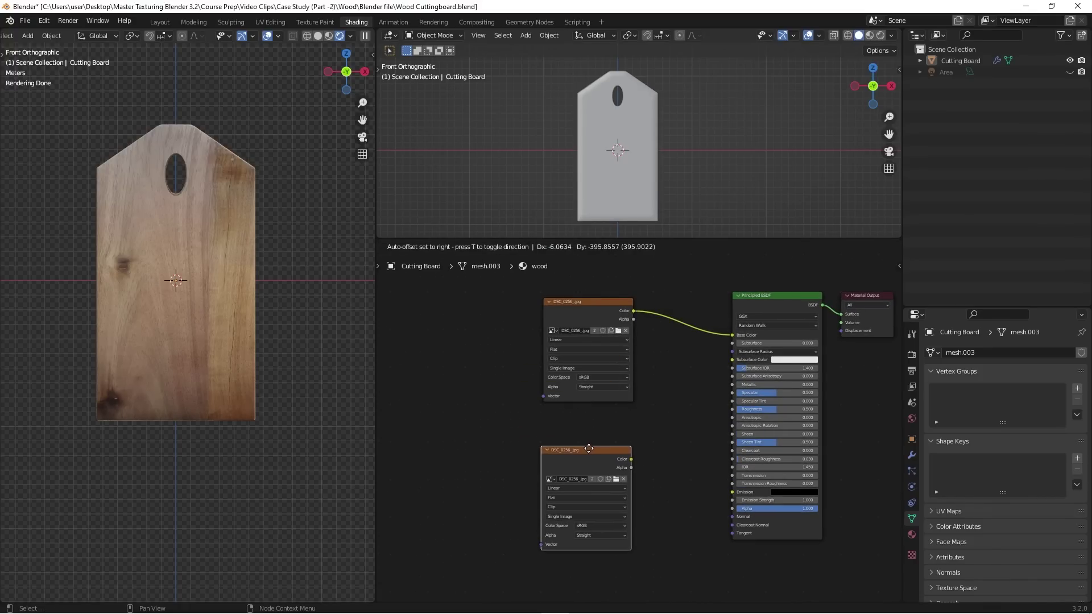
left_click(589, 452)
scroll(648, 475, "up", 2)
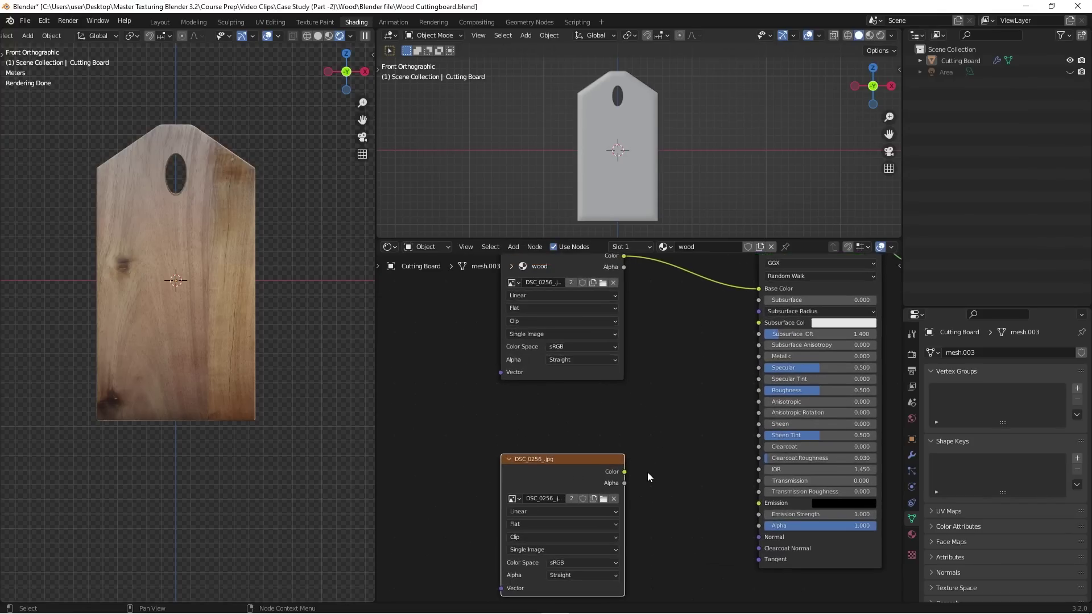
middle_click_drag(647, 472, 640, 434)
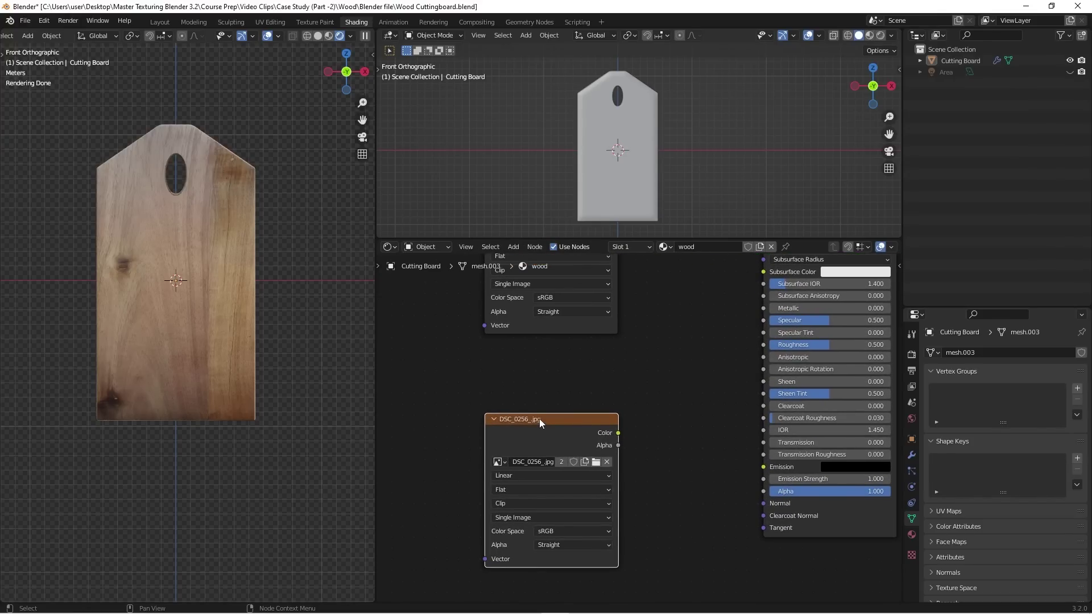
mouse_move(551, 418)
left_mouse_down()
mouse_move(515, 419)
mouse_move(532, 408)
left_mouse_up()
middle_click_drag(618, 430, 689, 418)
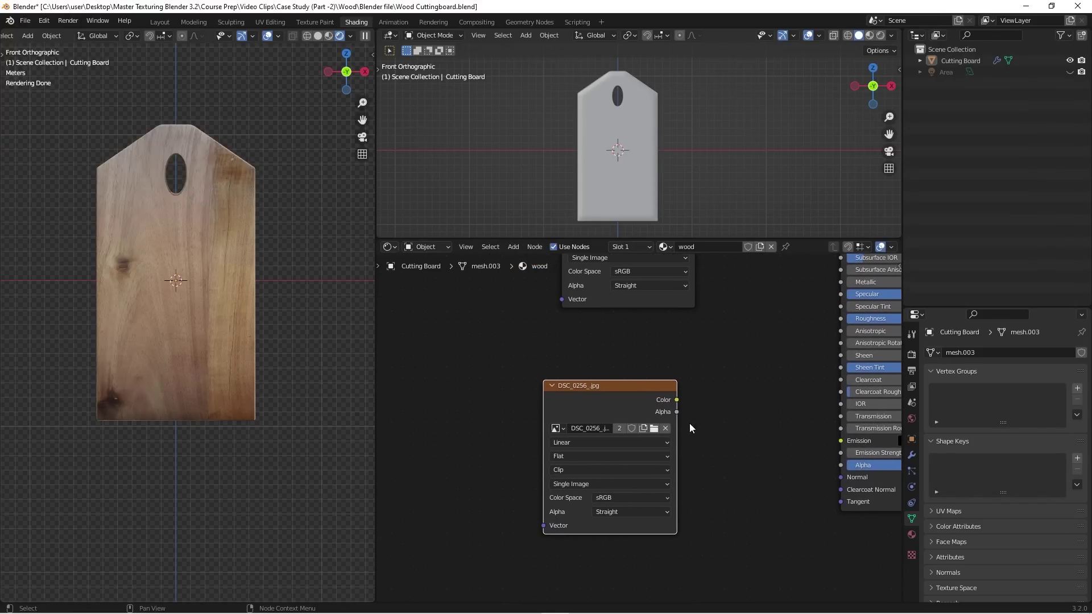
scroll(689, 418, "up", 2)
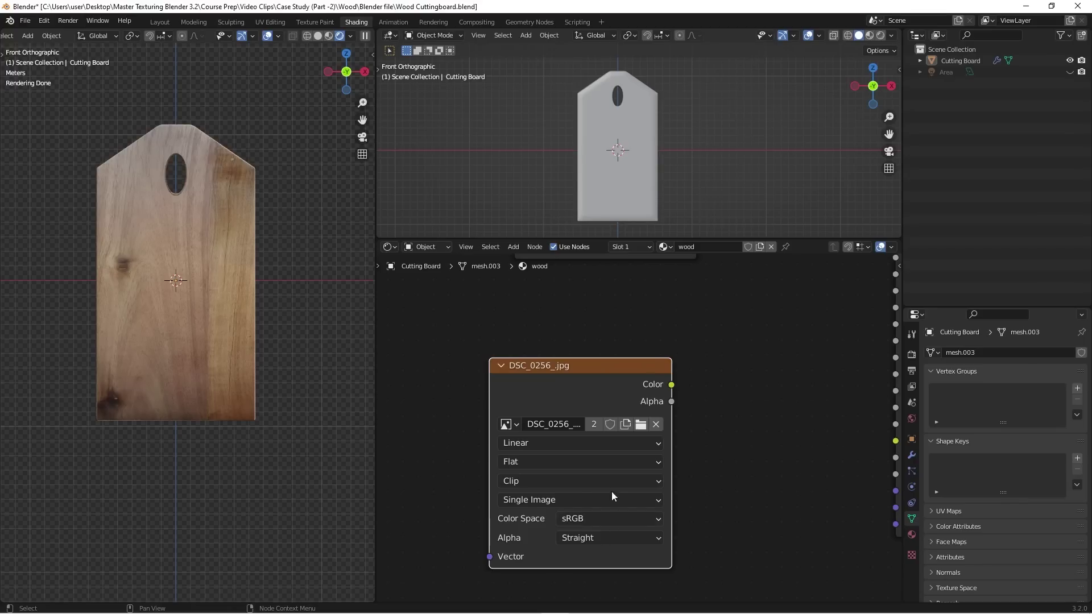
- Load DSC_0256_B.jpg into the duplicated image texture node and shift the node further left in the graph
left_click(640, 425)
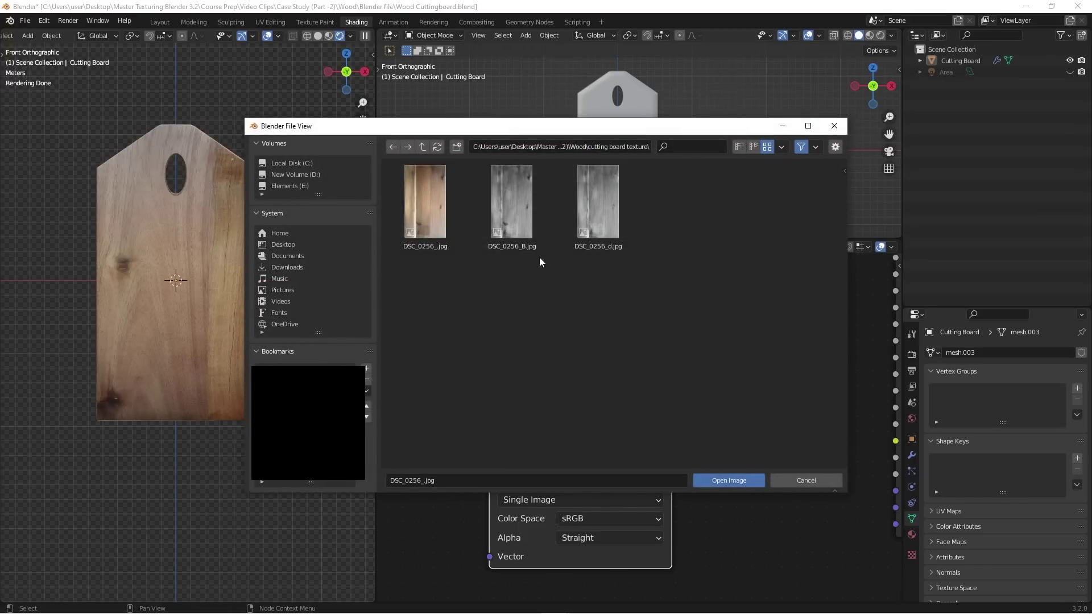
left_click(510, 206)
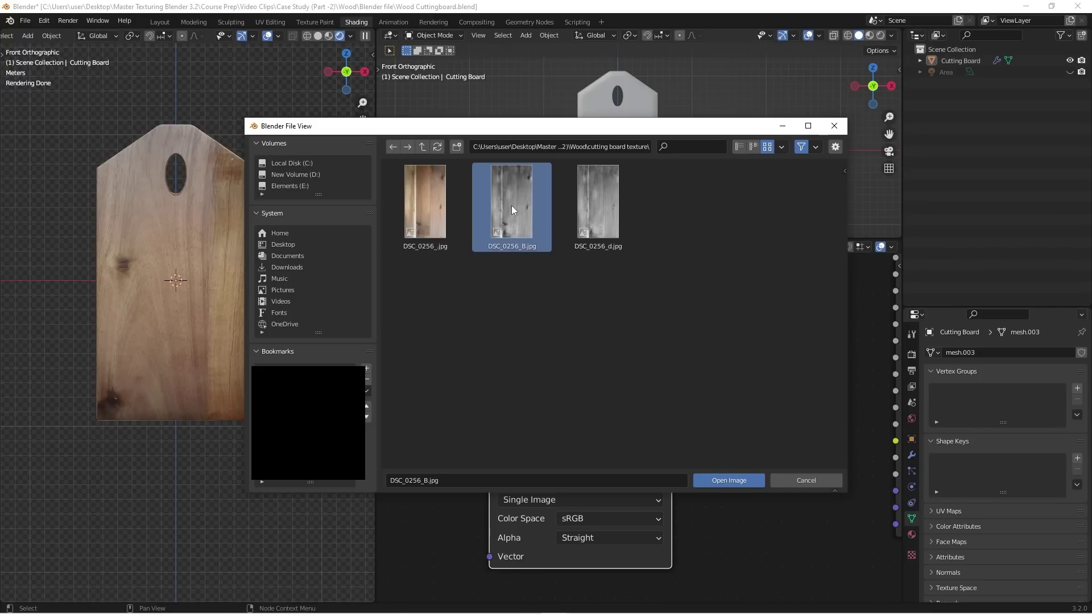
left_click(729, 482)
left_click_drag(626, 381, 521, 387)
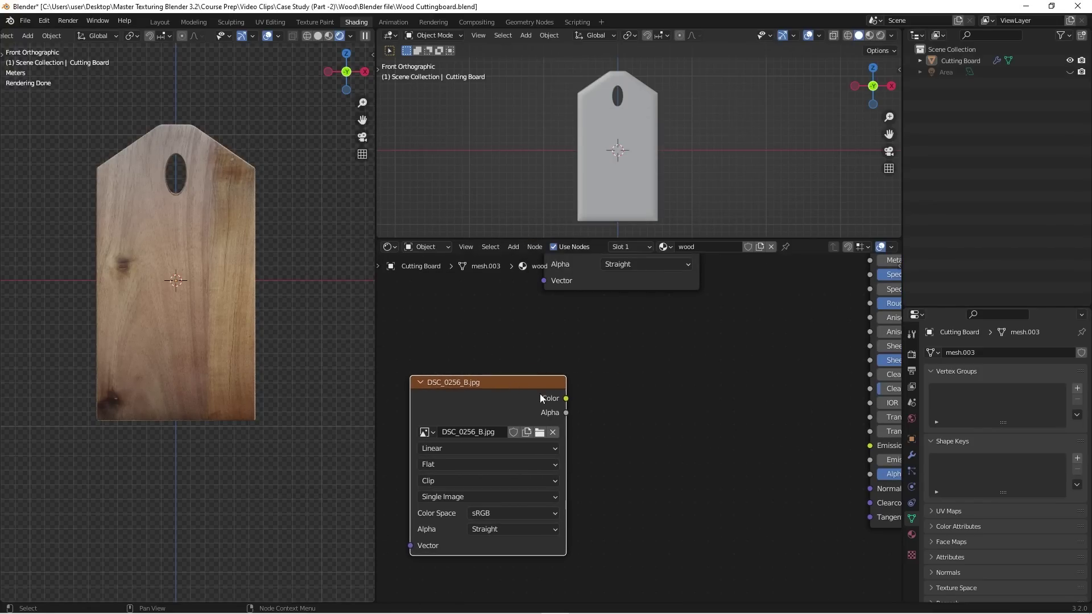
scroll(688, 432, "down", 1)
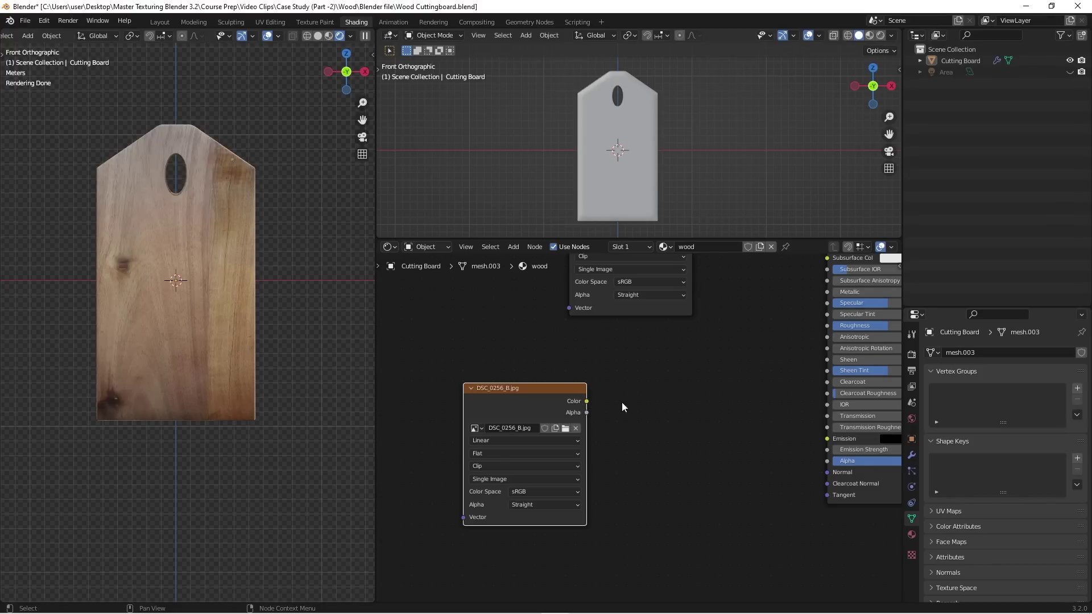
- Add a Bump node, feed the DSC_0256_B.jpg Color into its Height, and connect its Normal to the Principled BSDF's Normal
left_click(659, 413)
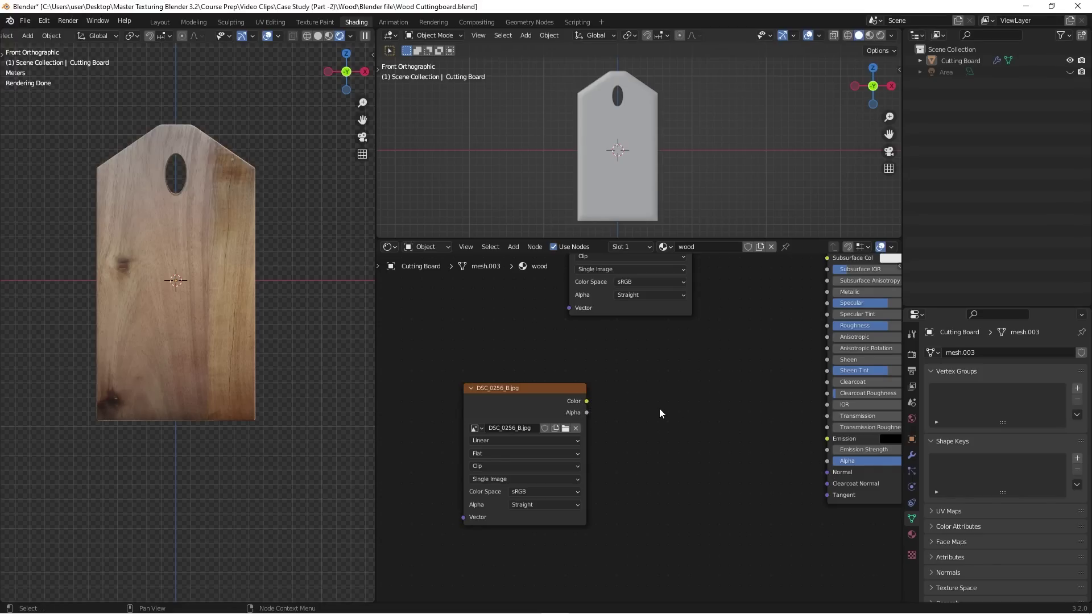
key("shift+a")
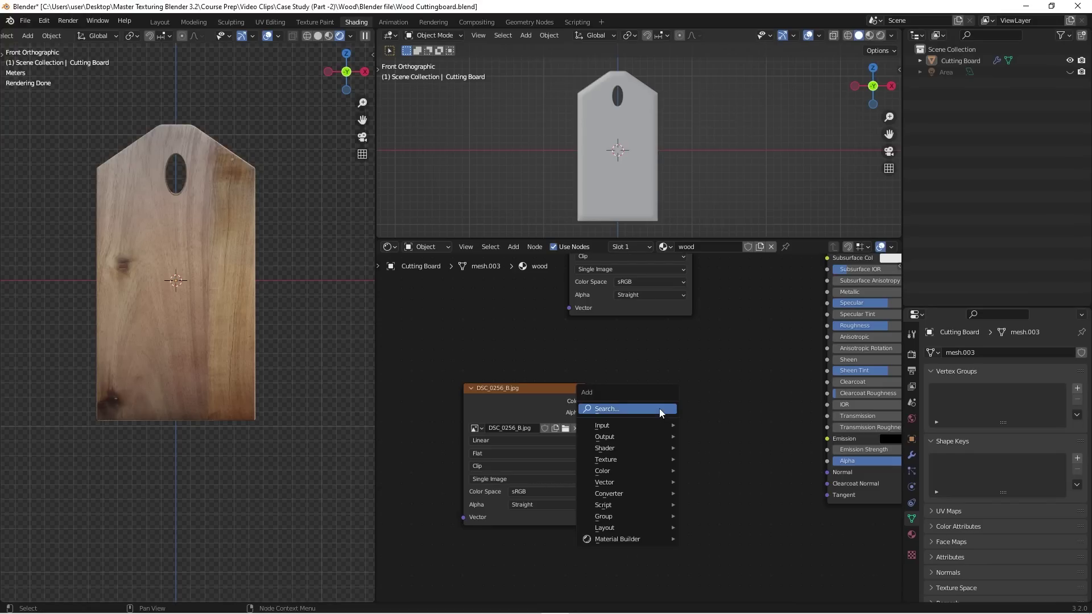
left_click(659, 408)
type("bum")
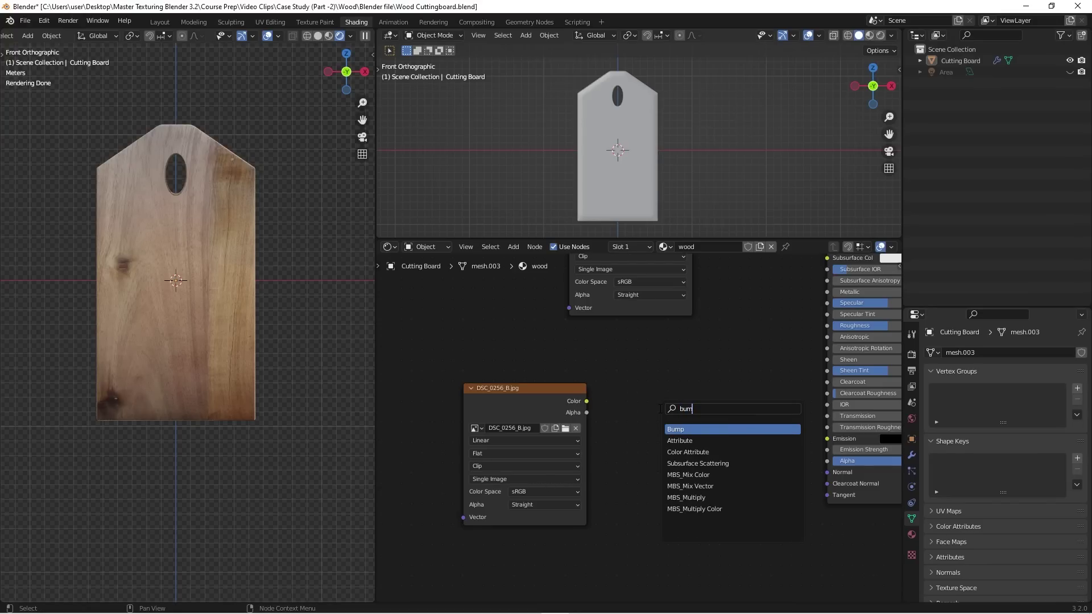
left_click(685, 429)
left_click(669, 438)
left_click_drag(587, 403, 663, 497)
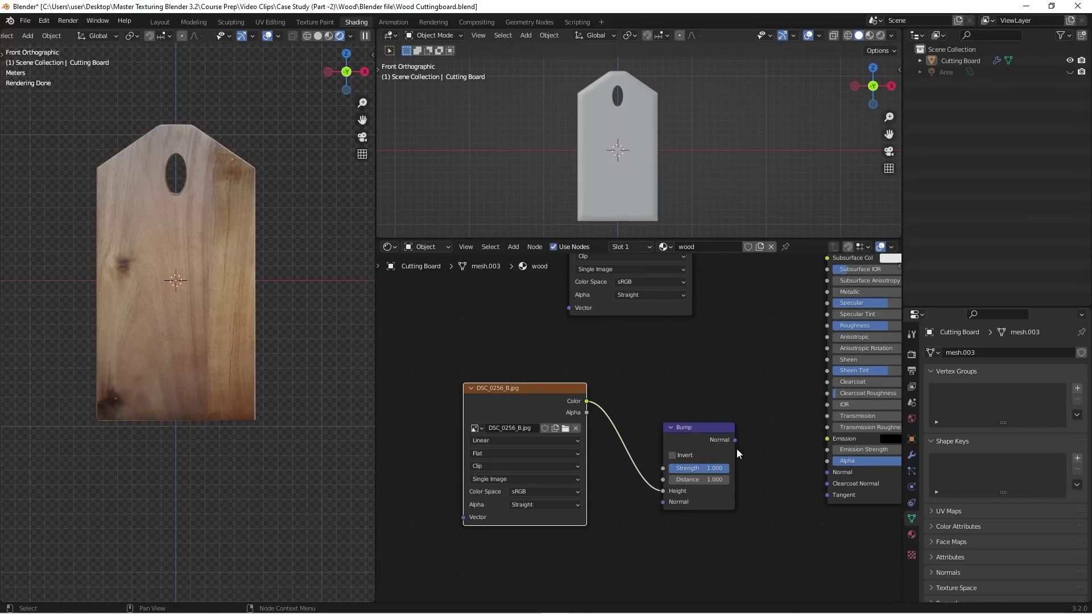
left_click_drag(736, 441, 827, 473)
- Examine the bump effect on the cutting board's wood surface up close, at an angle and from the front
scroll(187, 219, "up", 5)
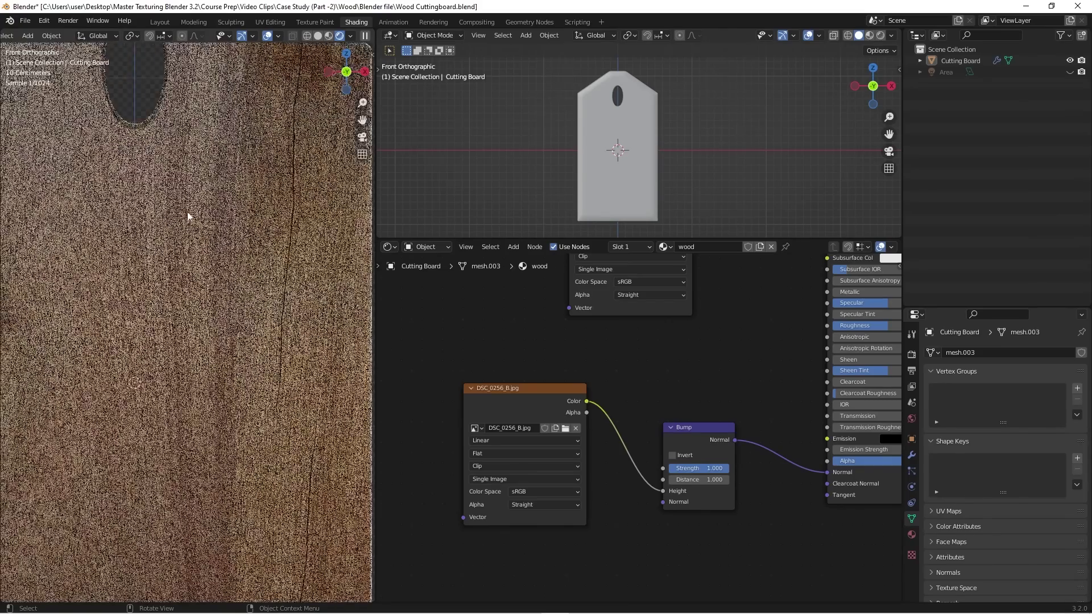
scroll(185, 228, "down", 1)
middle_click_drag(216, 211, 234, 132)
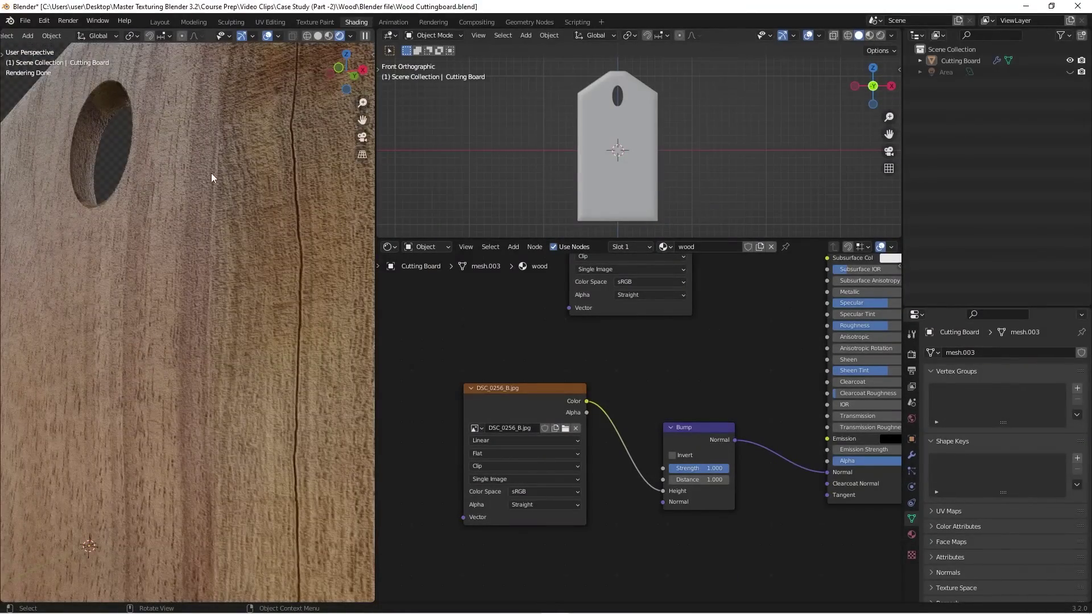
scroll(200, 220, "down", 1)
scroll(176, 235, "down", 3)
middle_click_drag(169, 263, 203, 232)
key("KP_1")
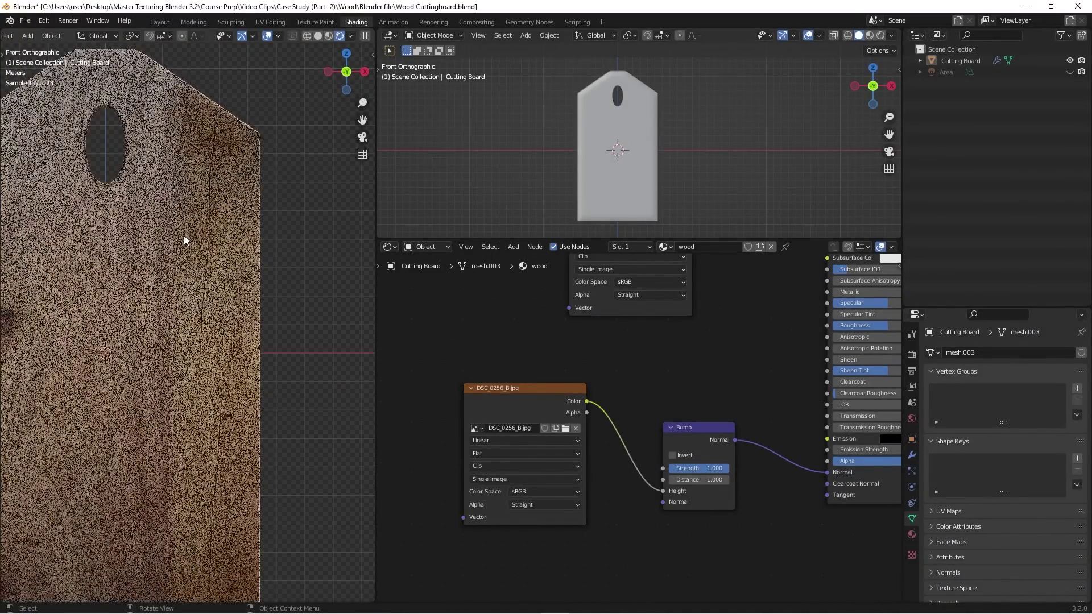
key("KP_Decimal")
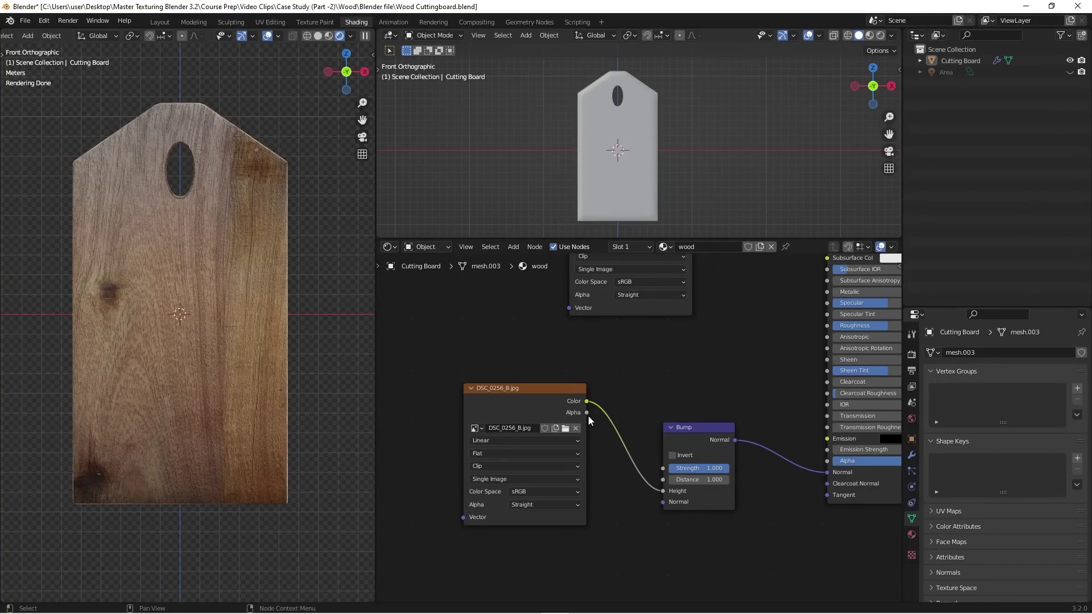
mouse_move(253, 499)
middle_mouse_down()
mouse_move(244, 444)
mouse_move(163, 445)
mouse_move(259, 482)
middle_mouse_up()
key("KP_1")
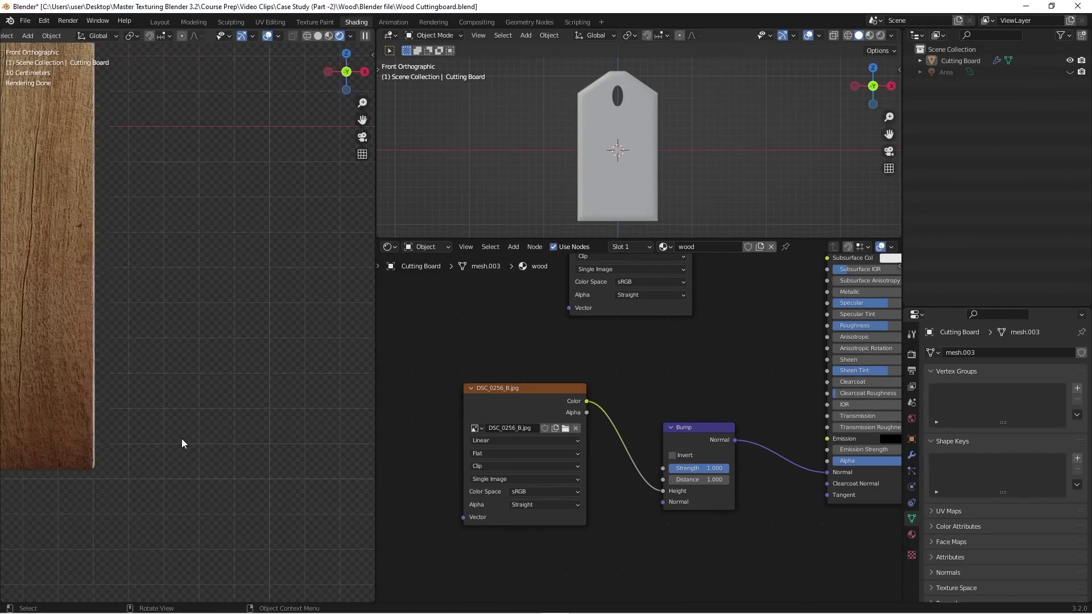
scroll(223, 445, "down", 3)
scroll(222, 445, "down", 3)
- Set the Bump node's Distance to 0.01 and check the wood grain up close
scroll(731, 499, "up", 3)
middle_click_drag(705, 482, 775, 474)
left_click(708, 393)
scroll(688, 398, "up", 4)
left_click(715, 454)
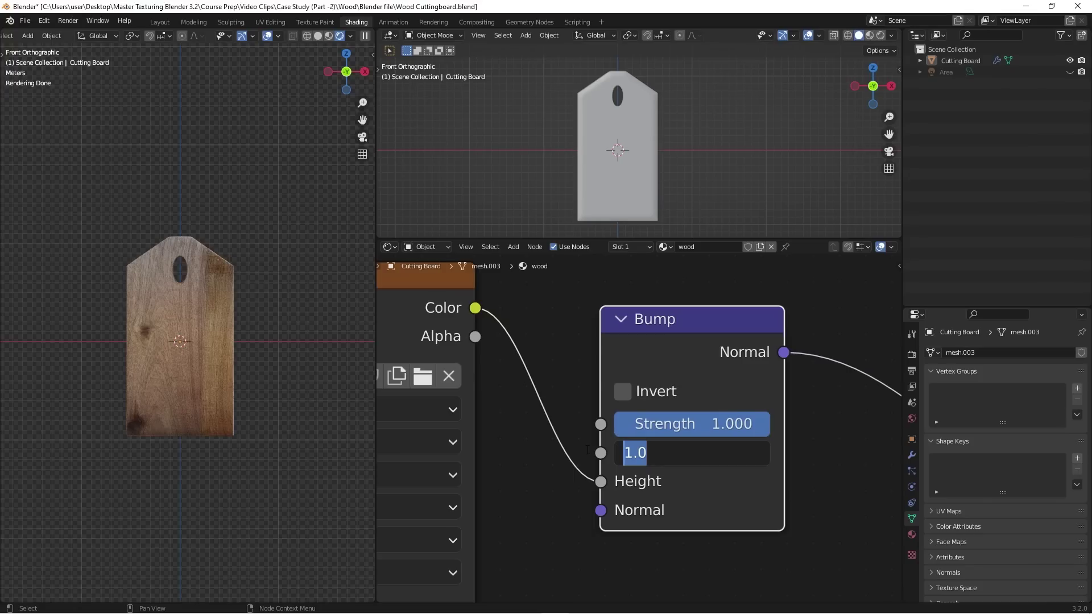
type("0.")
key("Return")
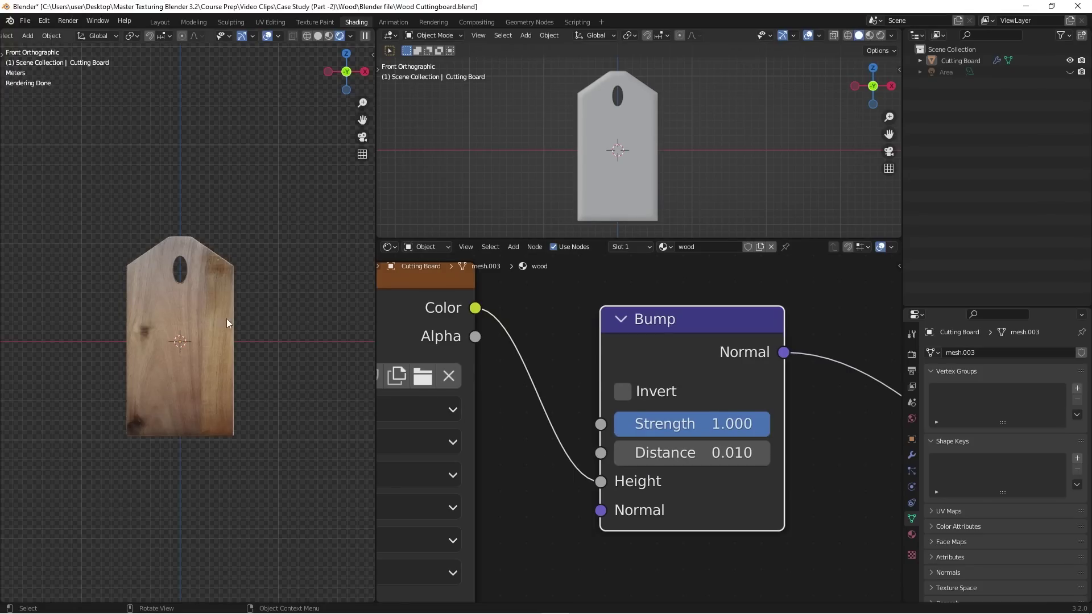
scroll(184, 289, "up", 8)
- Set the Bump node's Distance to 0.1 and its Strength to about 0.458, and review the board's surface
left_click(722, 455)
double_click(653, 453)
type("1")
key("Return")
left_click_drag(767, 424, 688, 429)
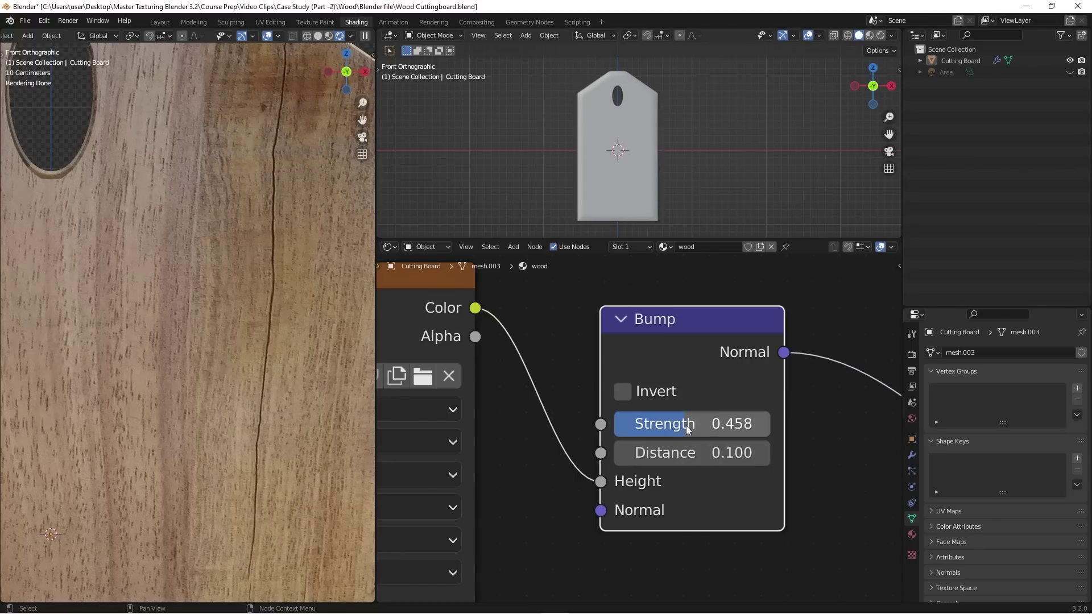
scroll(149, 335, "down", 5)
scroll(200, 280, "up", 4)
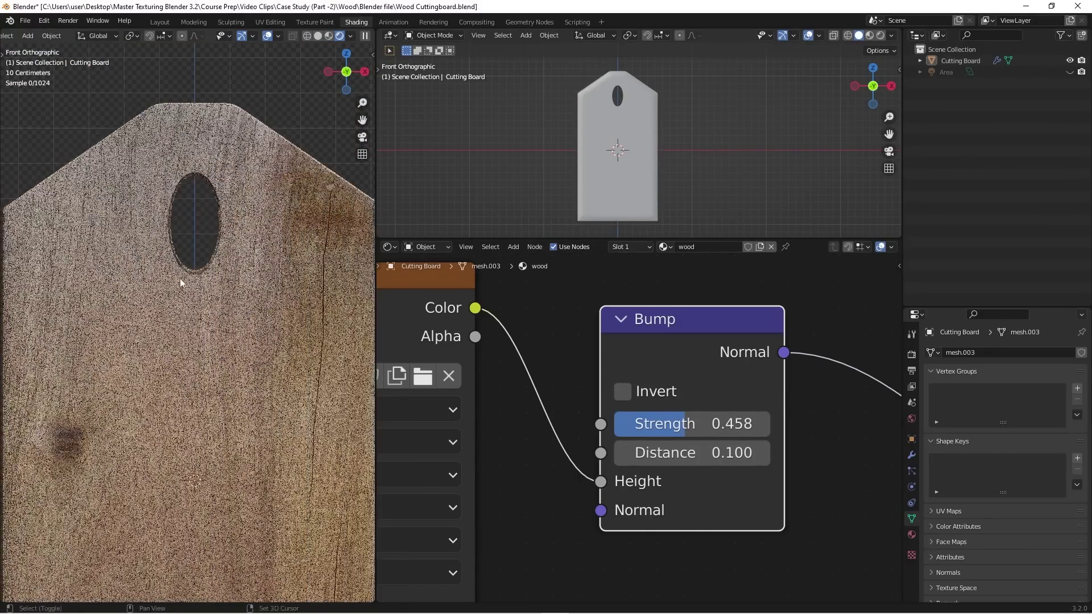
middle_click_drag(190, 349, 250, 300)
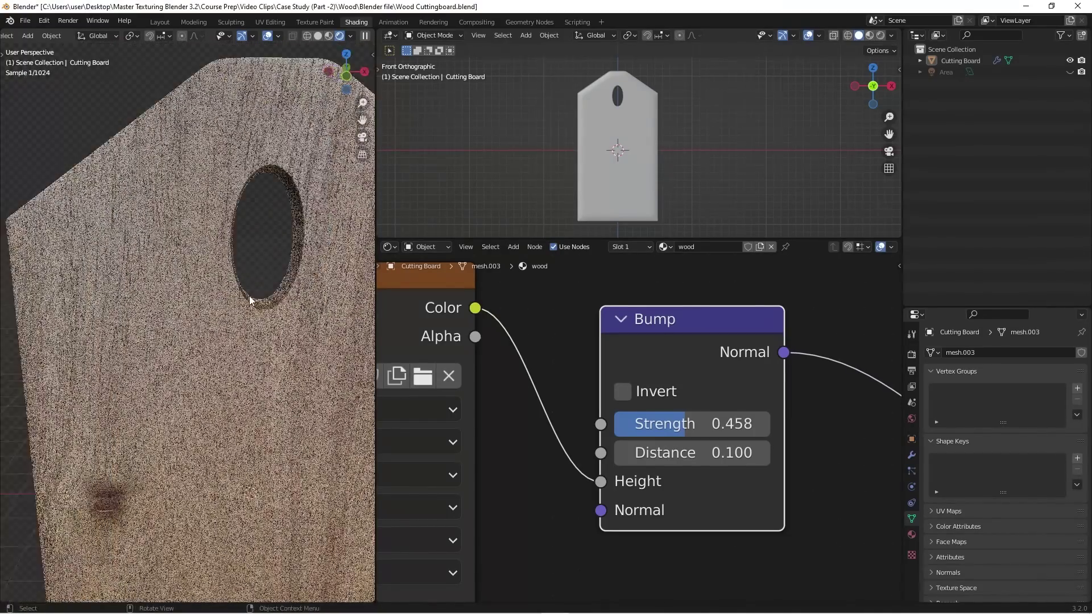
scroll(230, 299, "down", 3)
key("KP_1")
scroll(655, 421, "down", 2)
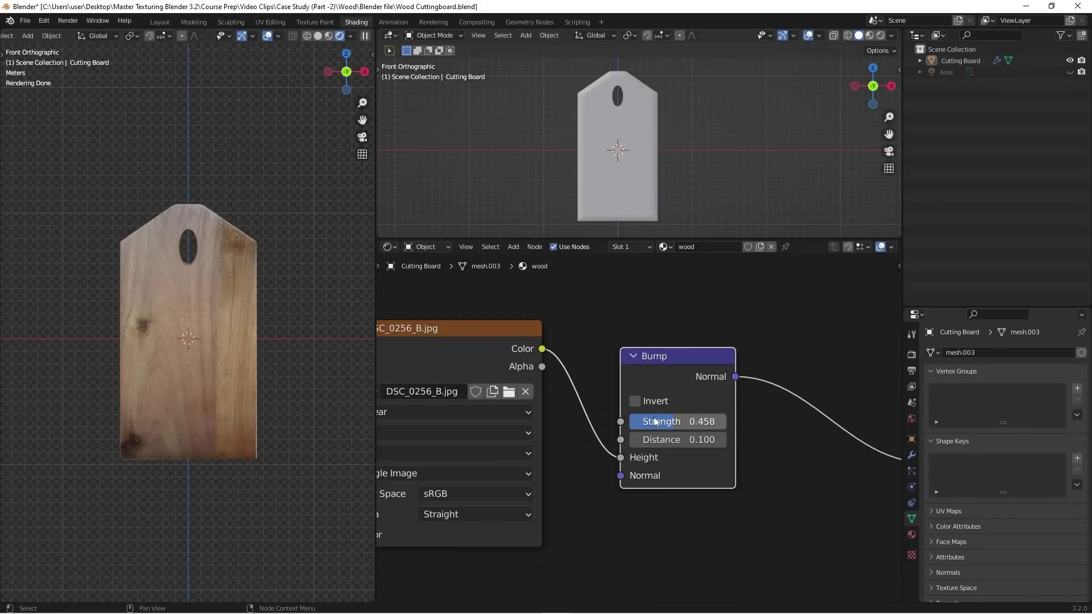
- Line up the two image texture nodes in one column and shift the Bump node slightly right in the graph
scroll(655, 422, "down", 4)
left_click_drag(662, 310, 607, 312)
scroll(660, 398, "up", 4)
left_click_drag(637, 389, 669, 388)
left_click_drag(782, 421, 809, 421)
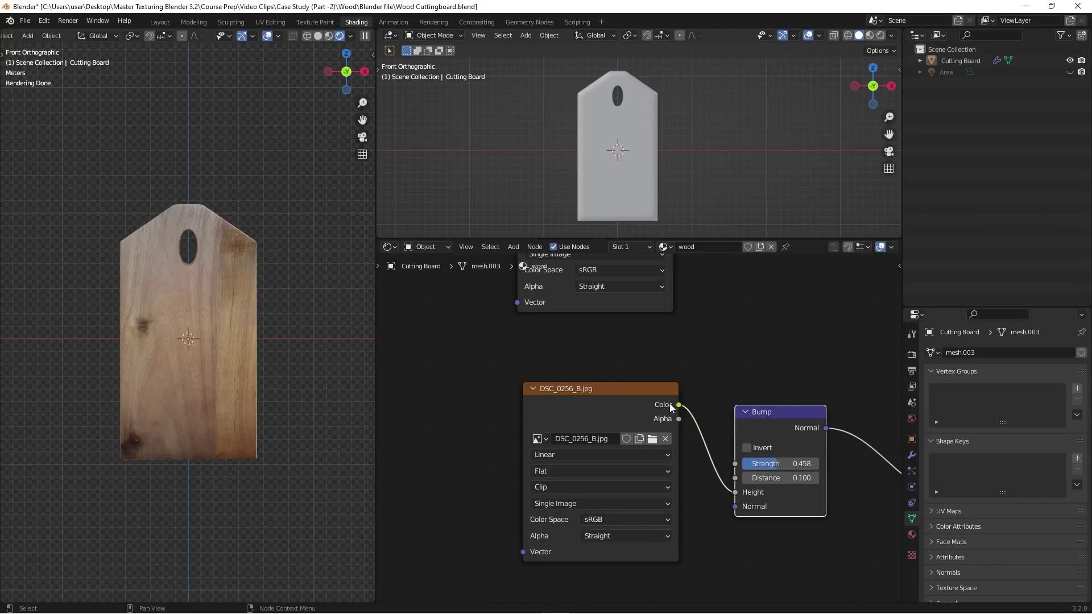
- Set the DSC_0256_B.jpg node's color space to Non-Color and nudge the Bump node closer to it
scroll(621, 489, "up", 3)
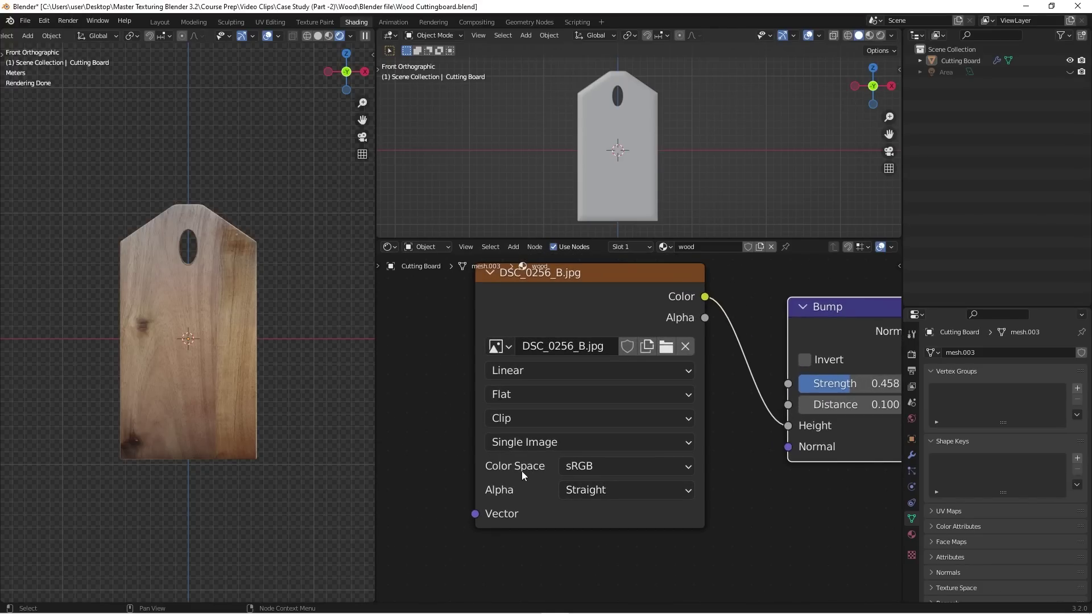
left_click(647, 470)
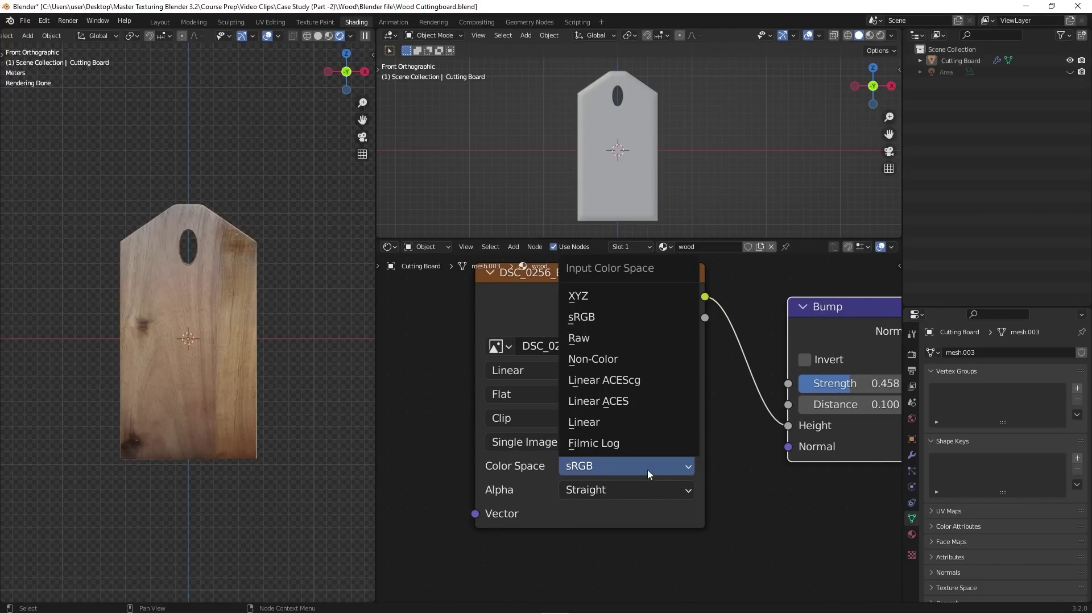
left_click(627, 357)
scroll(705, 466, "down", 2)
middle_click_drag(705, 467, 624, 540)
scroll(656, 546, "down", 2)
left_click_drag(704, 478, 697, 480)
- Move the Material Output node farther from the Principled BSDF in the node graph
scroll(513, 411, "up", 1)
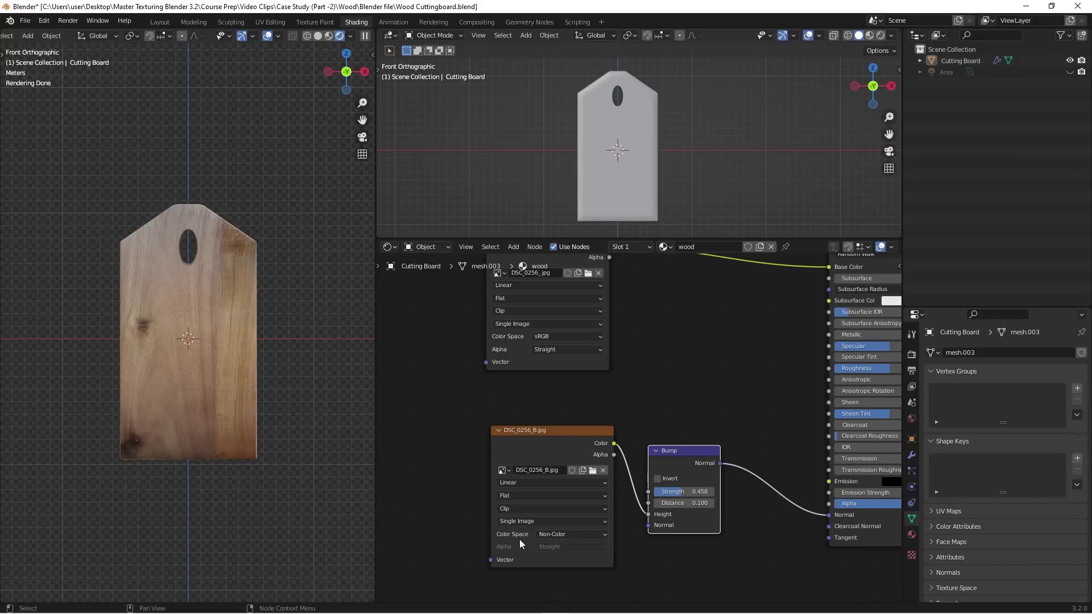
middle_click_drag(538, 408, 549, 491)
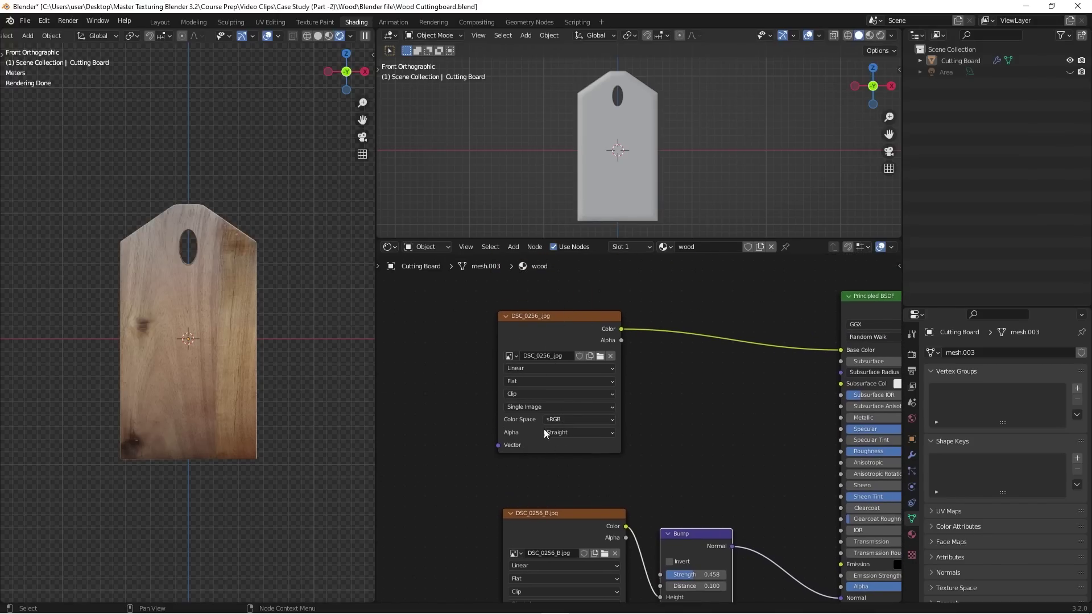
scroll(649, 429, "down", 5)
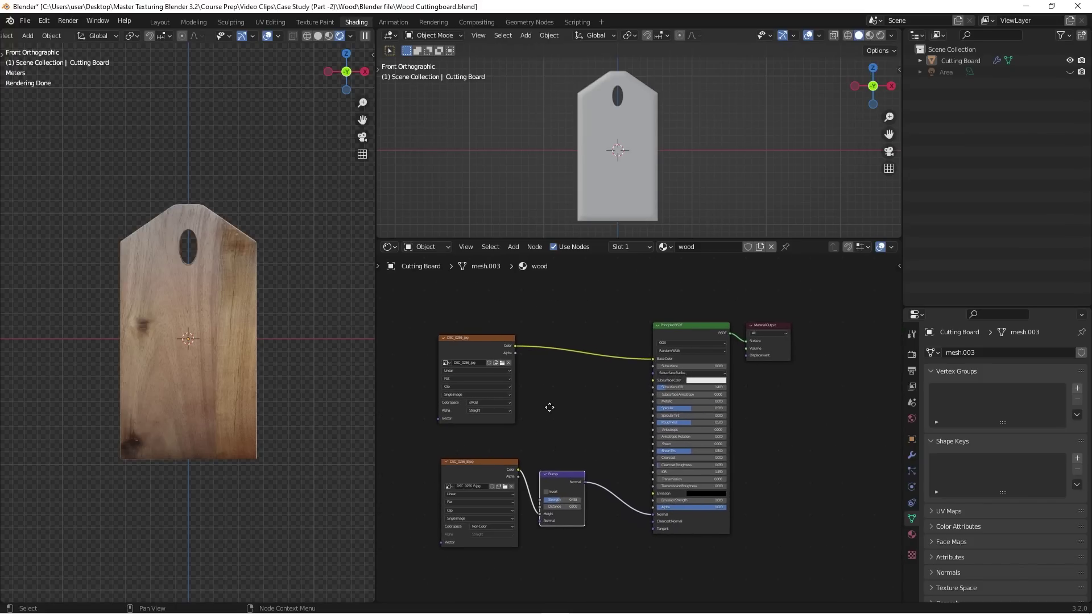
left_click_drag(772, 327, 818, 332)
scroll(568, 400, "up", 1)
middle_click_drag(568, 400, 598, 387)
scroll(578, 409, "down", 3)
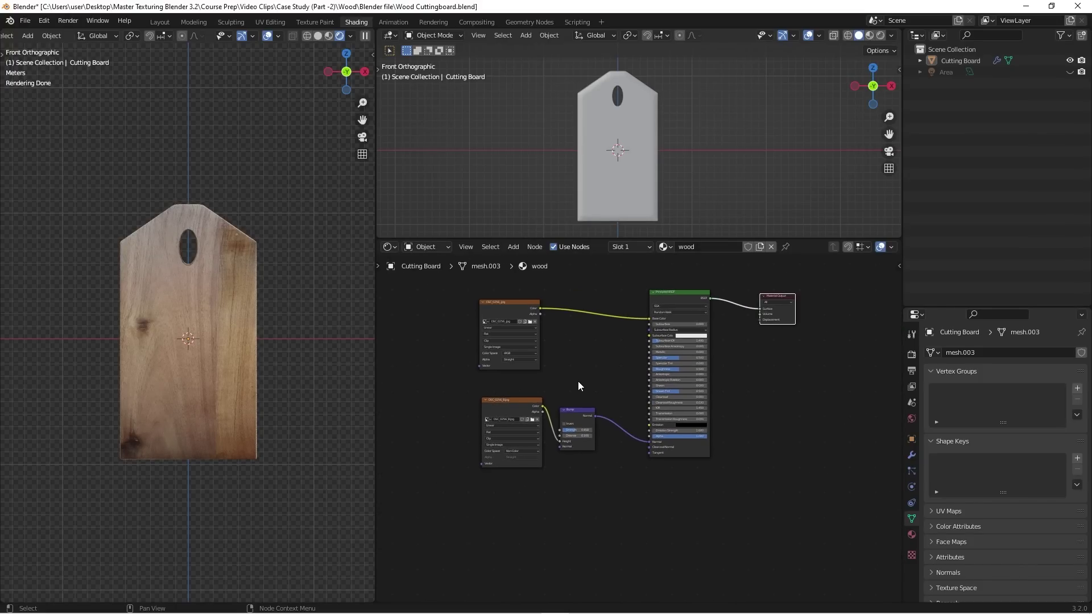
- Duplicate the DSC_0256_B.jpg texture node, place the copy below it, and move the Material Output farther right in the graph
left_click(528, 398)
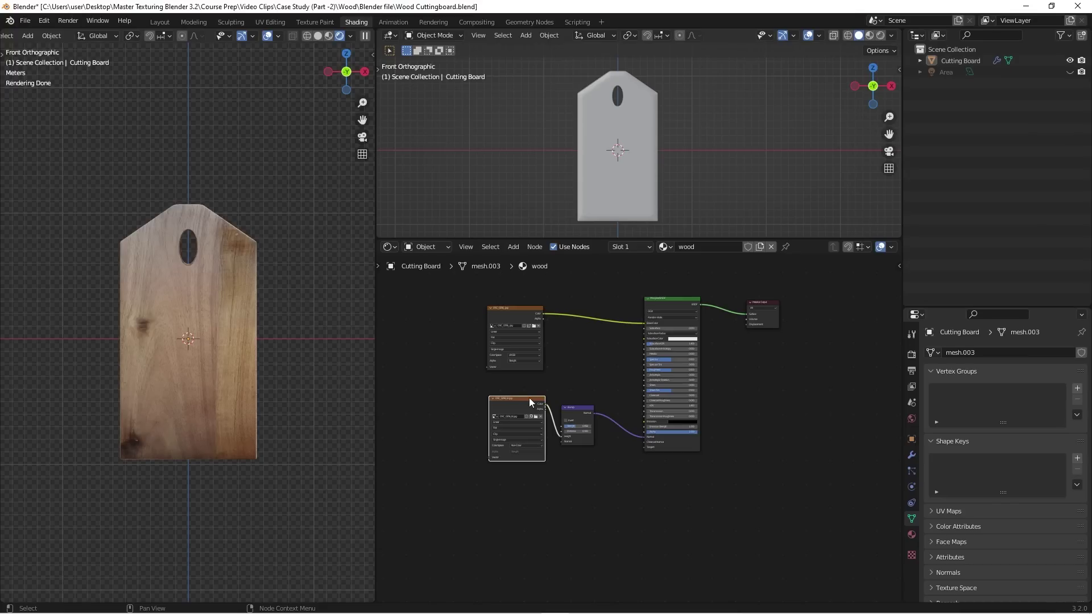
key("shift+d")
left_click(531, 497)
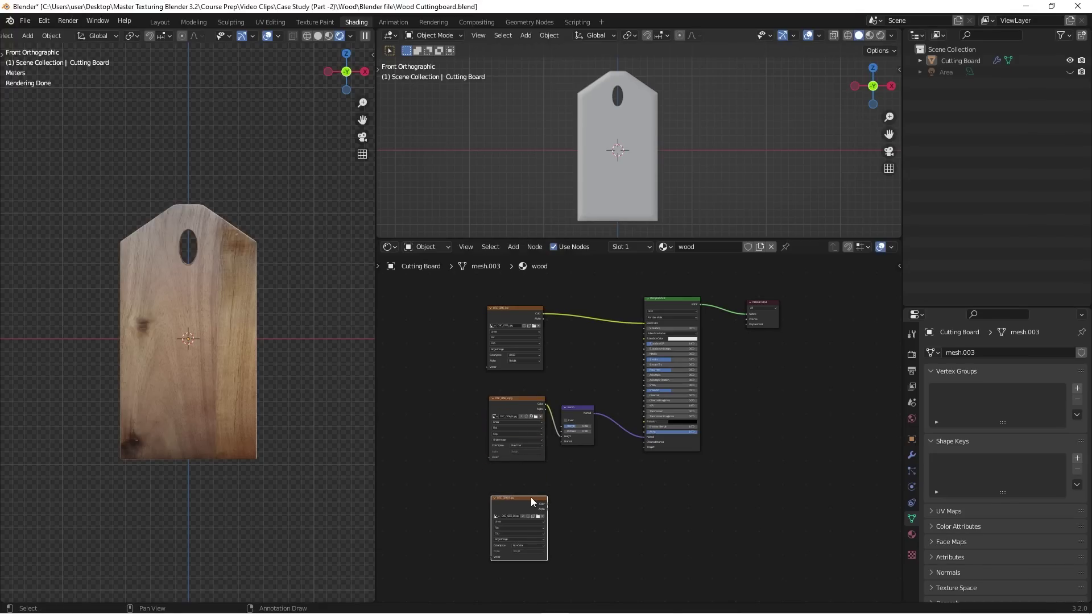
left_click_drag(759, 301, 804, 311)
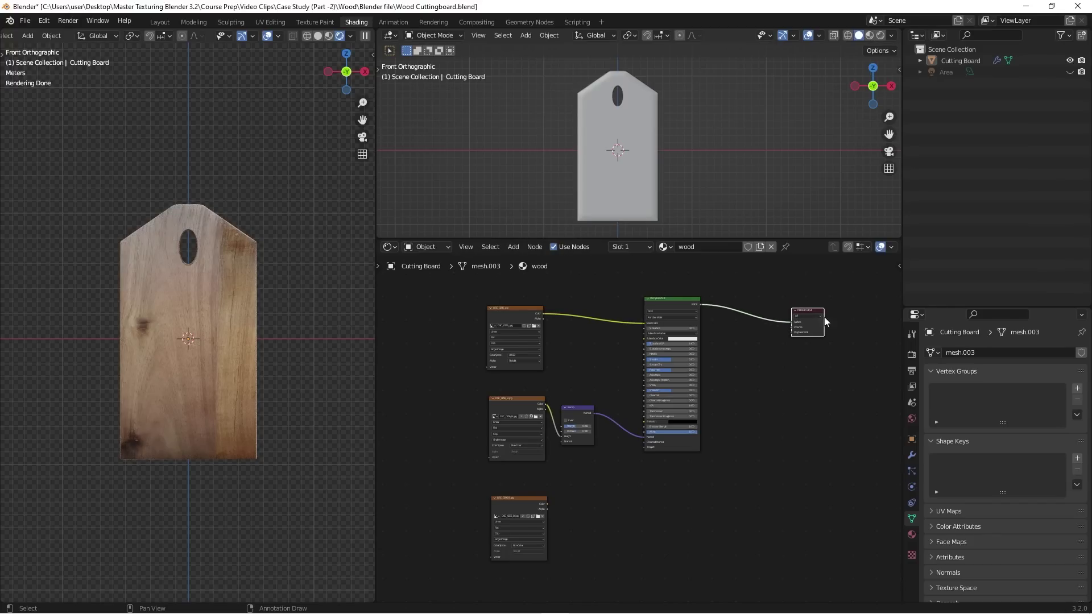
- Examine the cutting board's mesh density in Edit Mode and return to Object Mode
left_click(644, 157)
key("Tab")
scroll(620, 124, "up", 3)
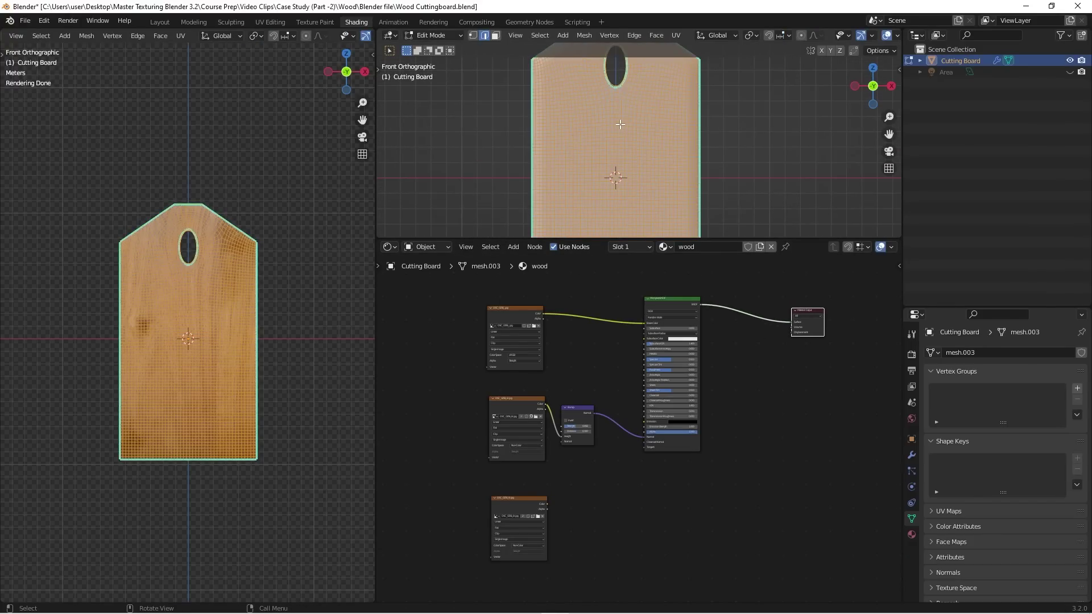
key("Tab")
scroll(676, 342, "down", 1)
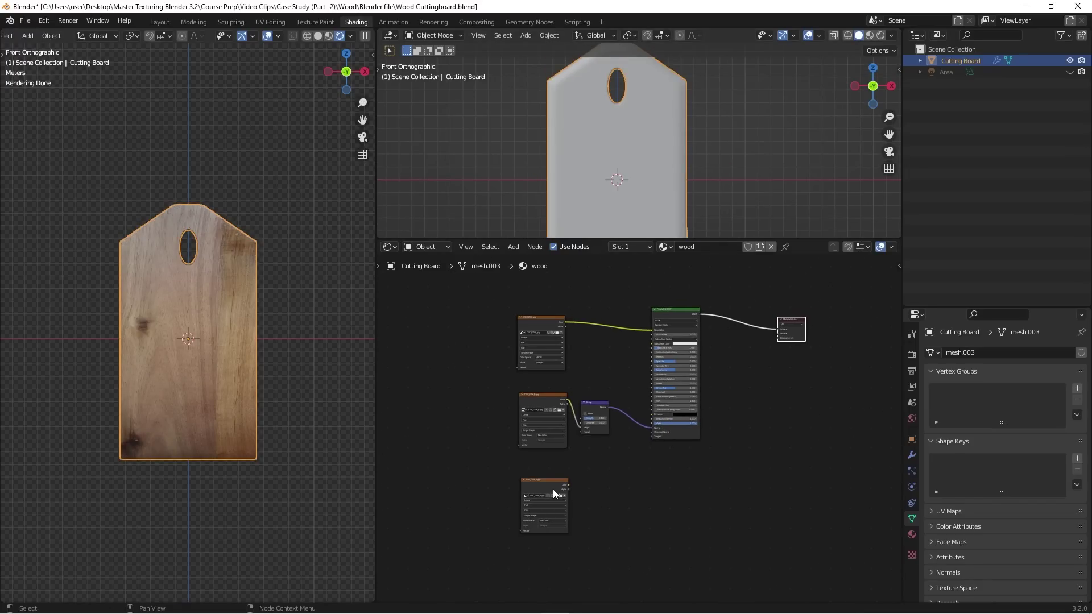
- Add a Displacement node beside the lowest image texture node and maximize the node editor
left_click(628, 486)
key("shift+a")
mouse_move(619, 489)
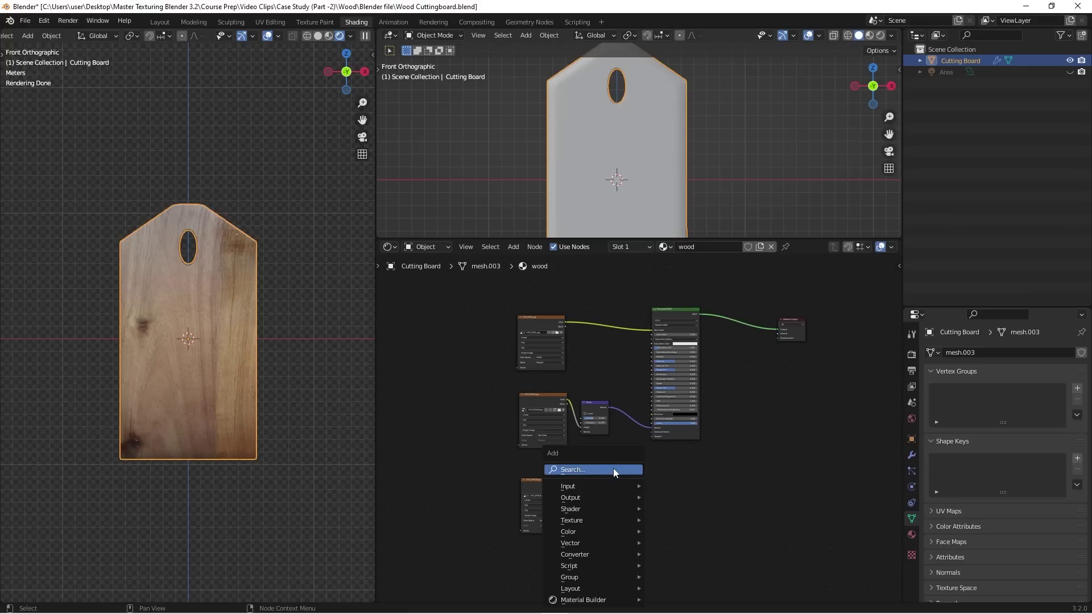
key("space")
type("di")
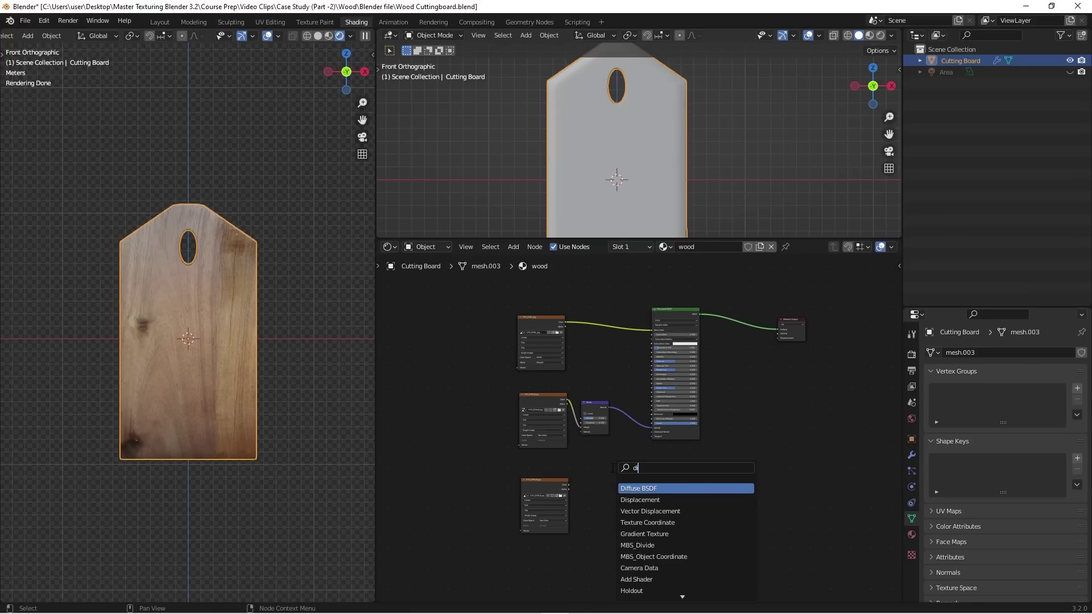
key("Down")
key("Return")
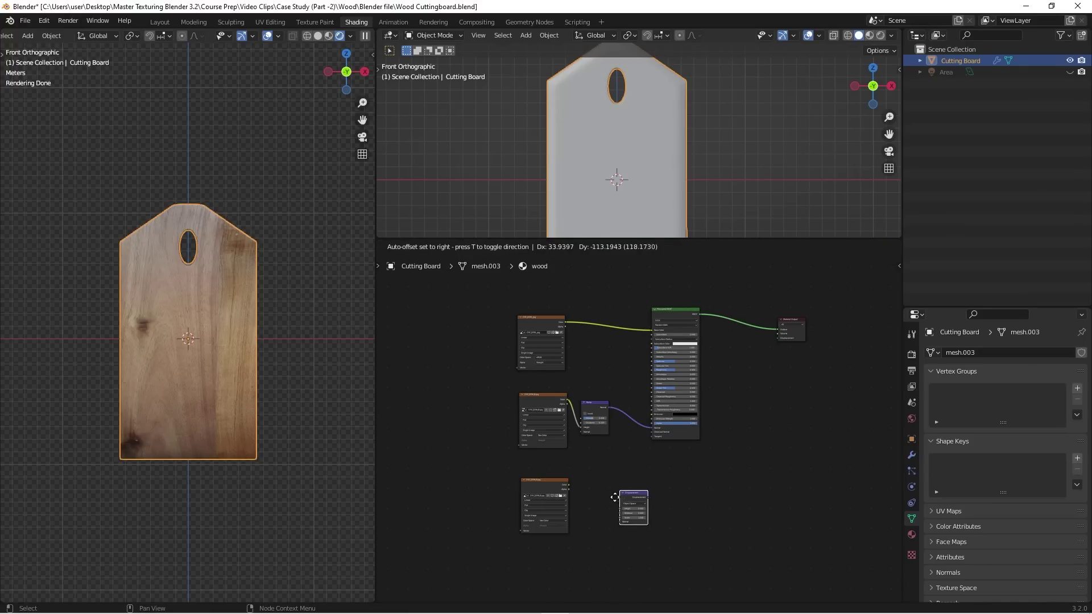
left_click(601, 488)
scroll(602, 488, "up", 2)
scroll(602, 488, "up", 1)
key("ctrl+space")
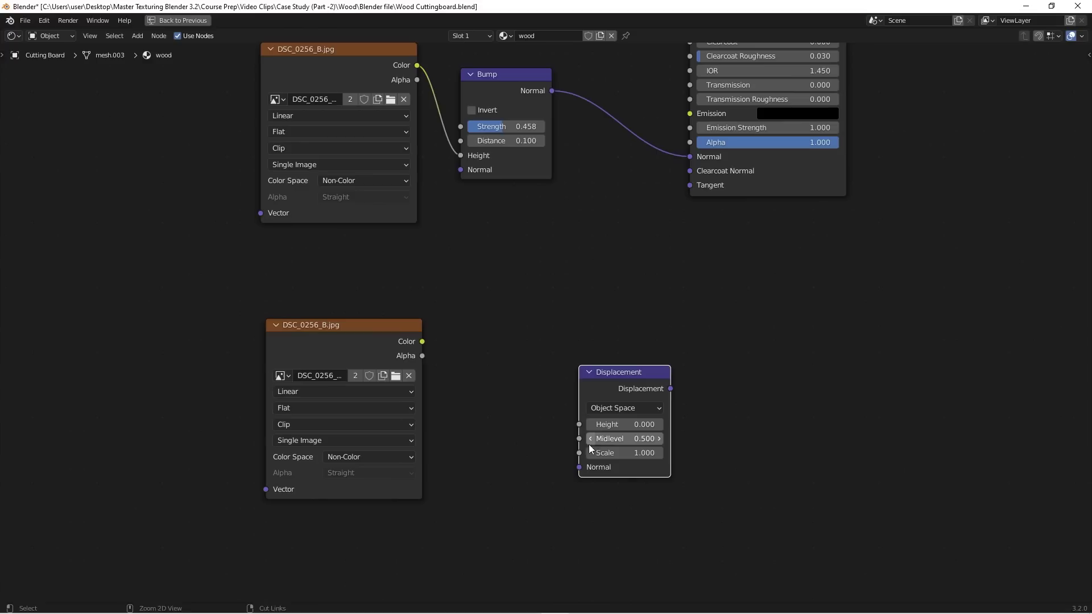
- Connect the lowest texture's Color to the Displacement node's Height, and its Displacement output to the Material Output's Displacement
scroll(432, 344, "up", 1)
left_click_drag(415, 339, 614, 443)
scroll(592, 477, "down", 3)
left_click(578, 465)
left_click_drag(569, 455, 829, 154)
scroll(828, 170, "up", 2)
scroll(597, 508, "down", 2)
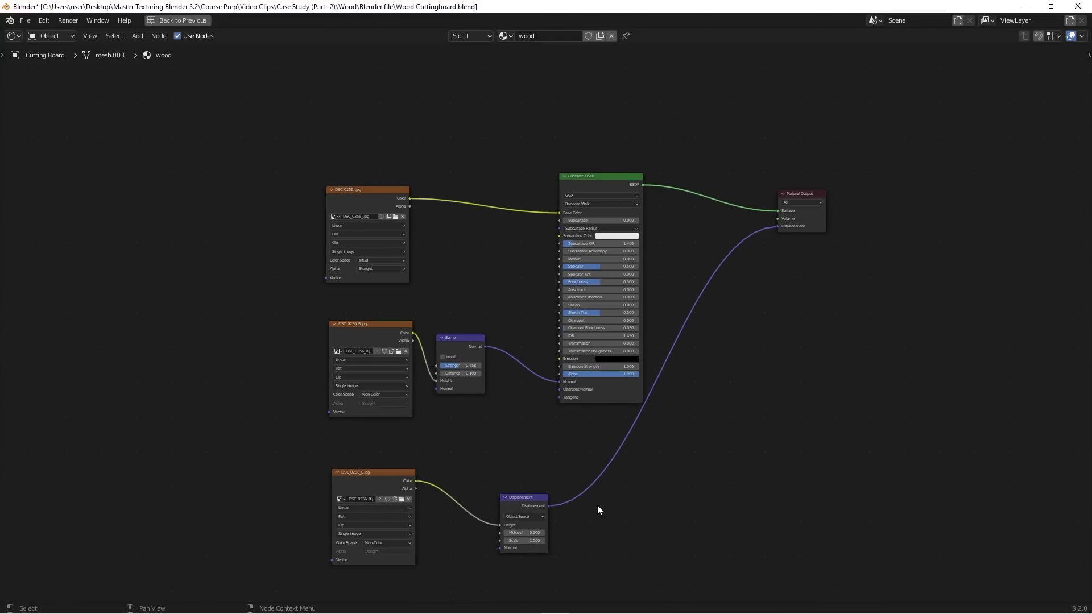
- Replace the lowest texture node's image with DSC_0256_d.jpg from the cutting board texture folder and restore the full workspace layout
scroll(651, 463, "up", 4)
scroll(518, 401, "down", 2)
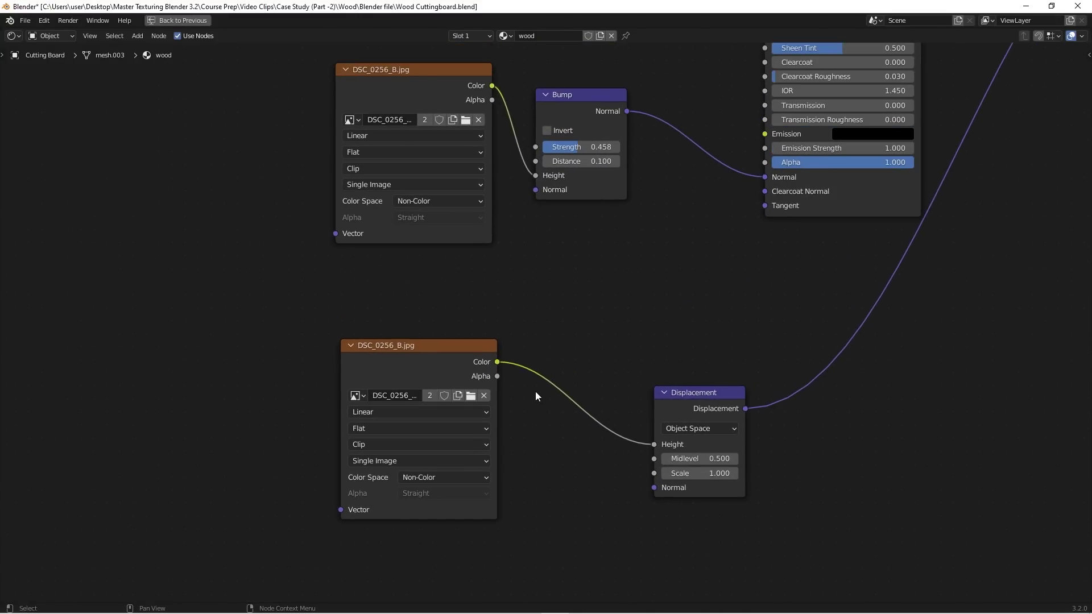
scroll(474, 402, "up", 2)
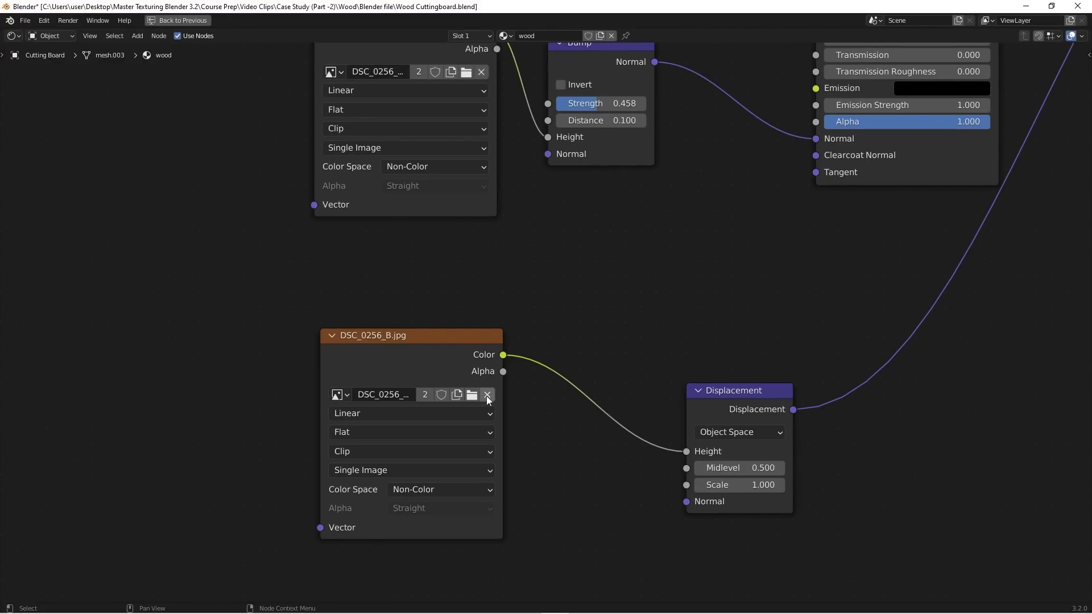
left_click(486, 395)
left_click(460, 397)
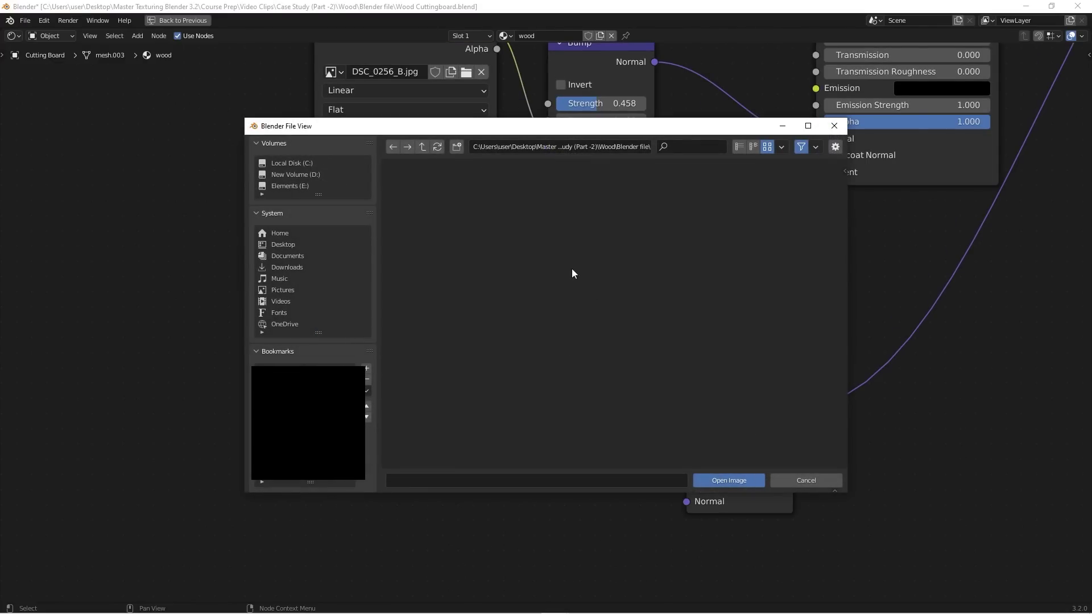
key("BackSpace")
double_click(579, 213)
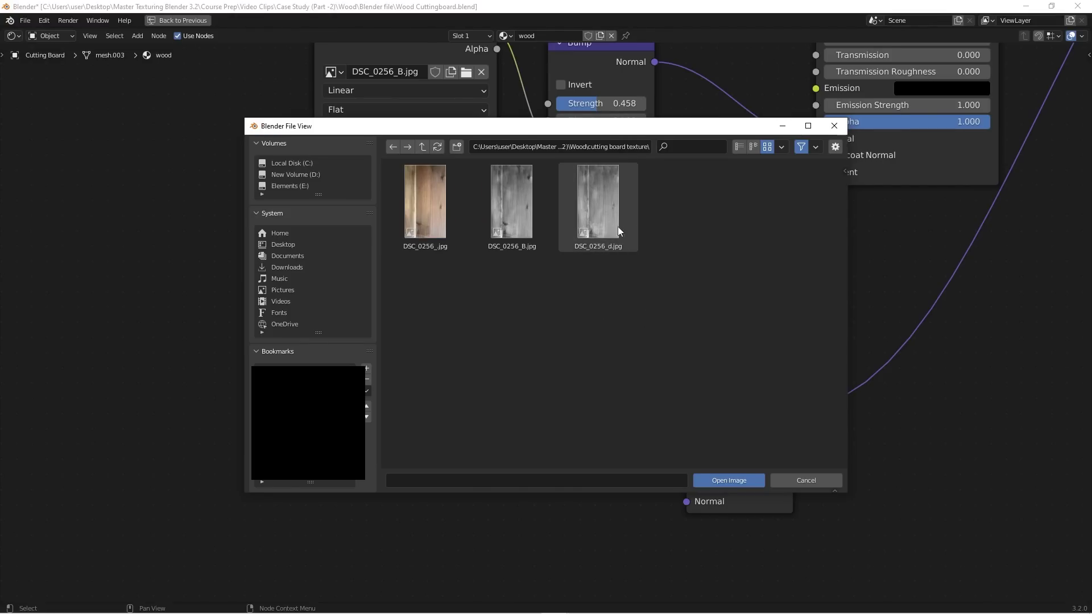
left_click(601, 216)
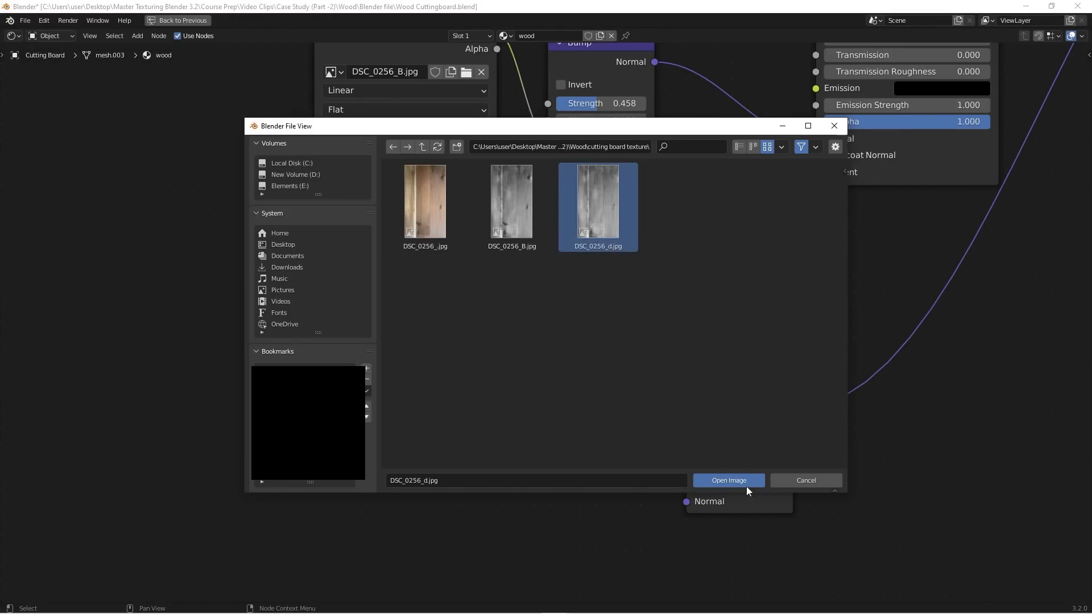
left_click(729, 481)
key("ctrl+space")
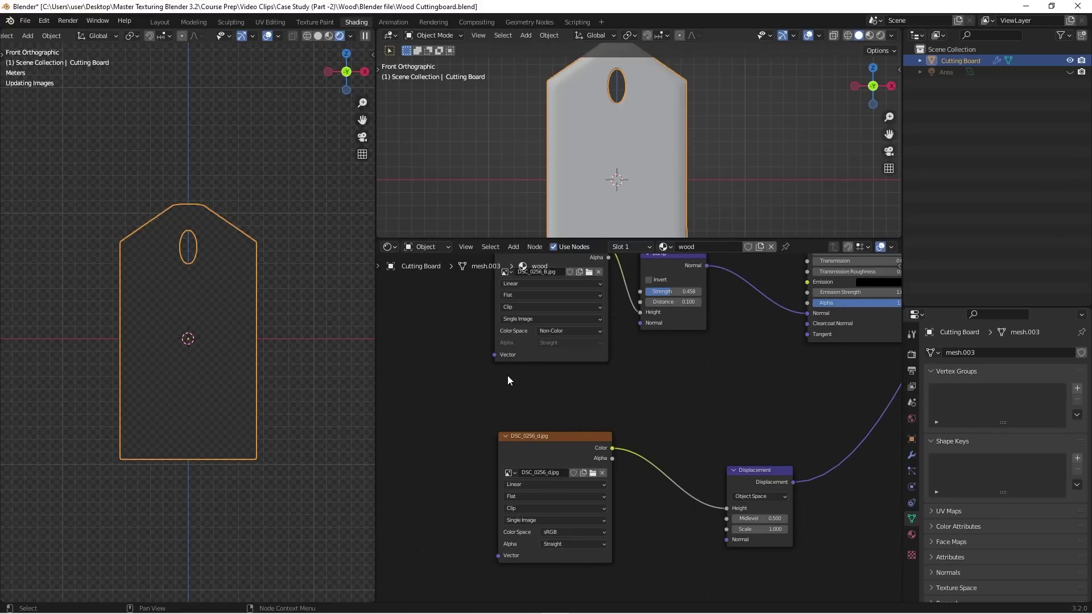
- Set the Displacement node's Midlevel to 0.480 and Scale to 0.810 while viewing the board's surface close up
scroll(210, 309, "up", 5)
middle_click_drag(244, 365, 197, 251)
scroll(751, 511, "up", 4)
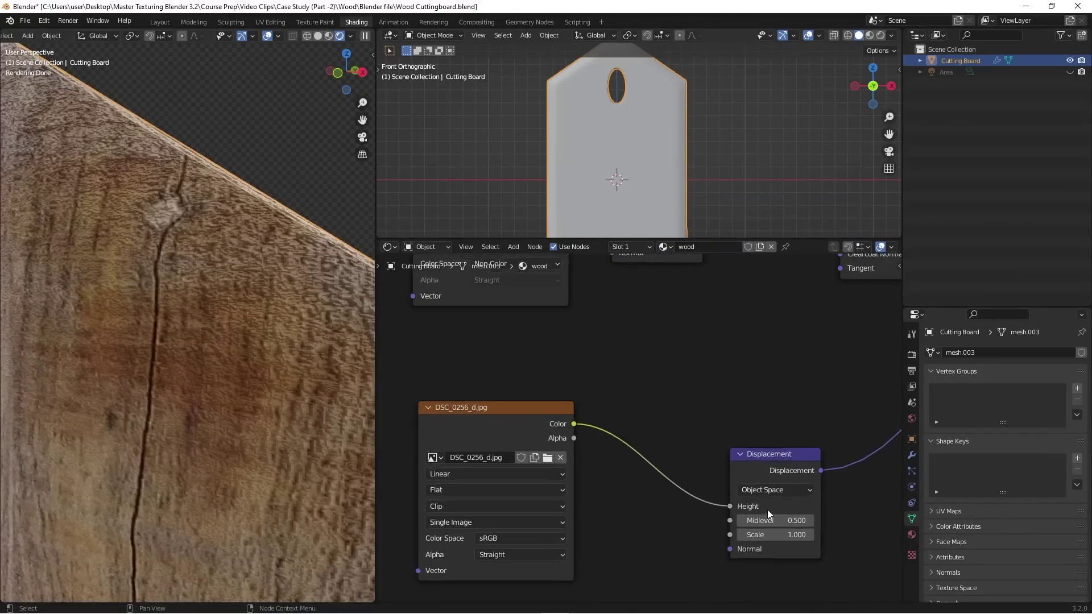
left_click_drag(769, 520, 744, 542)
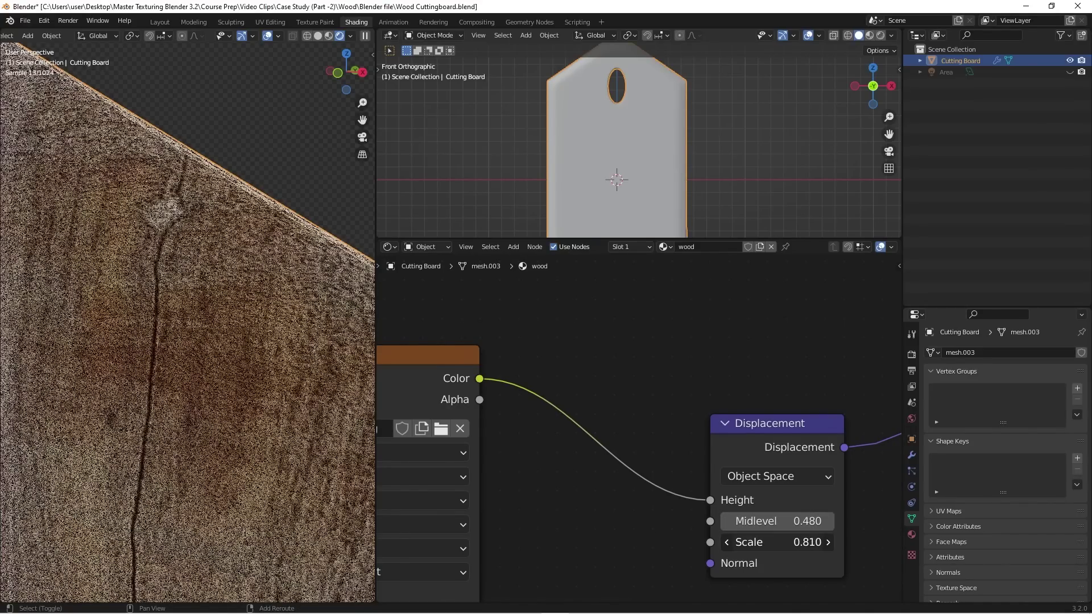
scroll(684, 377, "down", 3)
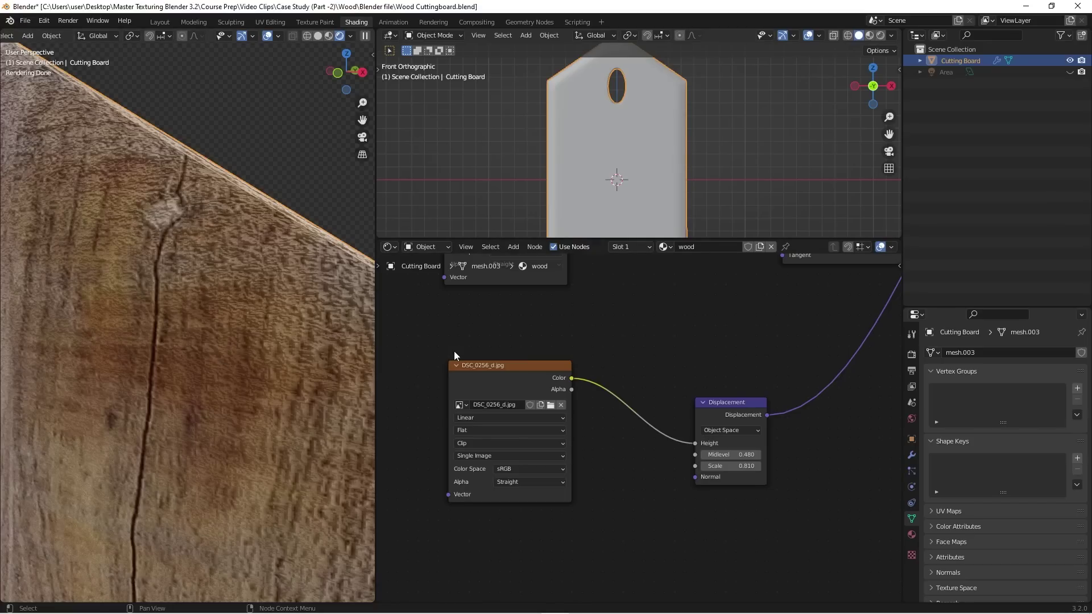
- Set the DSC_0256_d.jpg texture's color space to Non-Color
scroll(497, 472, "up", 2)
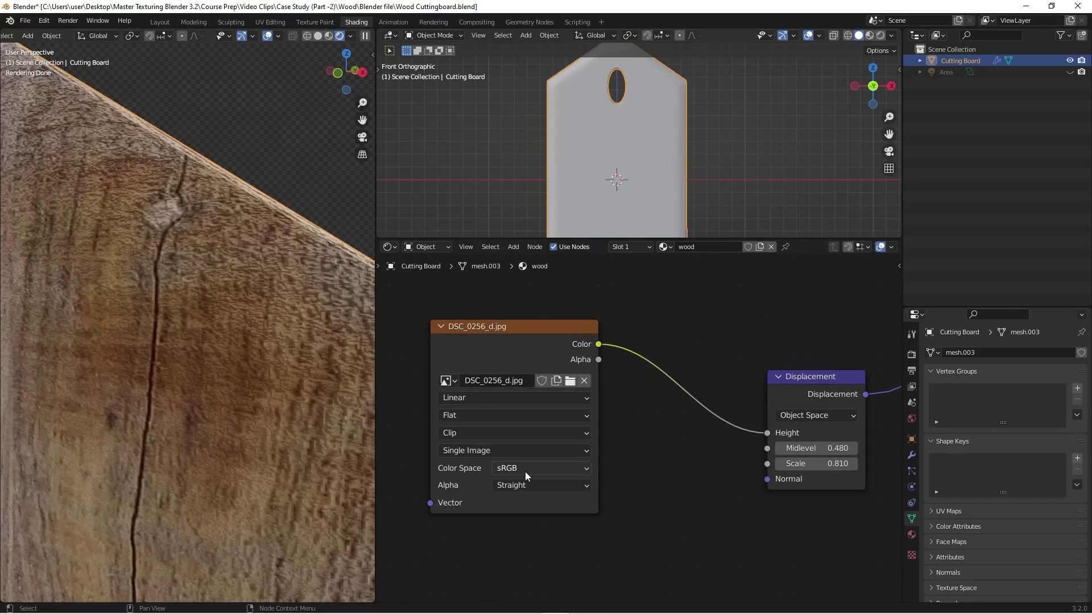
left_click(524, 472)
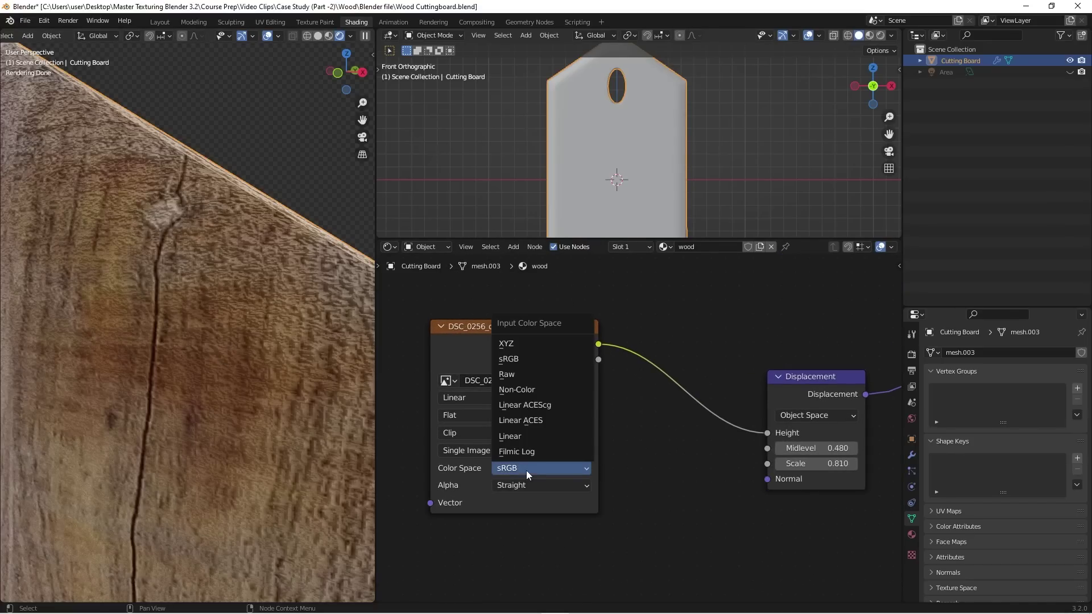
left_click(534, 389)
scroll(619, 446, "down", 2)
scroll(619, 448, "down", 4)
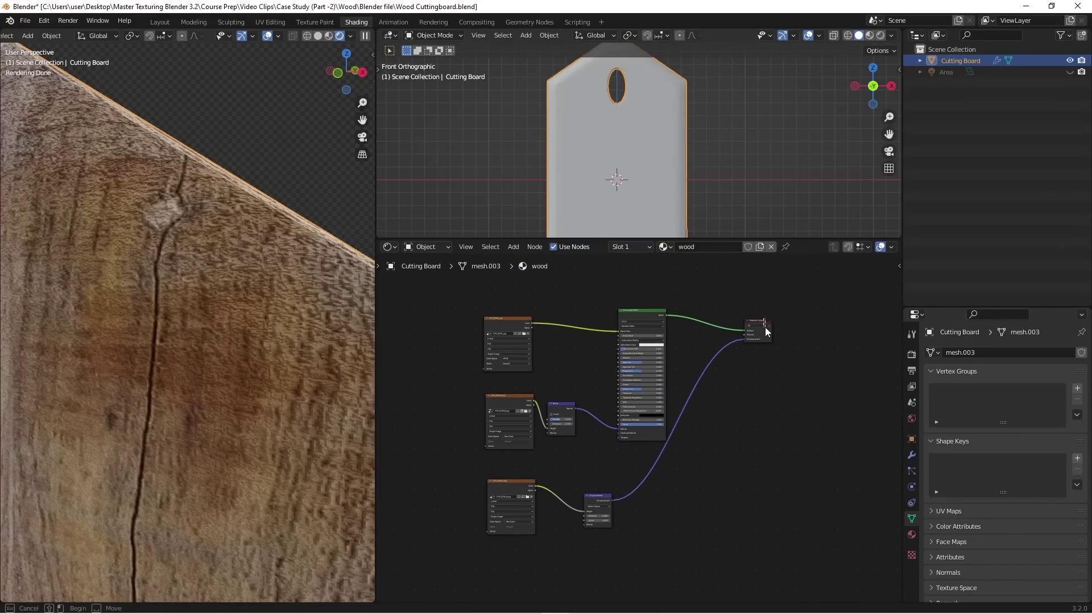
- Examine the rendered wood surface of the cutting board at an angle, close up and from the front
left_click(764, 326)
key("KP_1")
key("Home")
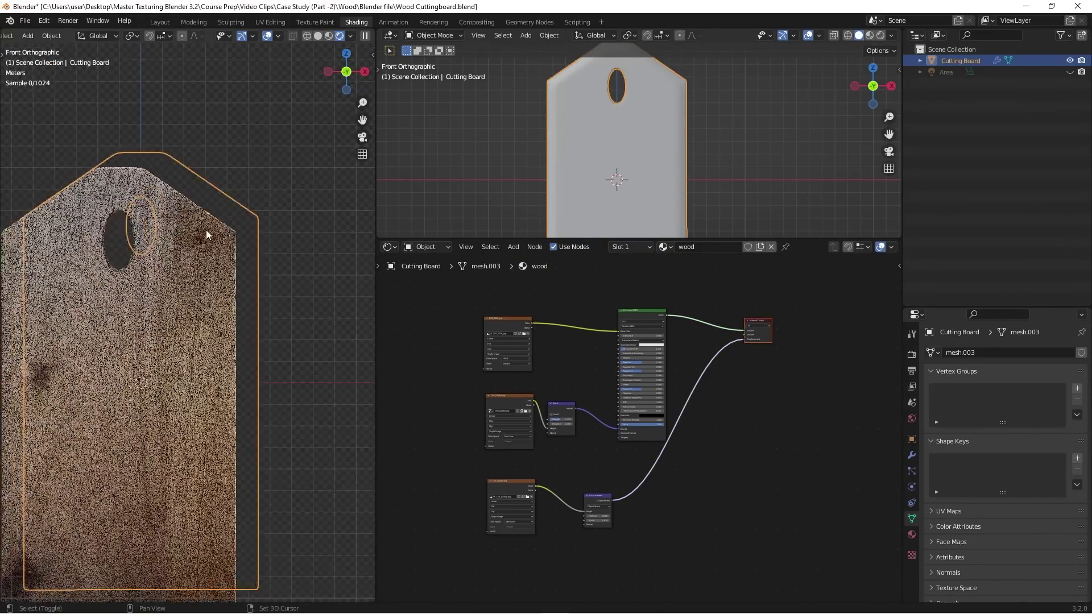
key("KP_Decimal")
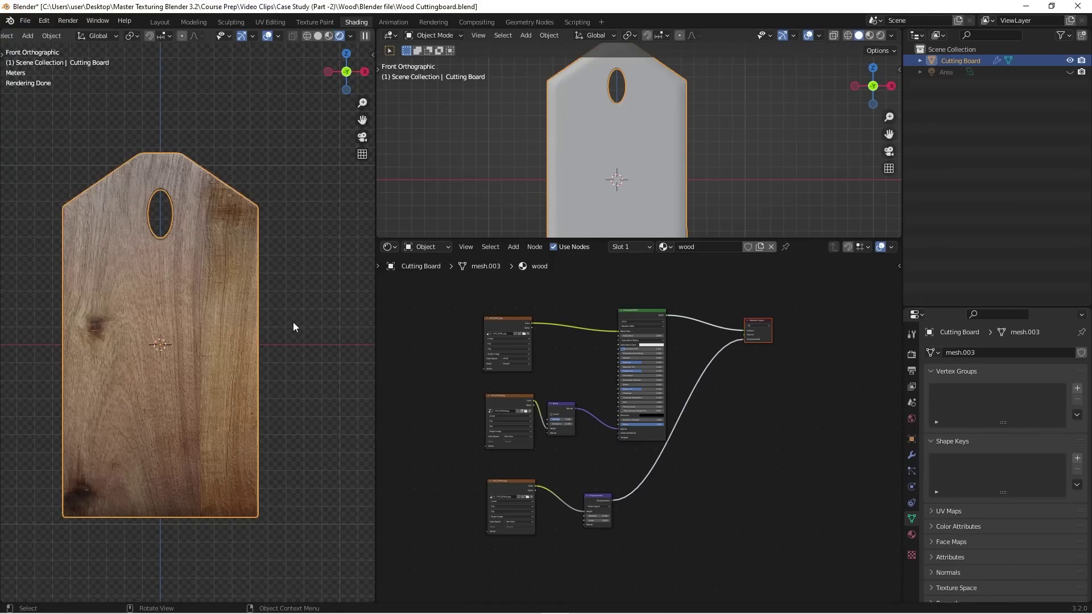
middle_click_drag(101, 332, 150, 329)
scroll(145, 319, "up", 5)
scroll(141, 319, "down", 4)
key("KP_1")
scroll(128, 330, "down", 2)
middle_click_drag(130, 329, 161, 319, "shift")
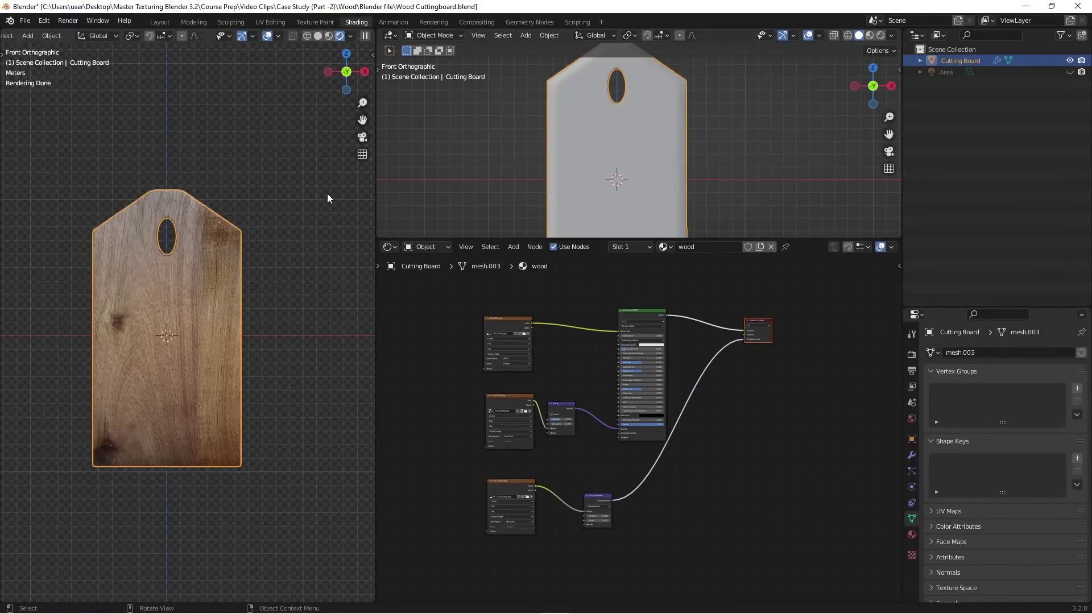
middle_click_drag(253, 286, 267, 293, "shift")
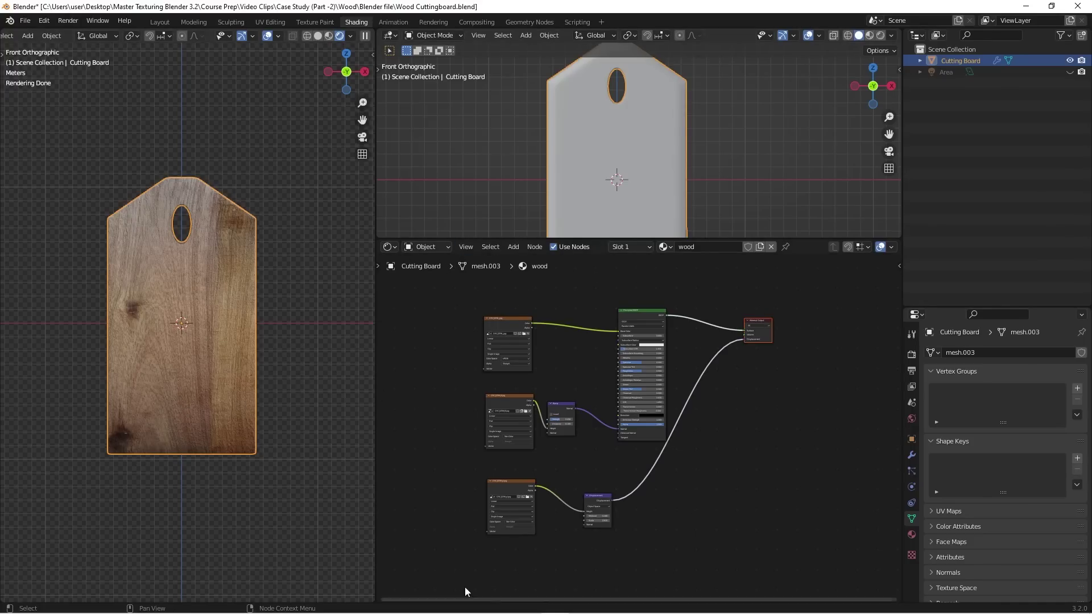
- Show the World shader nodes and cut the link between the Background and World Output nodes
left_click(446, 248)
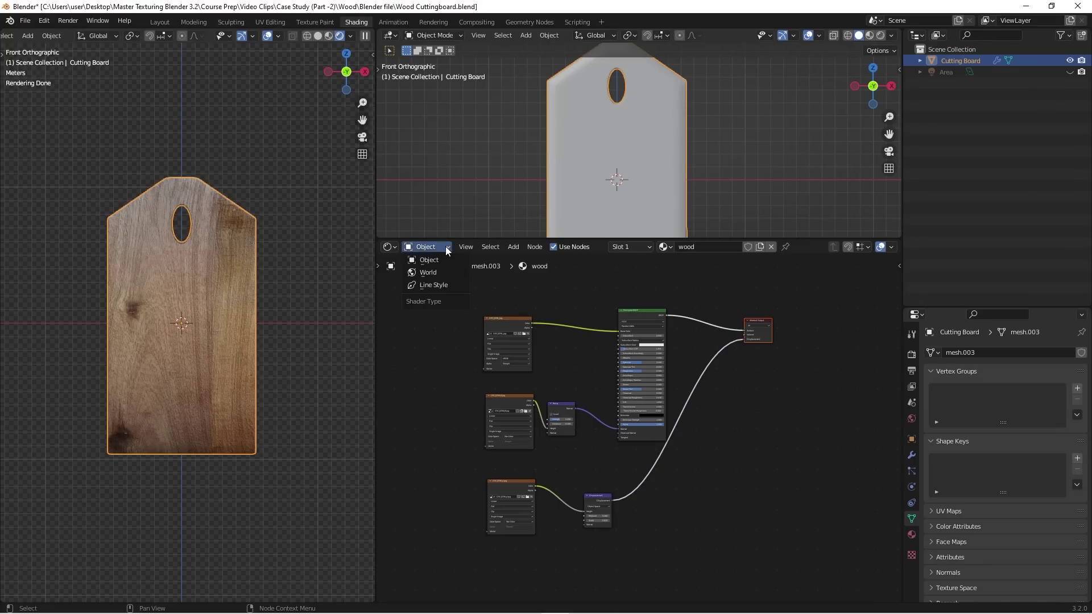
left_click(436, 275)
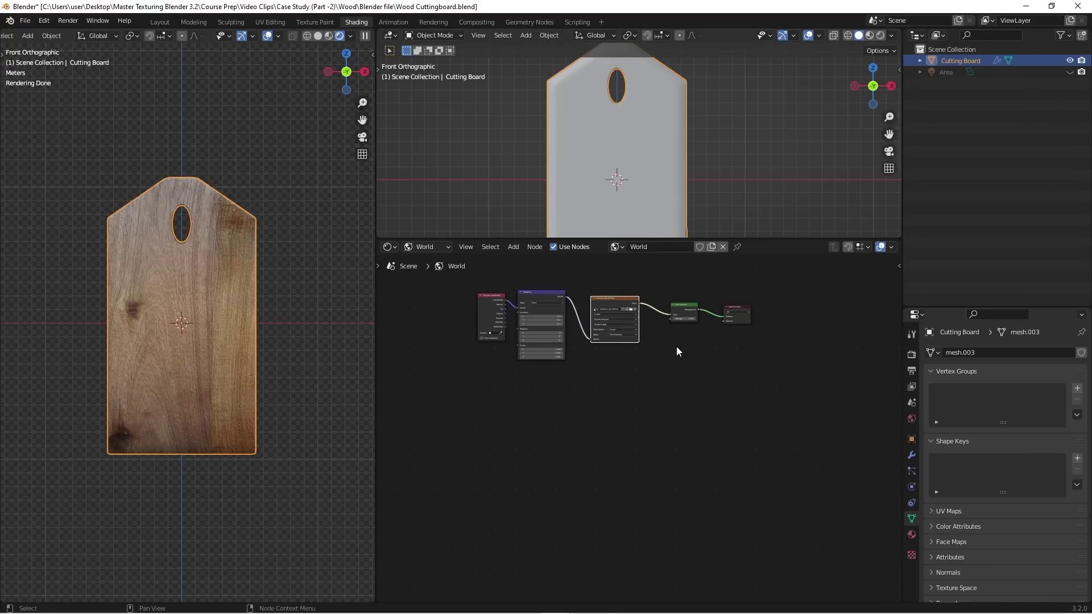
key("Home")
right_click_drag(730, 285, 716, 369, "ctrl")
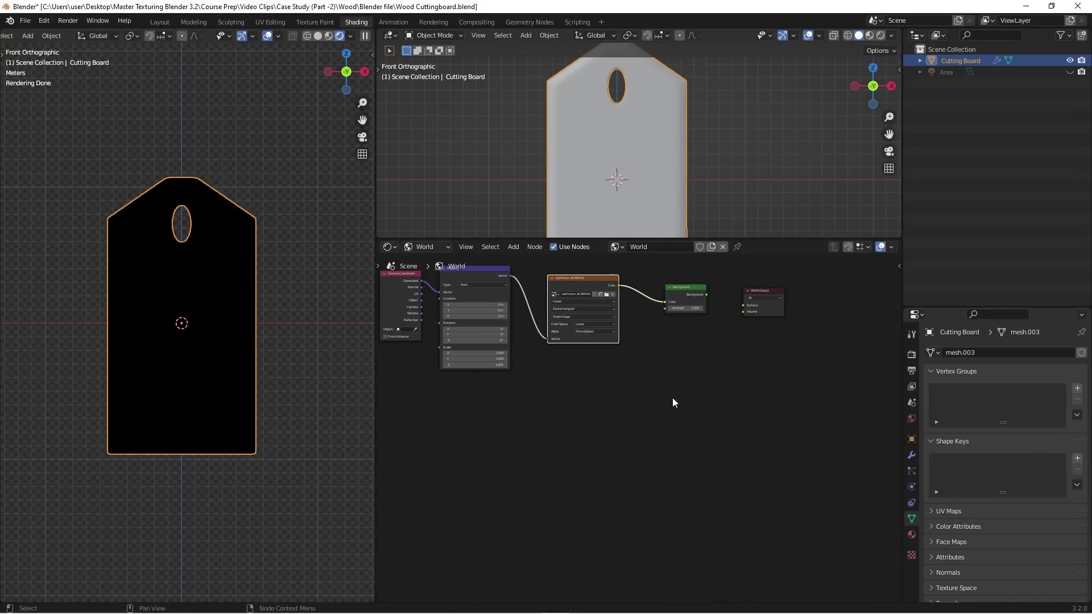
key("Home")
key("Home")
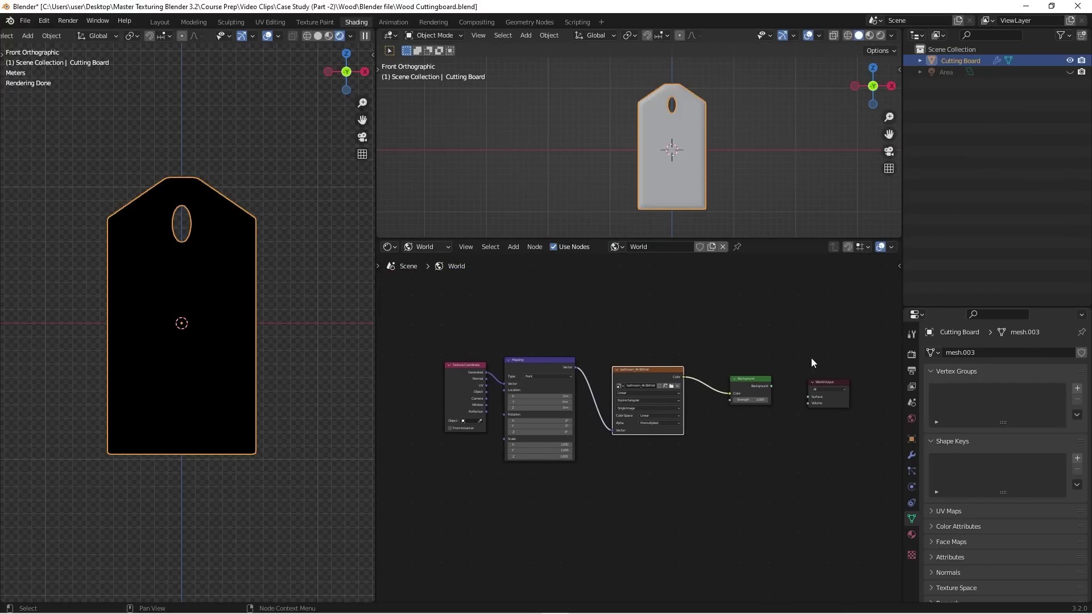
- Unhide the Area light and inspect the wood grain relief it brings out on the board
left_click(1068, 72)
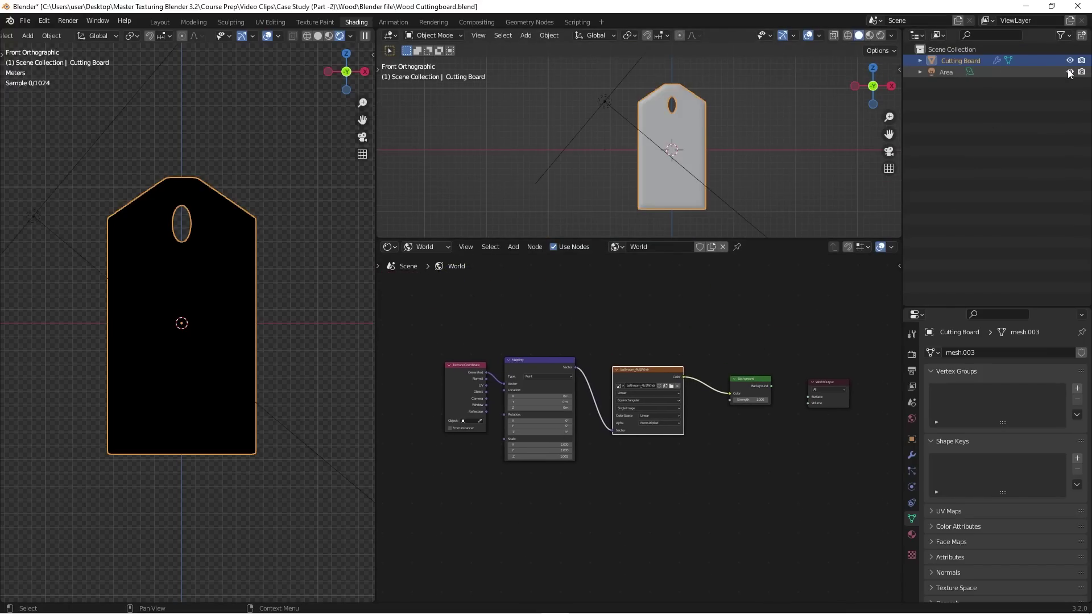
scroll(169, 323, "up", 5)
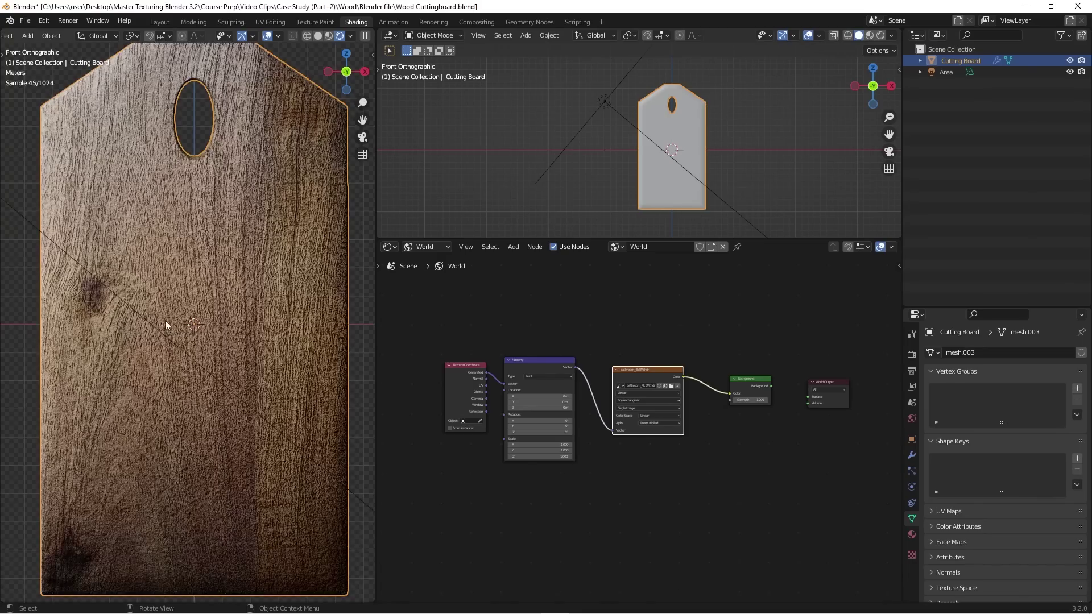
scroll(108, 270, "up", 5)
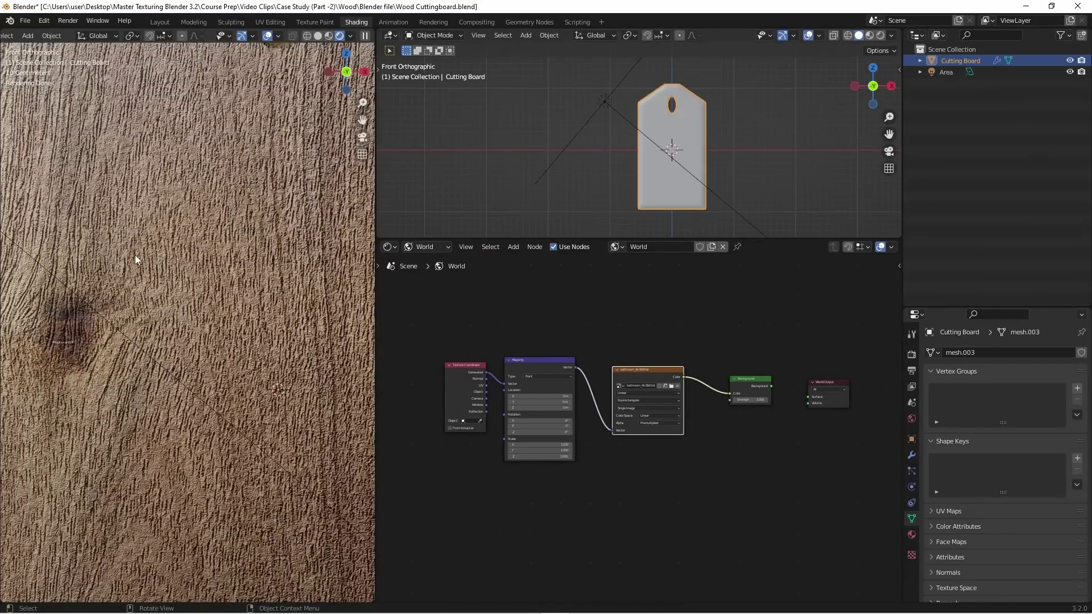
scroll(141, 233, "down", 4)
scroll(111, 169, "down", 3)
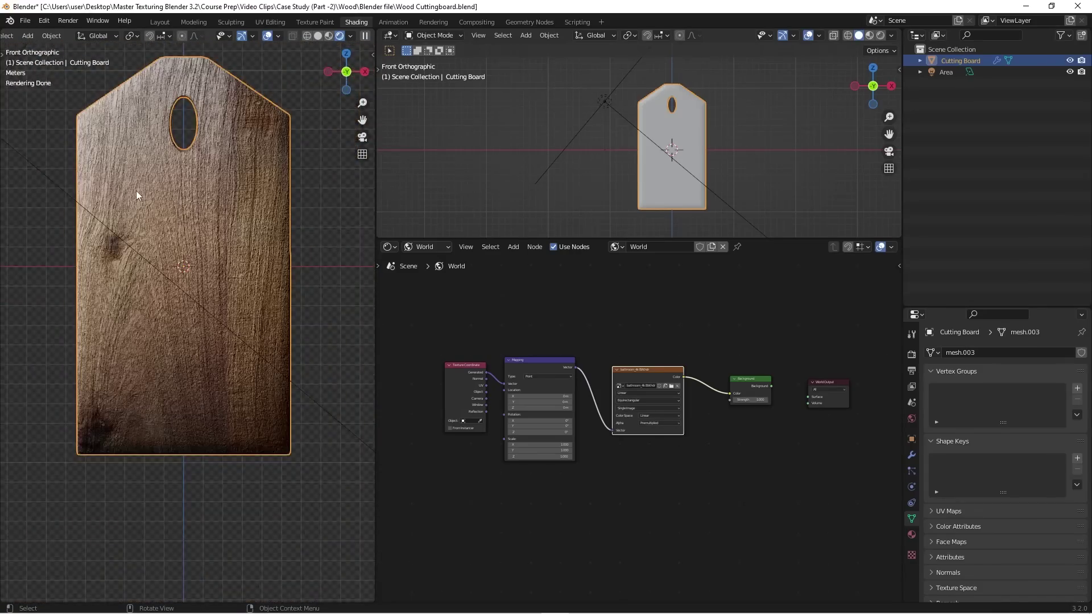
scroll(145, 268, "down", 1)
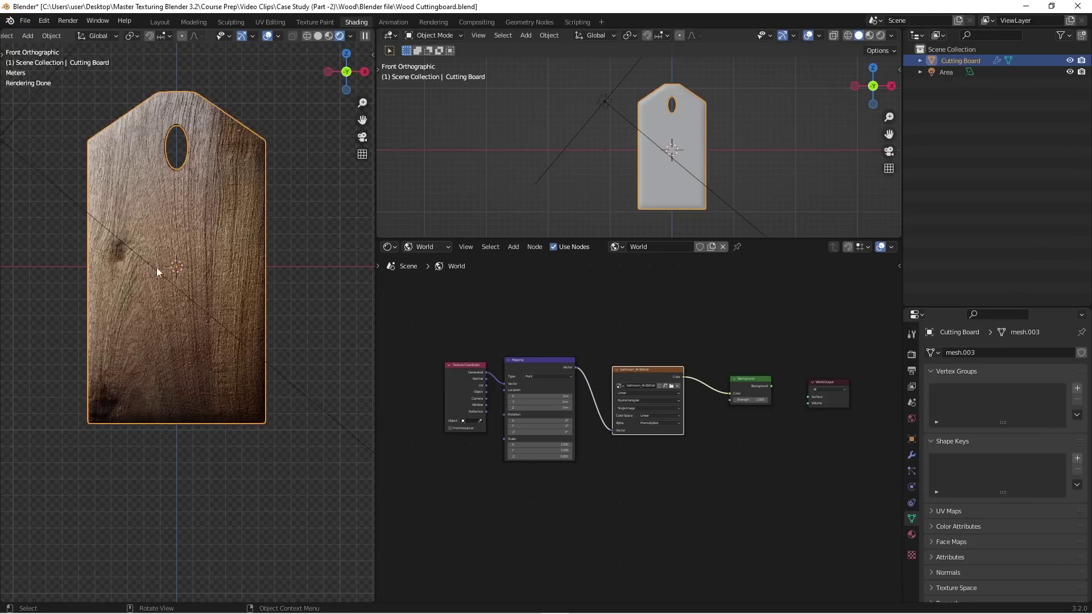
- Move the Area light slightly closer to the board, check the grain close up, and deselect the light
left_click(23, 162)
left_click_drag(34, 162, 65, 177)
scroll(165, 283, "up", 4)
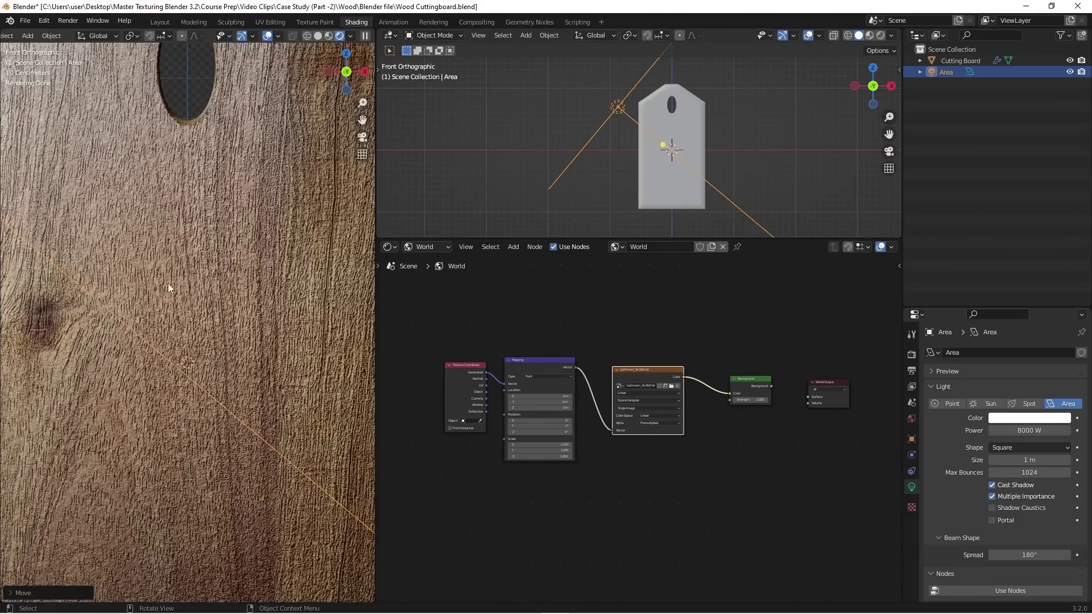
scroll(183, 281, "down", 4)
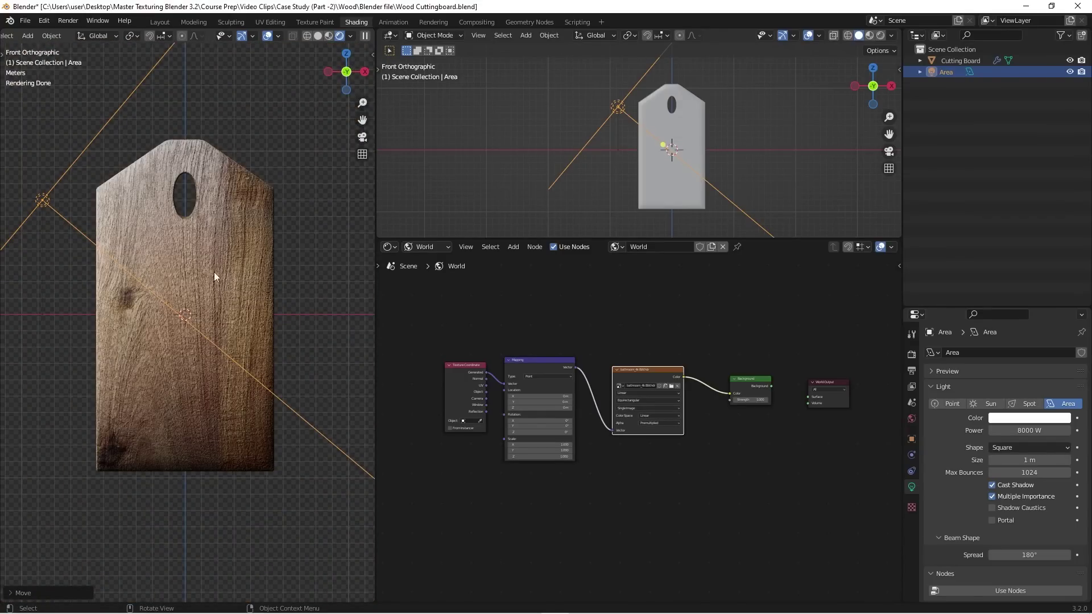
left_click(304, 252)
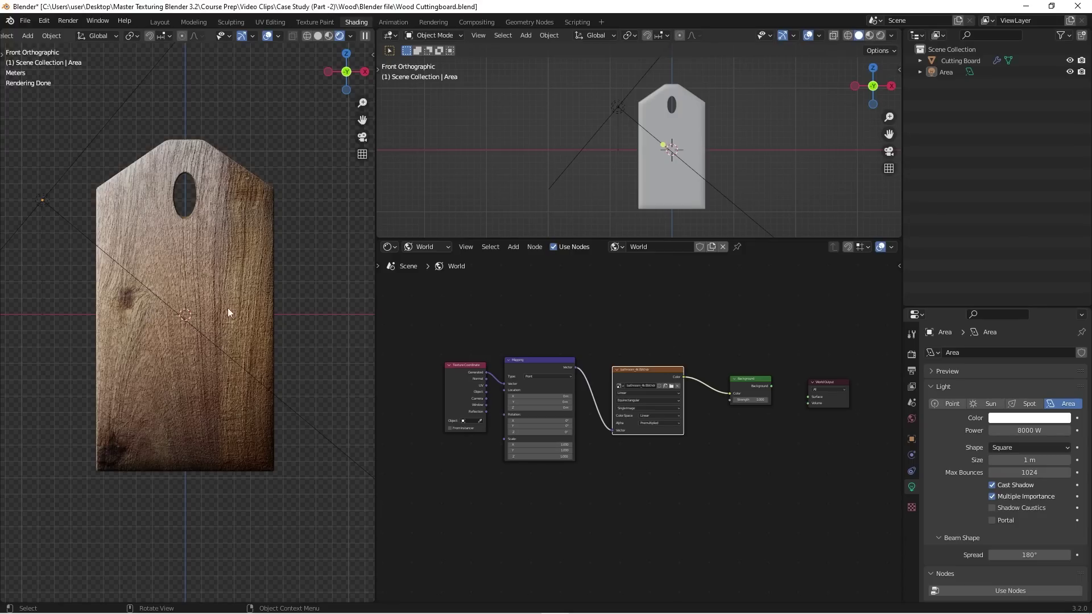
- Return to the Object shader nodes, select the cutting board, and unlink its wood material
left_click(443, 248)
left_click(435, 261)
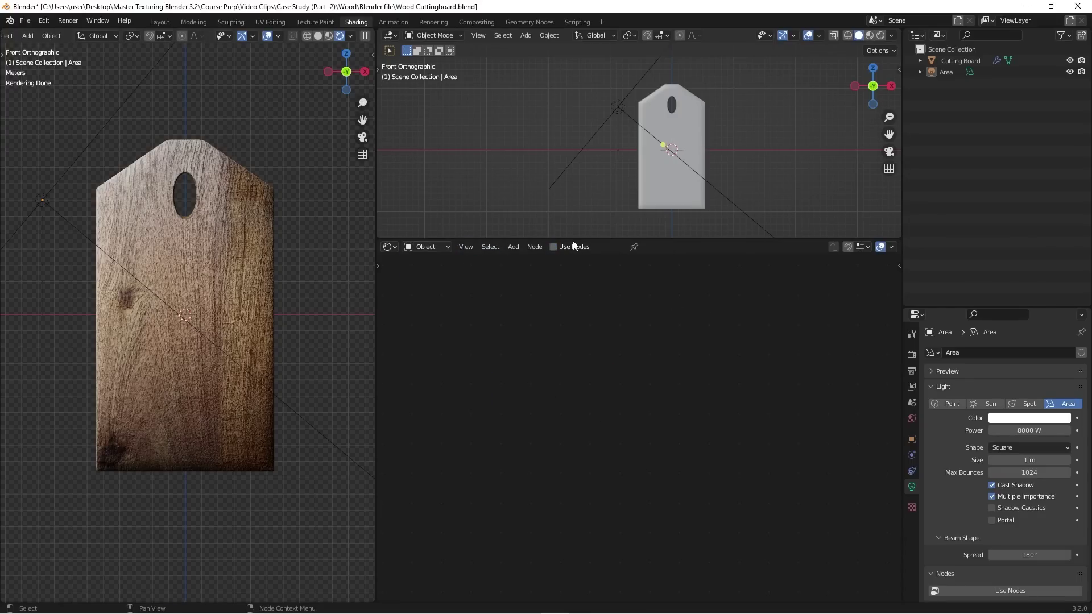
left_click(651, 191)
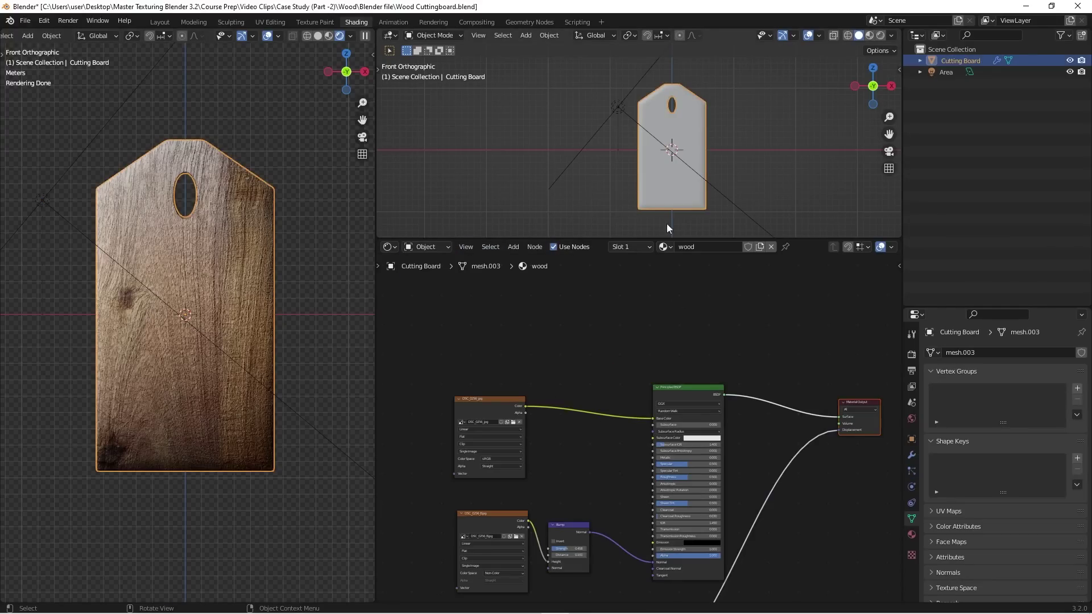
left_click(771, 246)
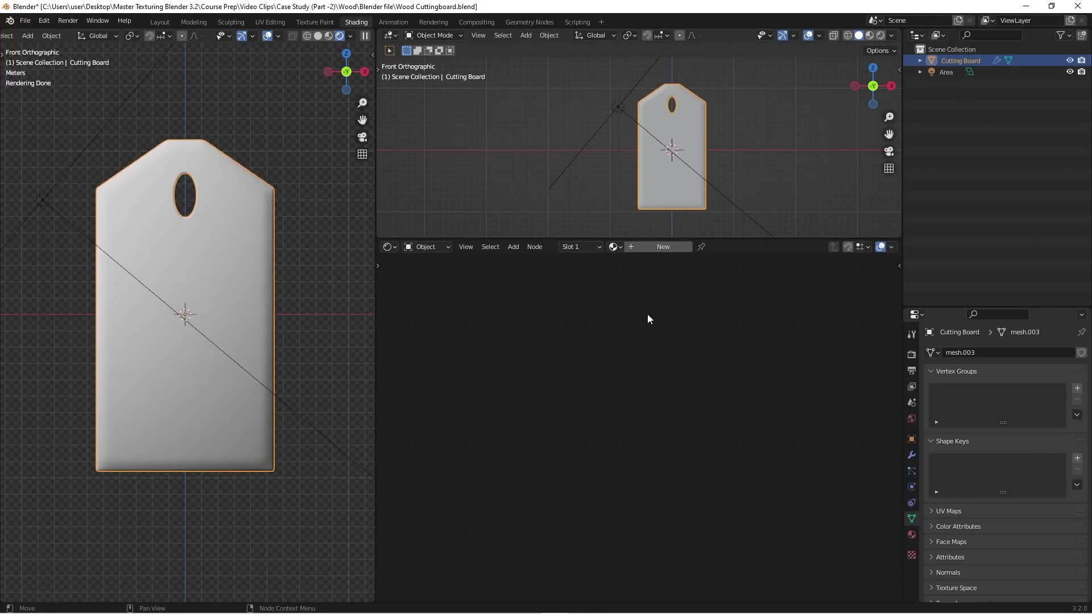
- Create a new material on the cutting board and name it "wood 02"
left_click(655, 247)
double_click(714, 247)
type("wood")
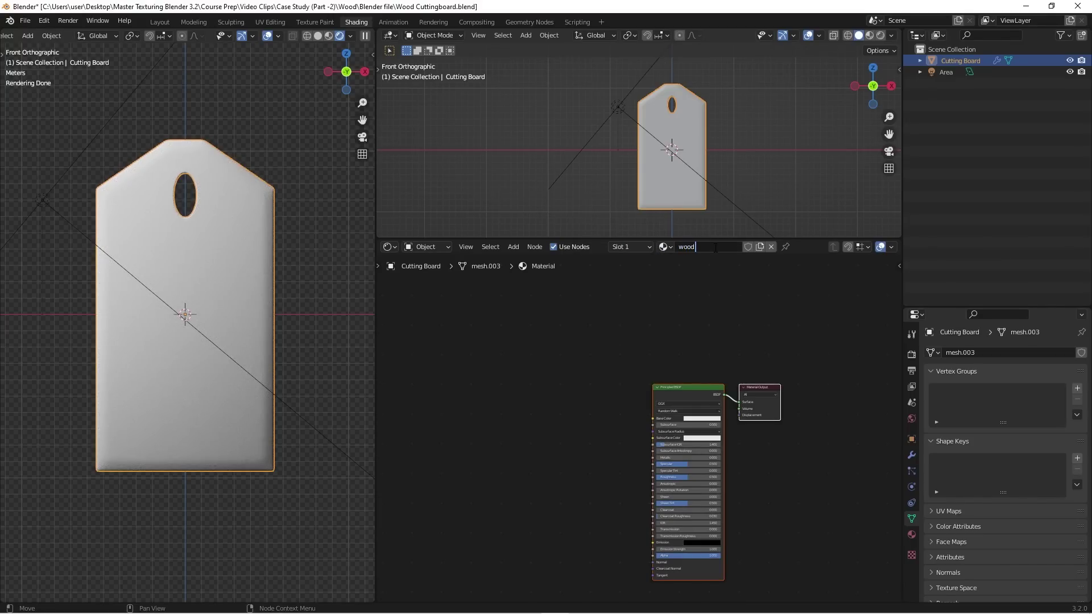
type(" 02")
key("Return")
middle_click_drag(647, 347, 656, 308)
scroll(656, 309, "up", 1)
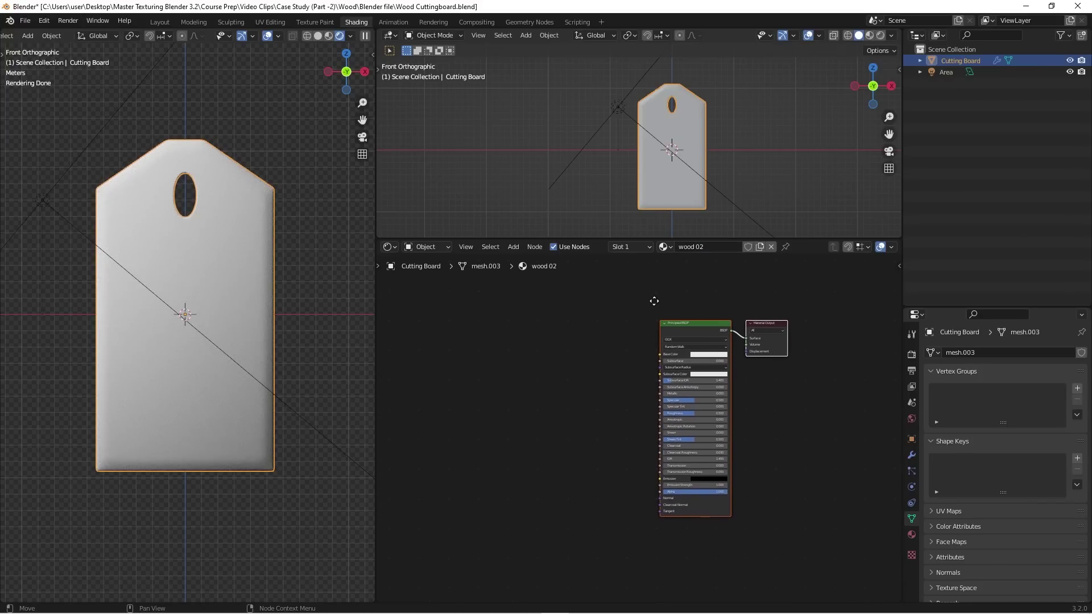
left_click(597, 344)
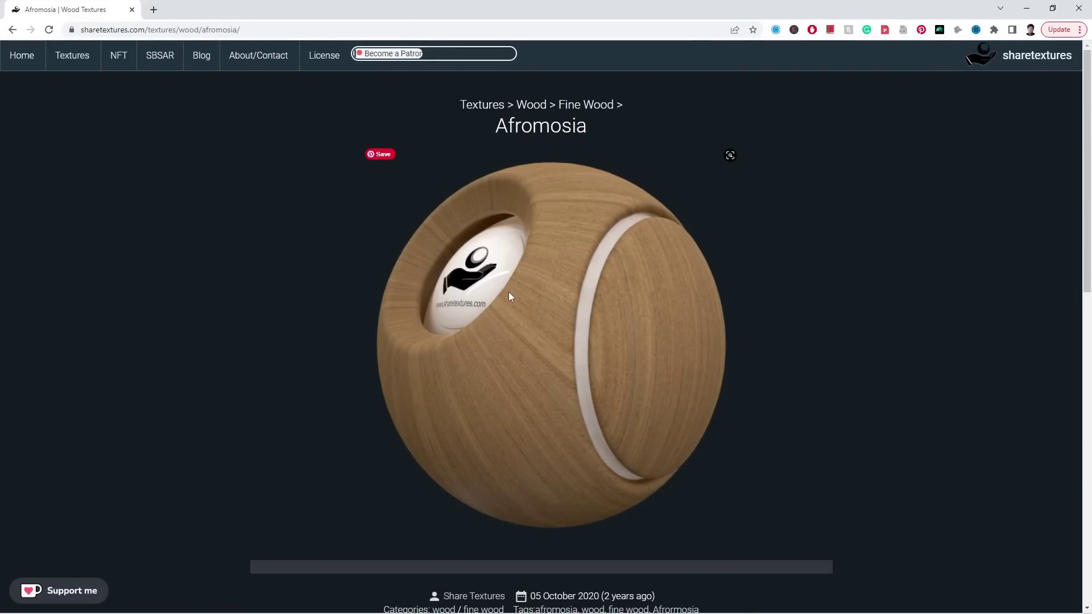
- Download the 4K-Afromosia texture set from the Afromosia wood page
scroll(508, 293, "down", 4)
scroll(602, 340, "up", 4)
scroll(519, 396, "down", 5)
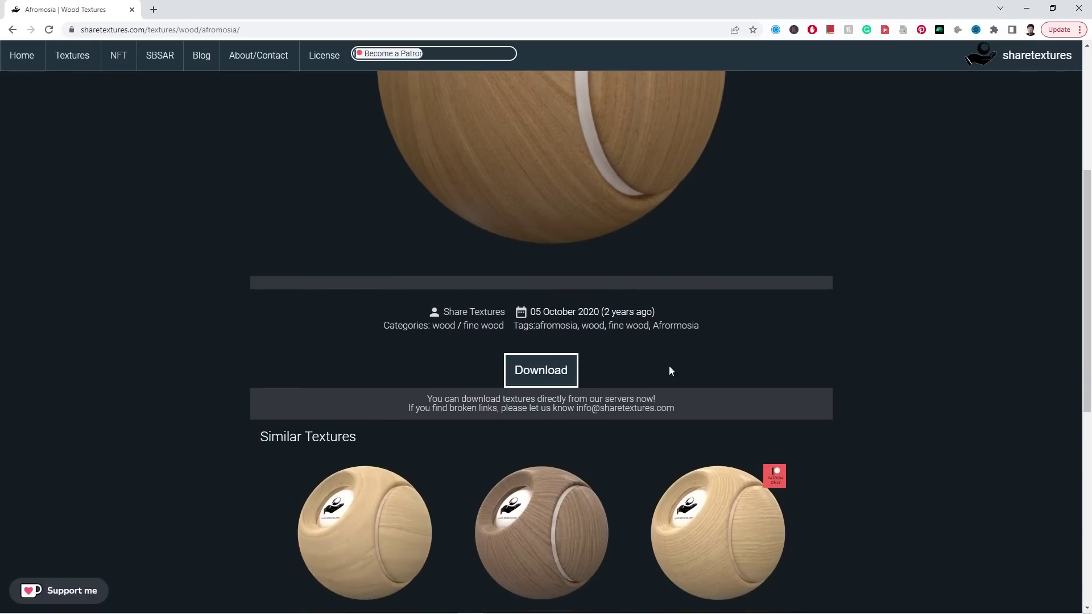
scroll(316, 222, "down", 2)
mouse_move(532, 267)
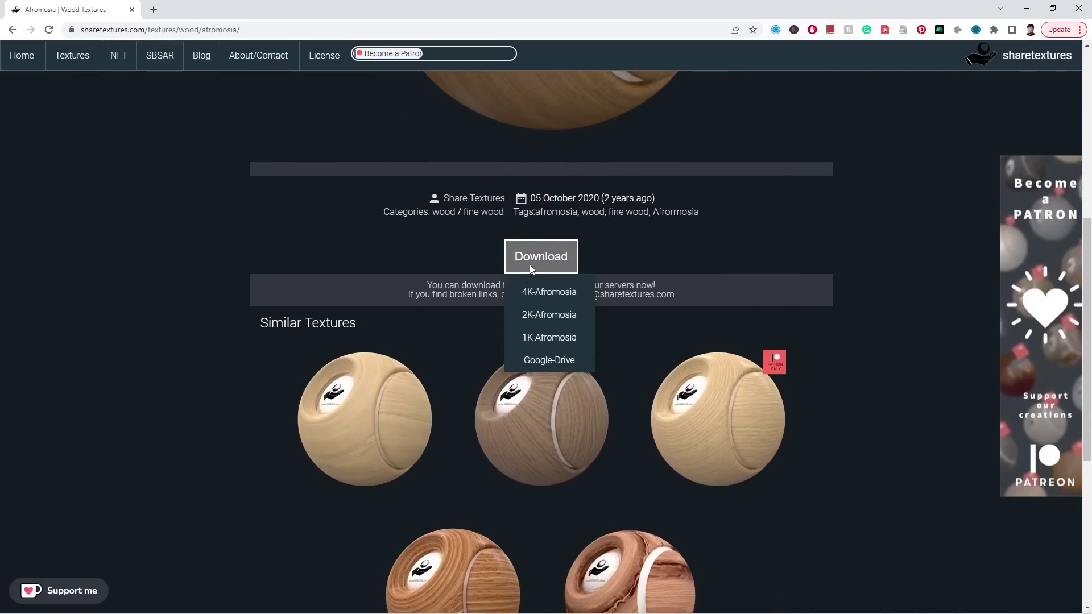
left_click(560, 294)
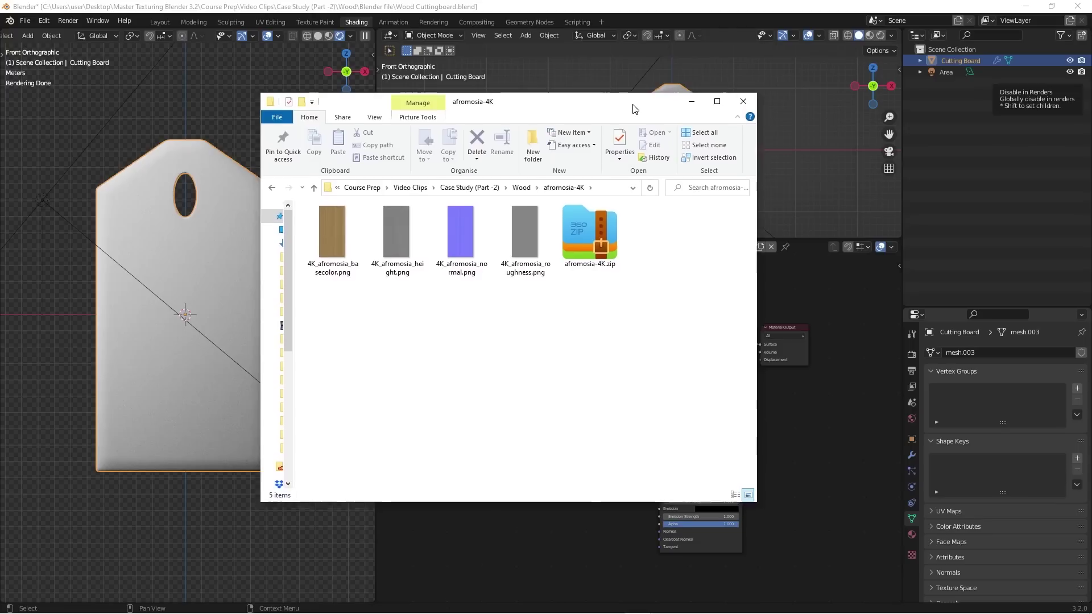
- Try bringing 4K_afromosia_basecolor.png from the afromosia-4K folder into the wood 02 node tree, then undo adding the image node
left_click_drag(634, 109, 626, 106)
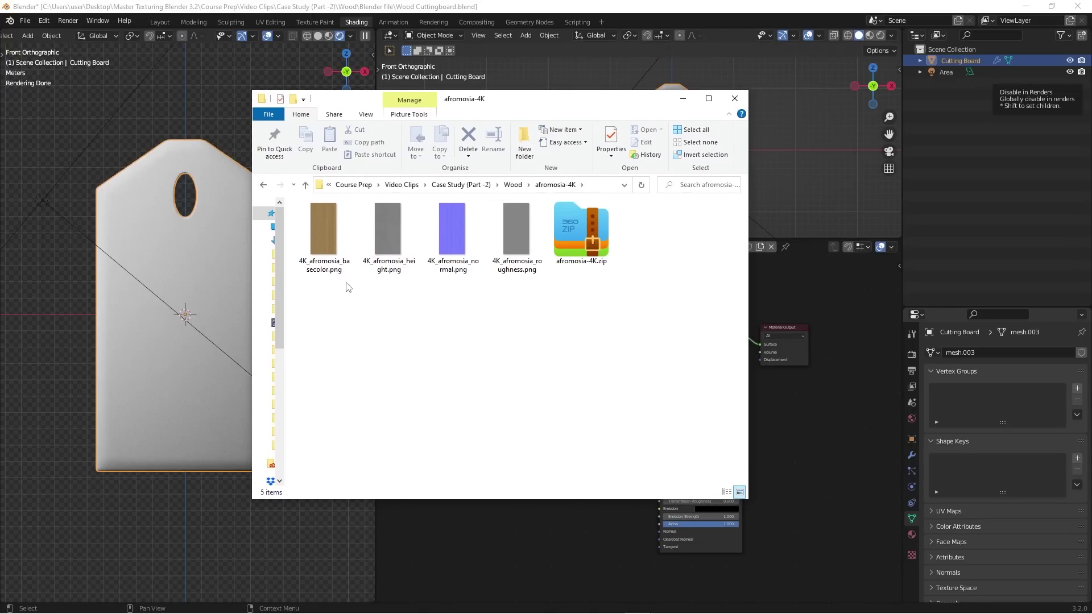
left_click_drag(309, 293, 500, 256)
left_click(509, 309)
left_click_drag(590, 105, 367, 89)
left_click_drag(98, 226, 609, 410)
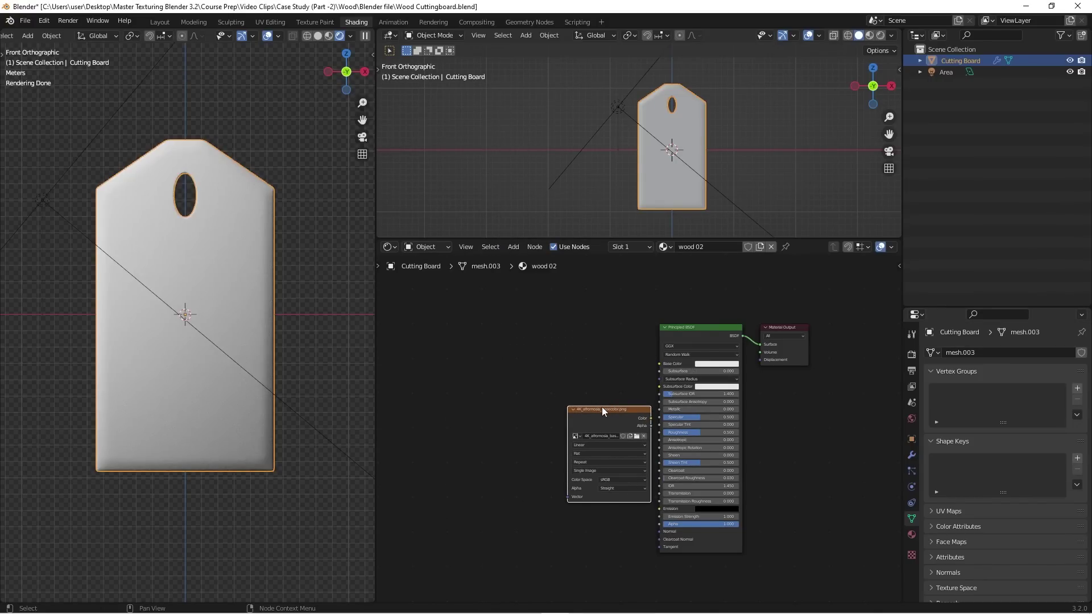
left_click_drag(601, 407, 551, 377)
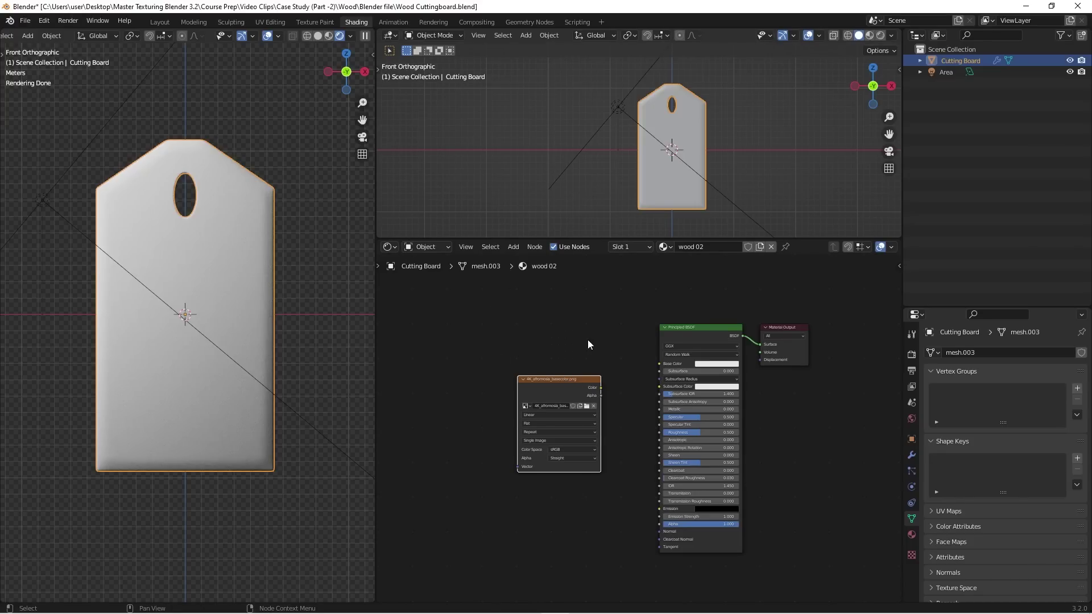
key("ctrl+z")
key("ctrl+z")
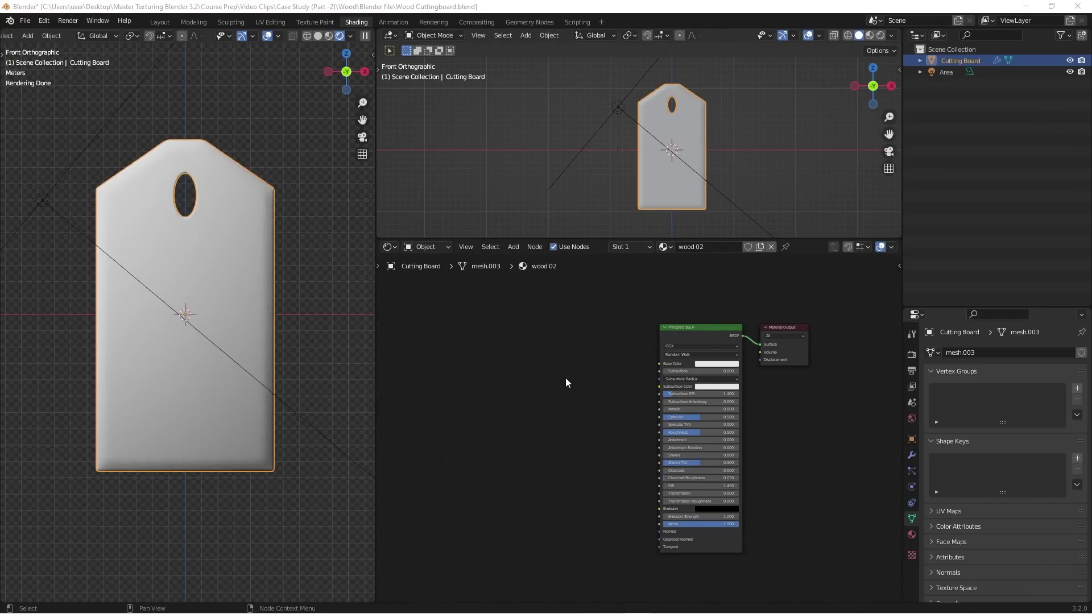
- Run Principled Texture Setup on the Principled BSDF with the afromosia basecolor, height, normal and roughness images
left_click(698, 329)
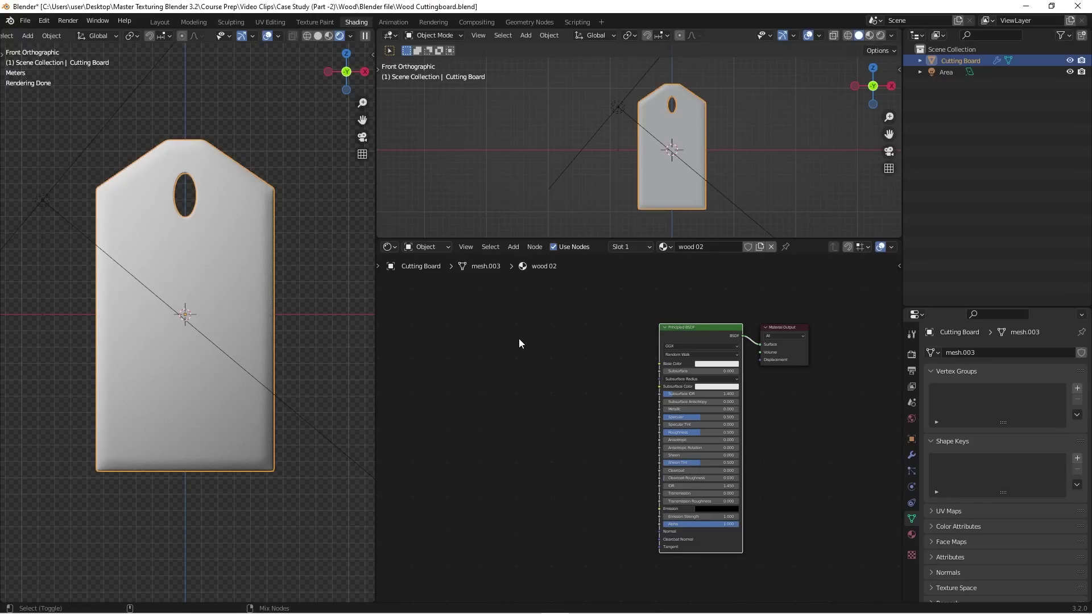
key("ctrl+shift+t")
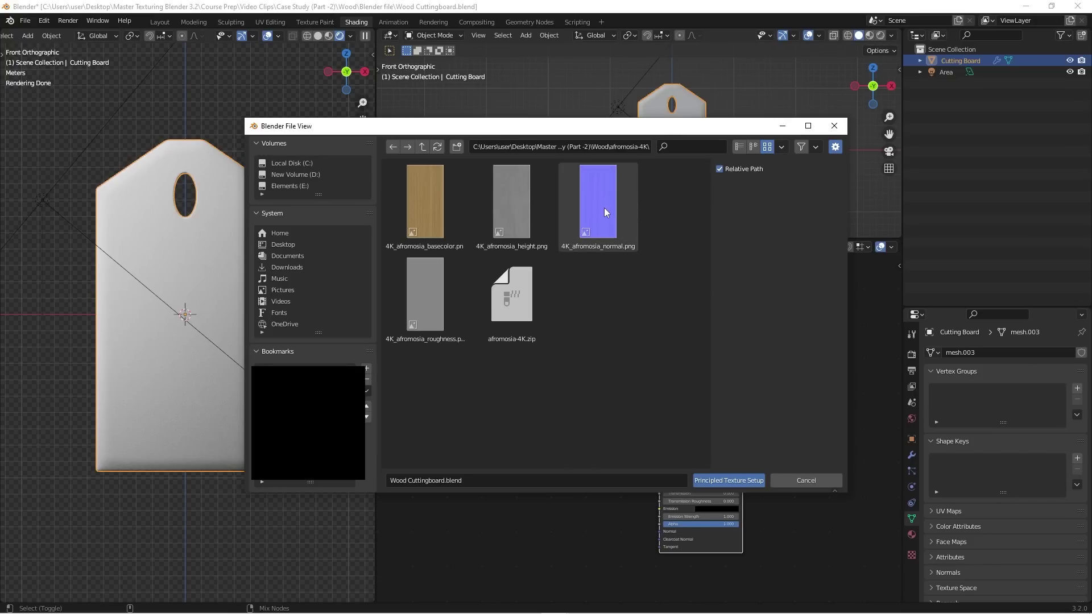
left_click(560, 216)
left_click(501, 213, "ctrl")
left_click(432, 227, "ctrl")
left_click(434, 302, "ctrl")
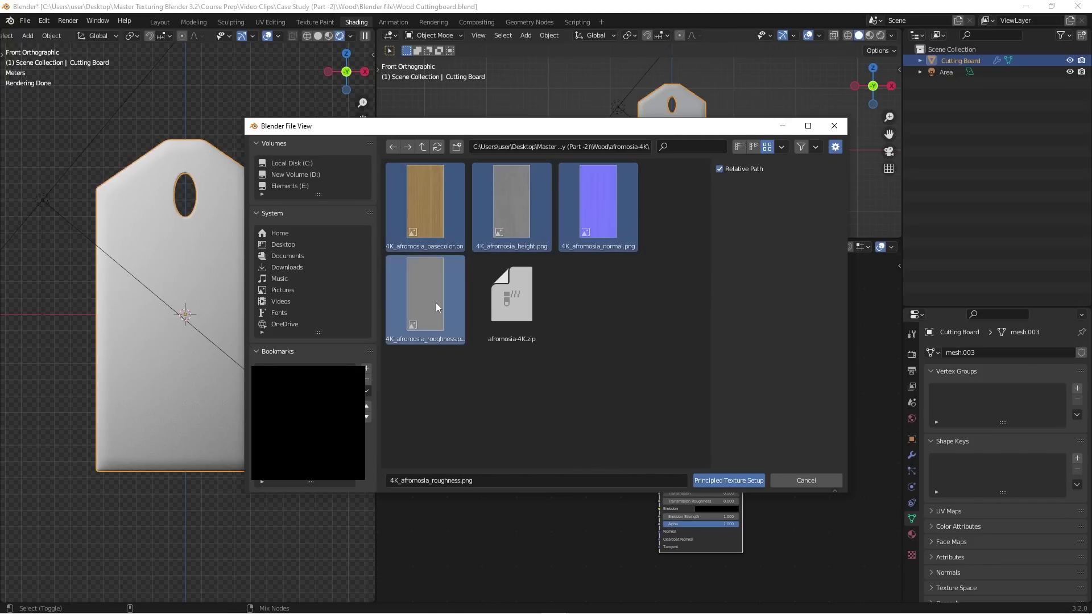
left_click(729, 480)
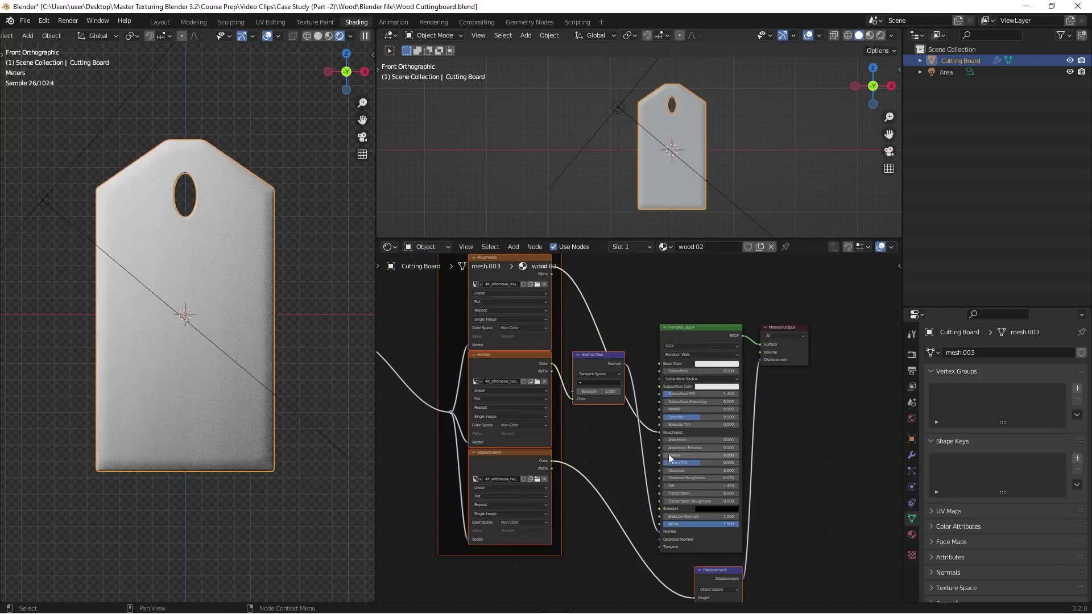
- Spread out the Principled BSDF, Material Output and Displacement nodes to make the wood 02 node tree readable
scroll(671, 444, "down", 2)
scroll(633, 364, "up", 1)
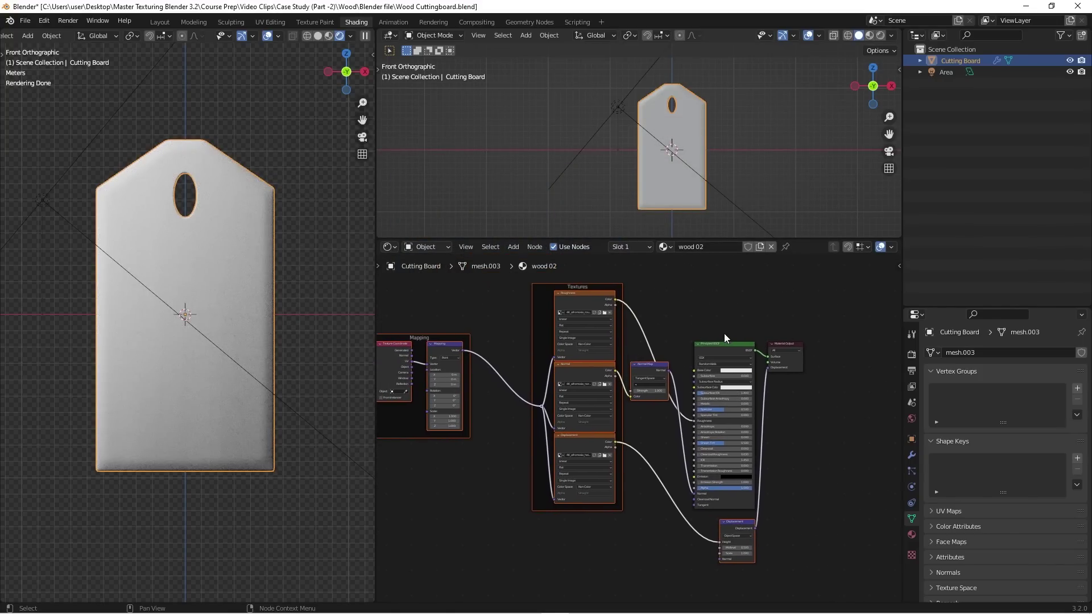
left_click_drag(725, 343, 725, 272)
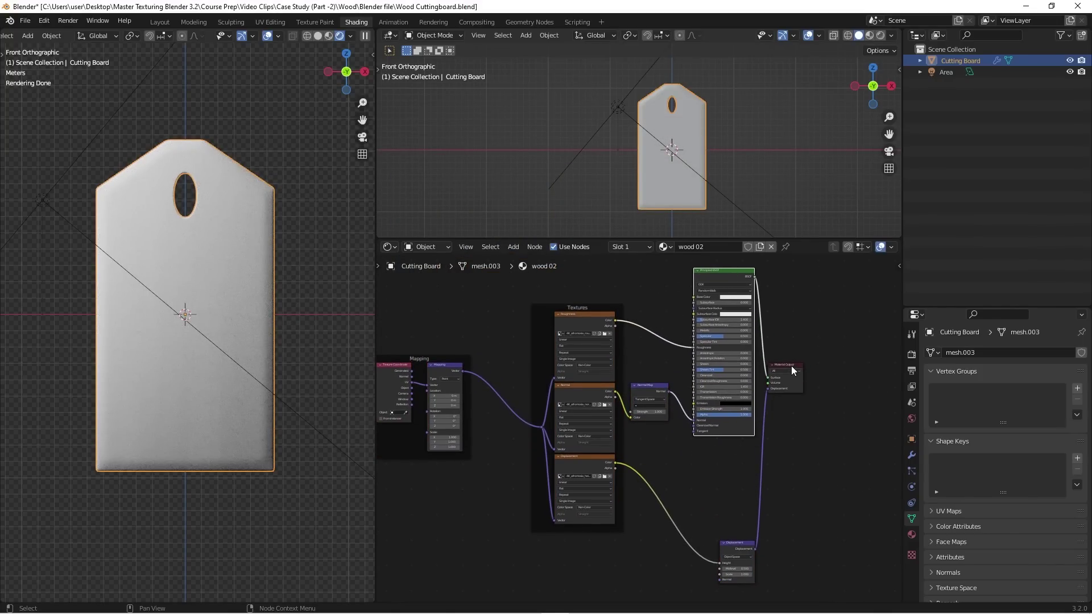
left_click_drag(790, 366, 863, 373)
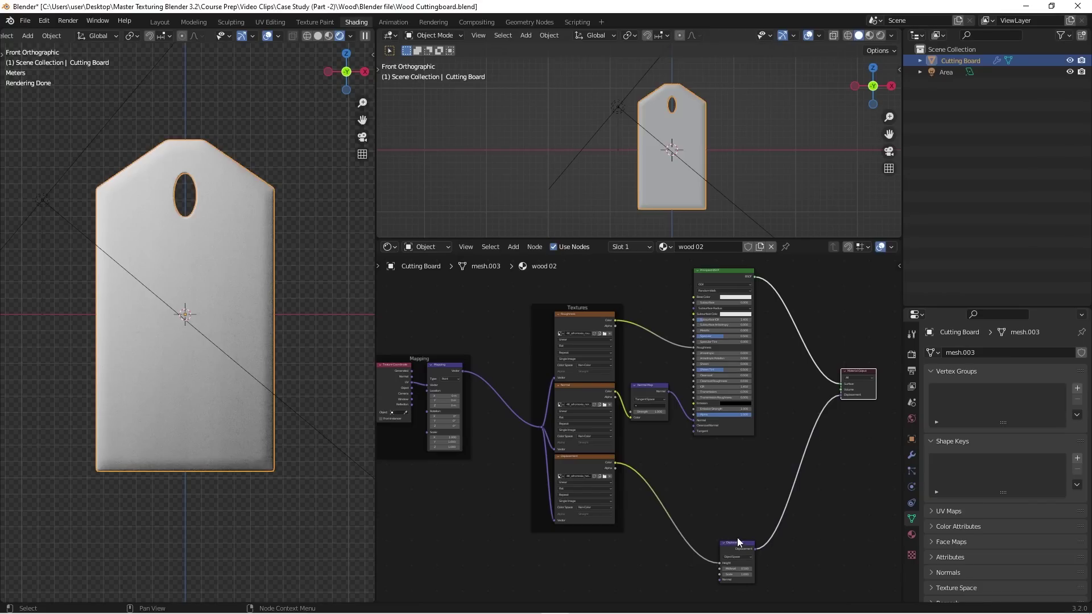
left_click_drag(737, 541, 727, 496)
scroll(649, 456, "up", 2)
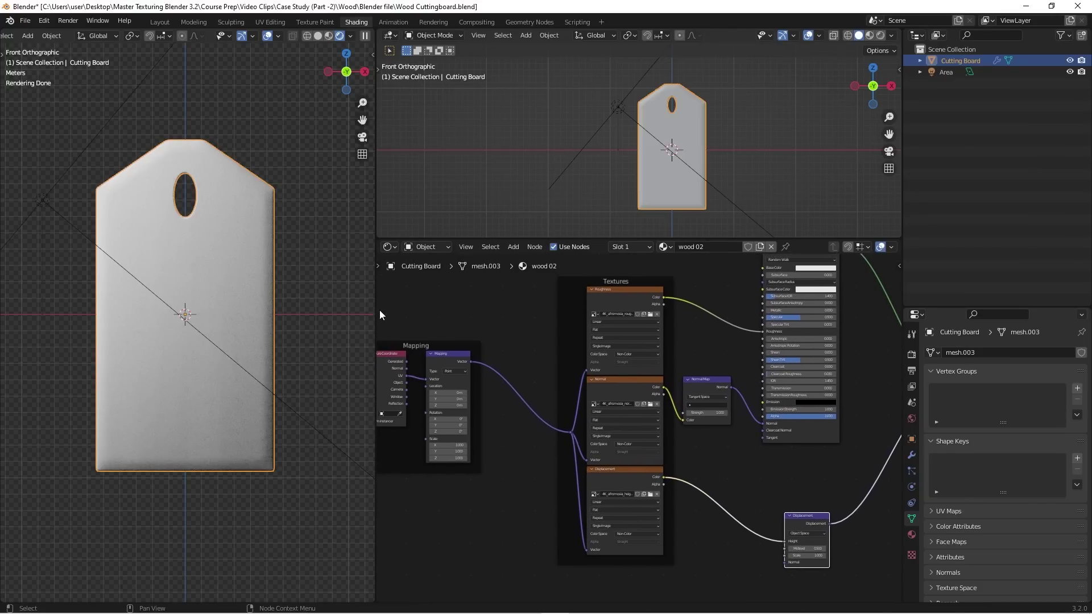
- Maximize the node editor and examine how the mapping, roughness, normal and displacement textures are connected
scroll(443, 349, "down", 2)
middle_click_drag(482, 376, 527, 390)
scroll(601, 318, "up", 3)
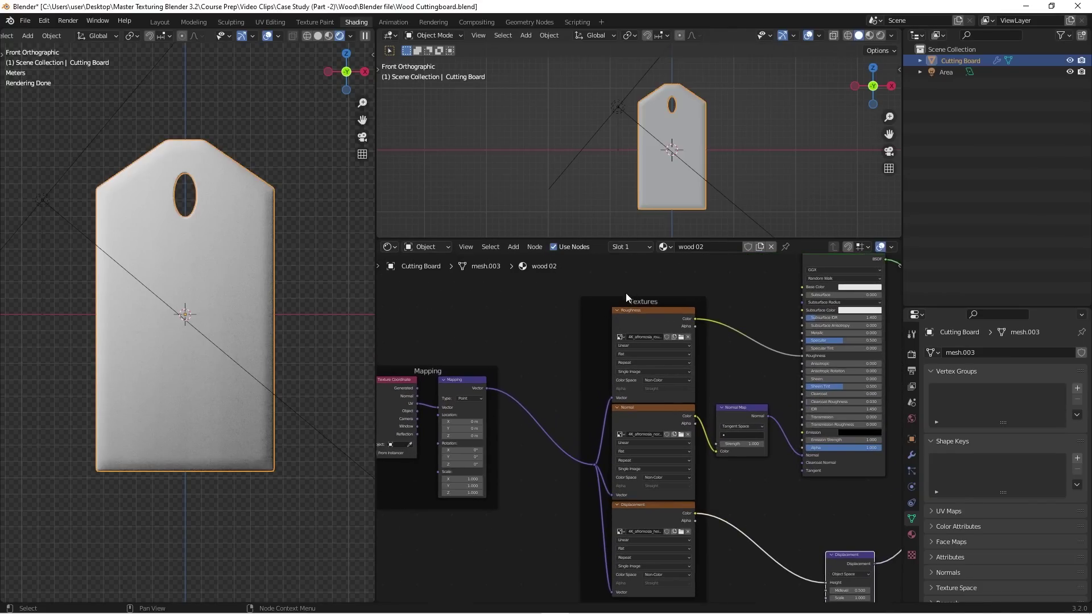
middle_click_drag(603, 397, 600, 366)
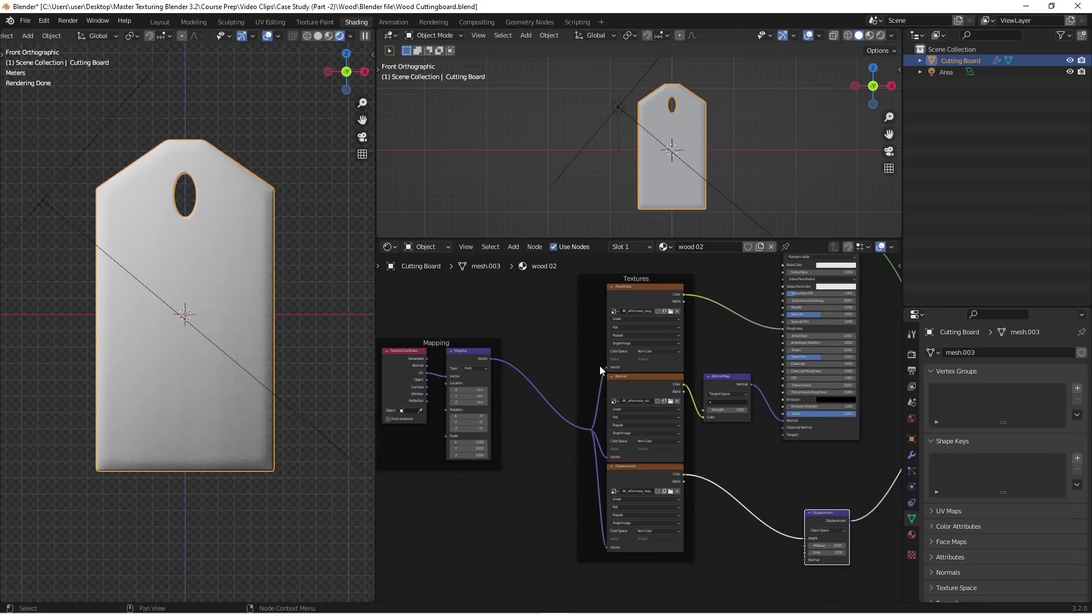
key("ctrl+space")
scroll(598, 374, "down", 2)
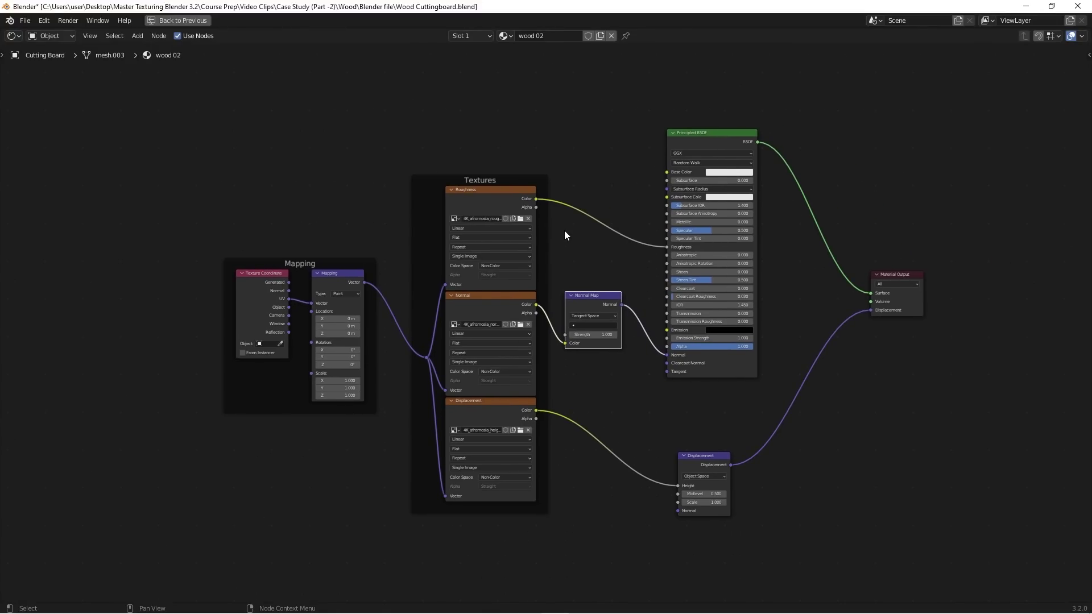
key("ctrl")
middle_click_drag(585, 251, 560, 250, "ctrl")
scroll(703, 259, "down", 2)
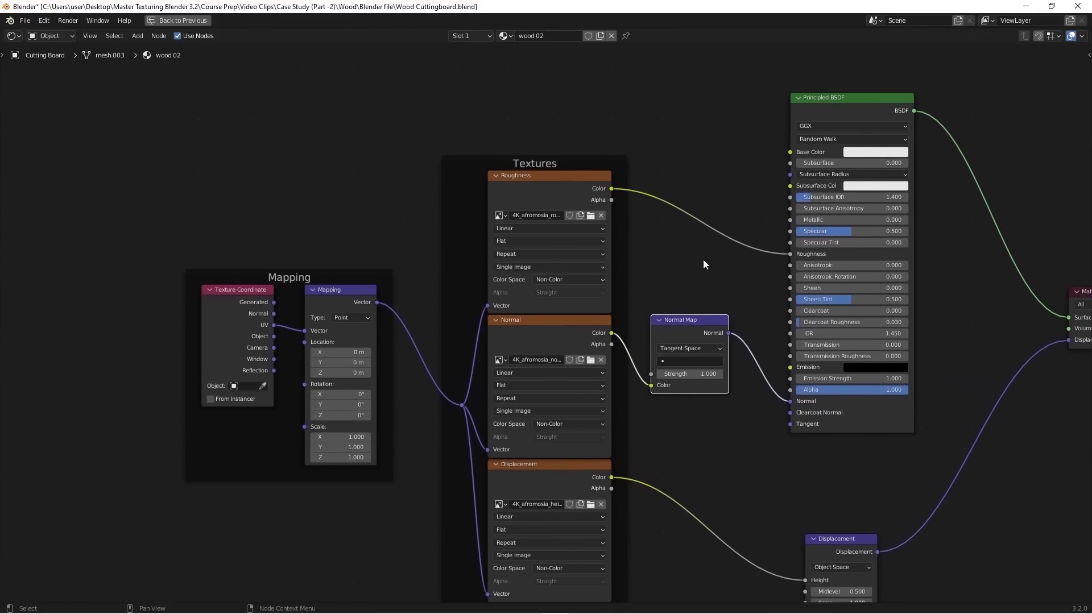
- Duplicate the Roughness texture node, place the copy above the original, and unlink its image
left_click(515, 207)
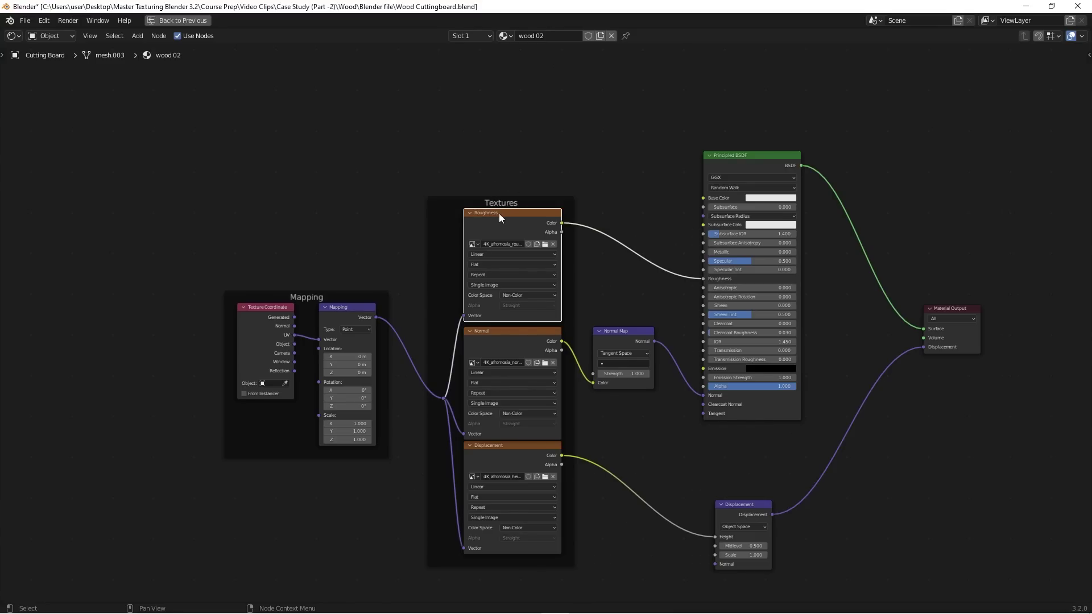
key("shift+d")
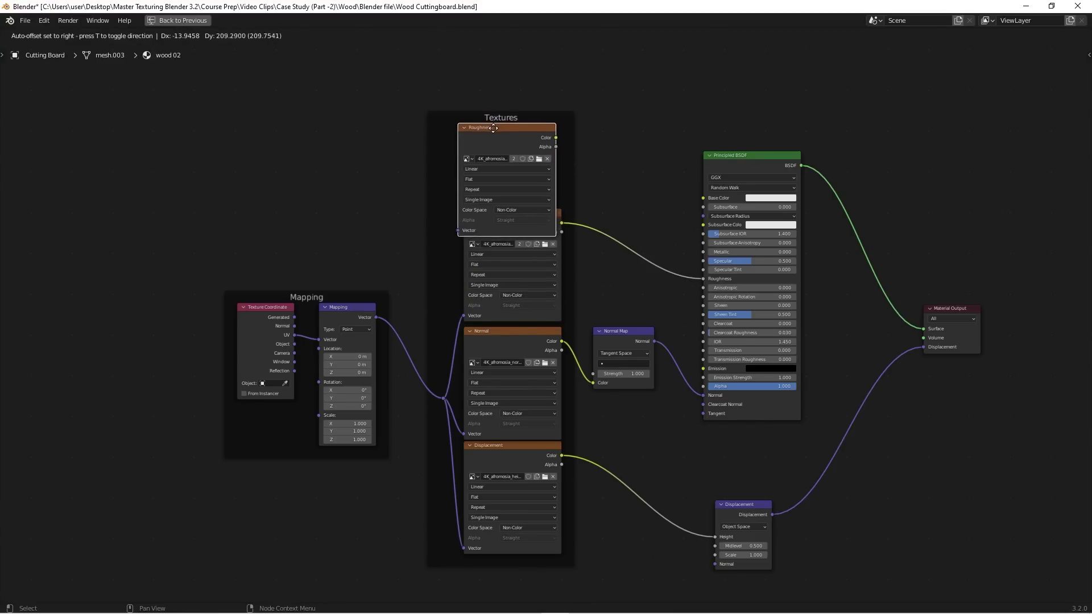
left_click(496, 87)
scroll(497, 87, "up", 3)
left_click(641, 170)
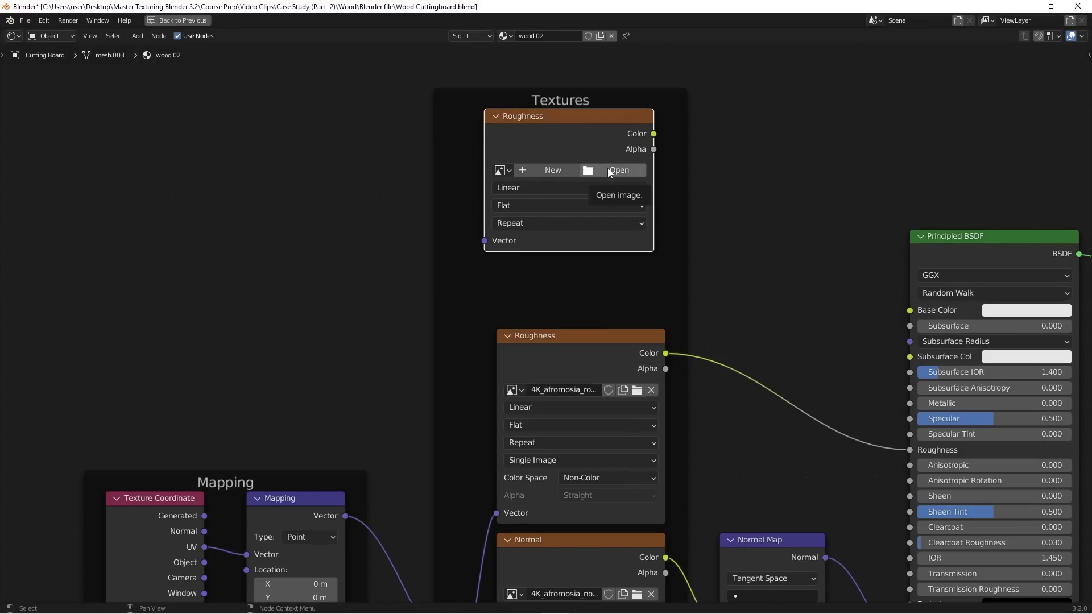
- Load 4K_afromosia_basecolor.png from the afromosia-4K folder into the duplicated texture node
left_click(608, 170)
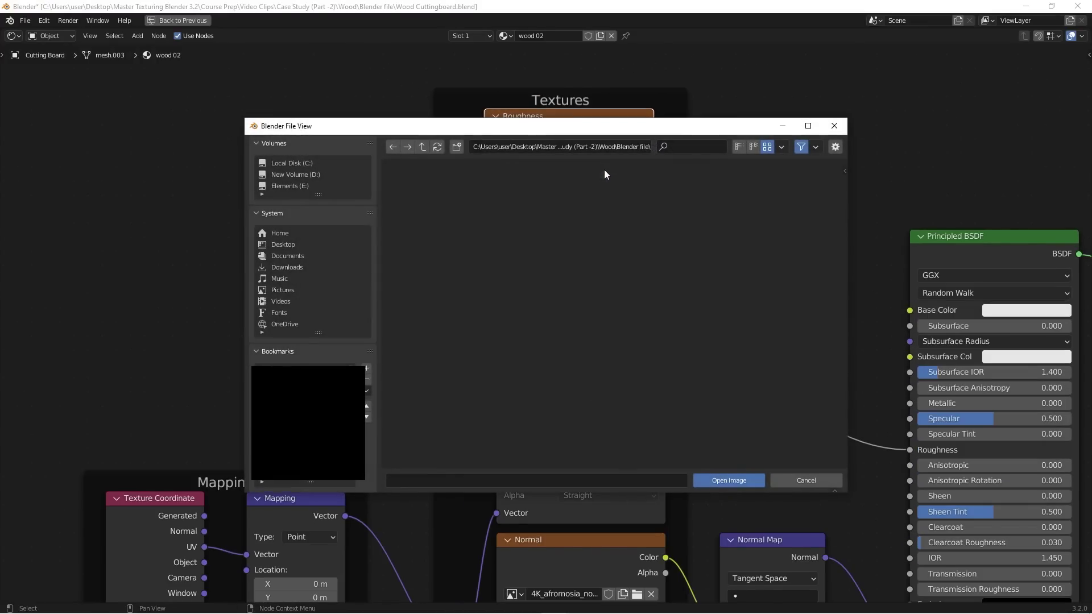
left_click(422, 145)
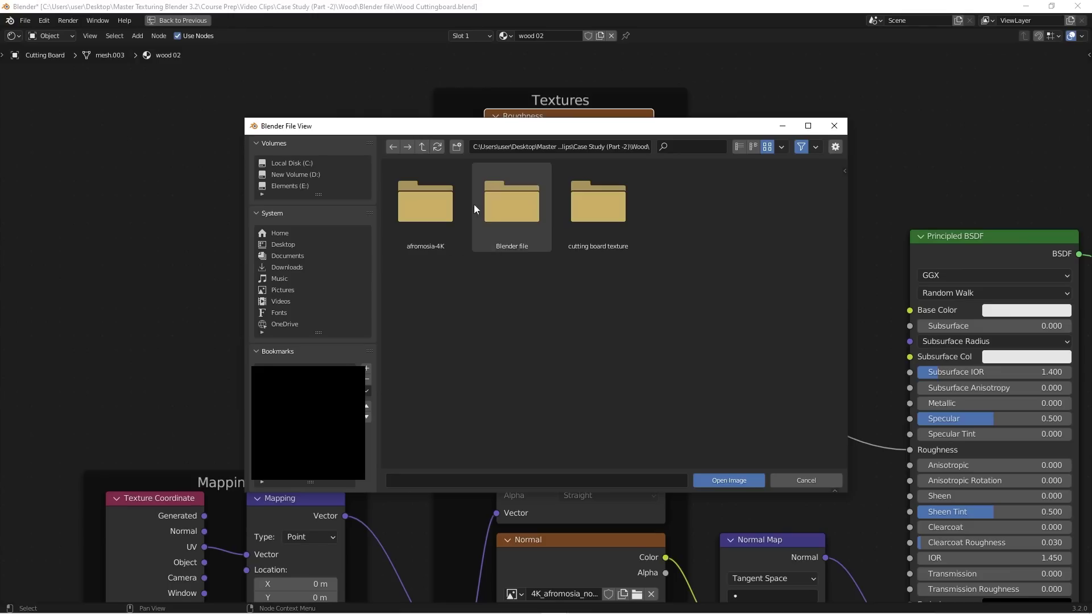
double_click(423, 217)
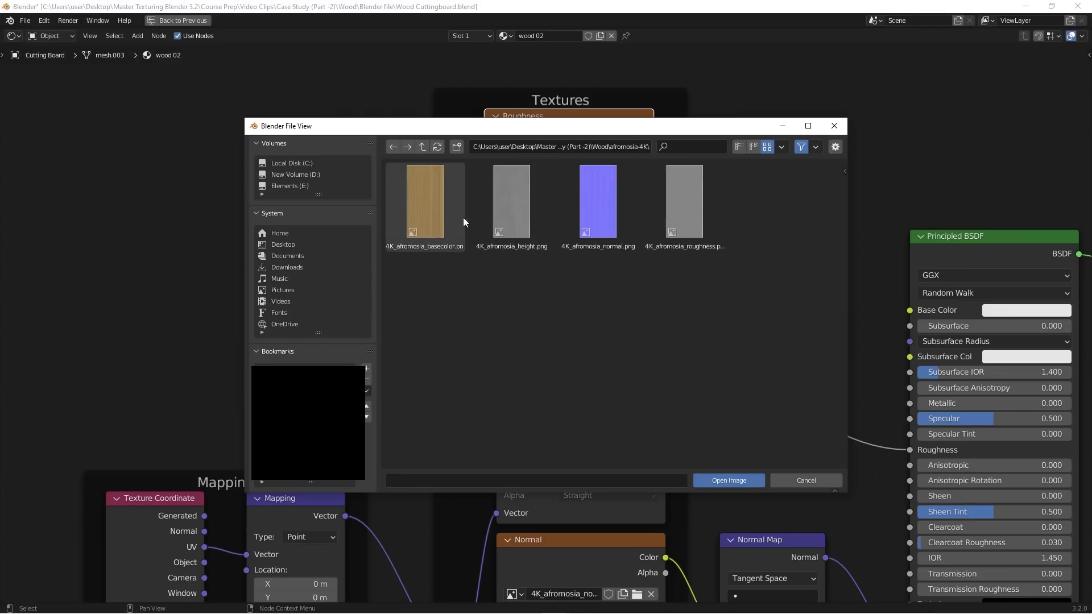
double_click(423, 200)
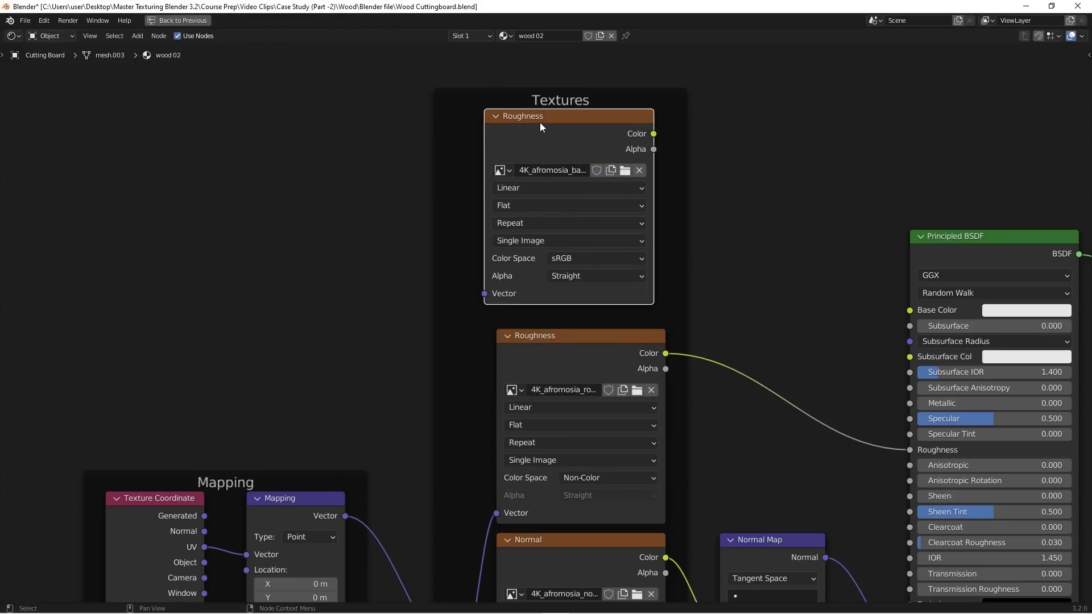
- Rename the duplicated texture node "color", connect its Color output to the Principled BSDF's Base Color, and align it in the Textures frame
right_click(532, 116)
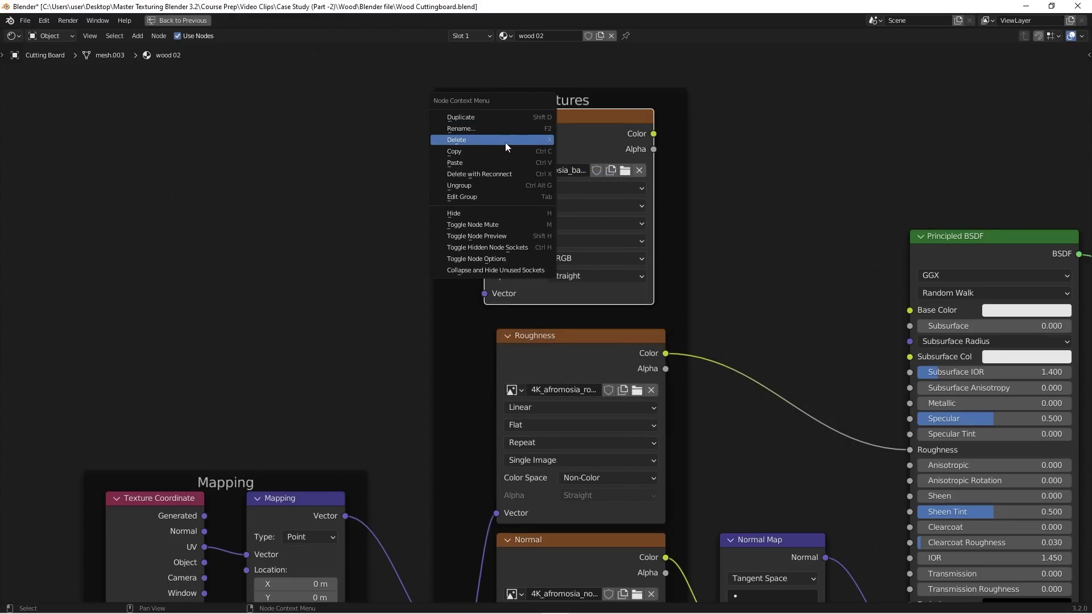
left_click(489, 131)
type("color")
key("Return")
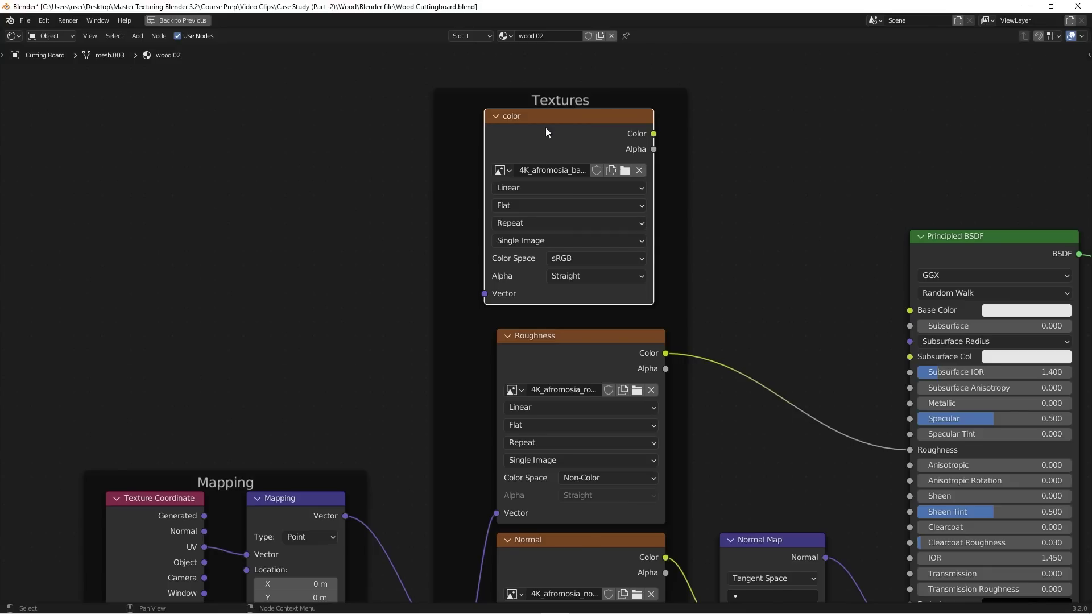
left_click_drag(654, 134, 911, 311)
scroll(568, 421, "down", 3)
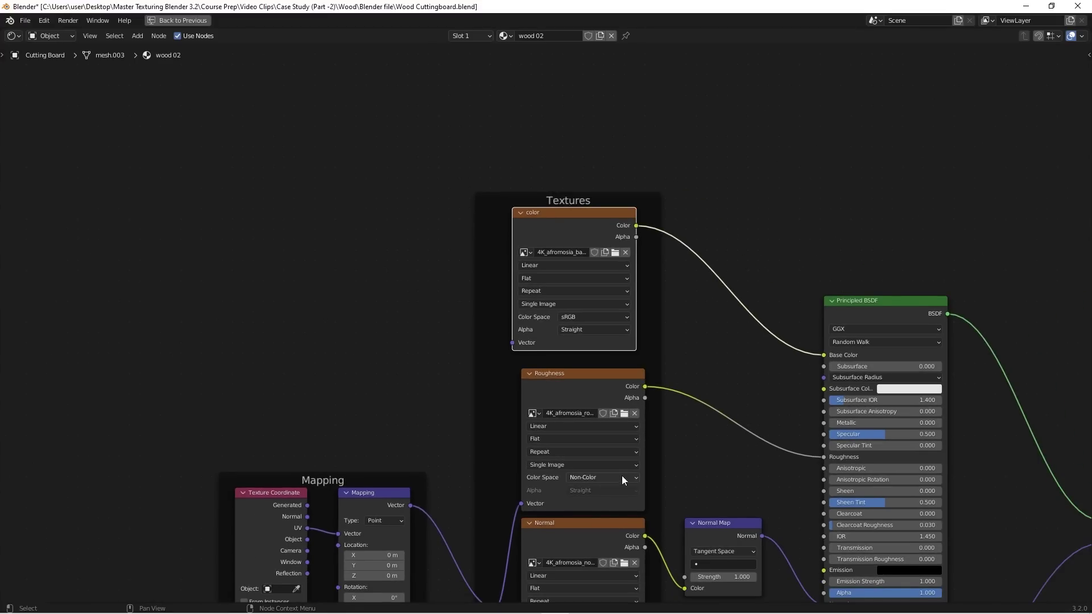
left_click_drag(551, 124, 566, 125)
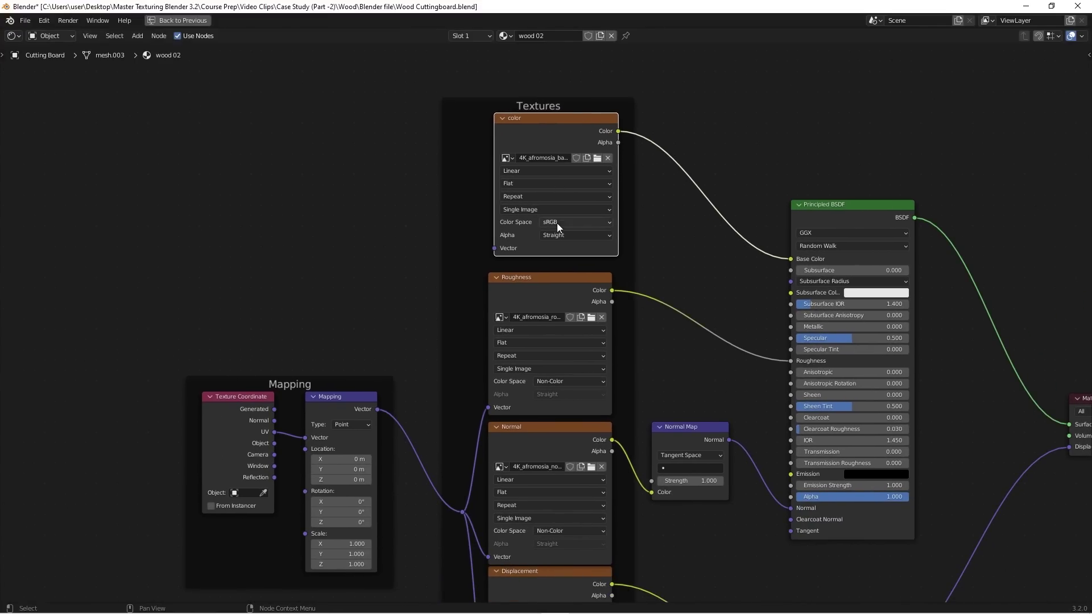
- Review the node tree, restore the full workspace layout, and inspect the wood texture on the board's front and side
scroll(554, 222, "up", 2)
middle_click_drag(635, 449, 534, 376)
scroll(565, 350, "down", 2)
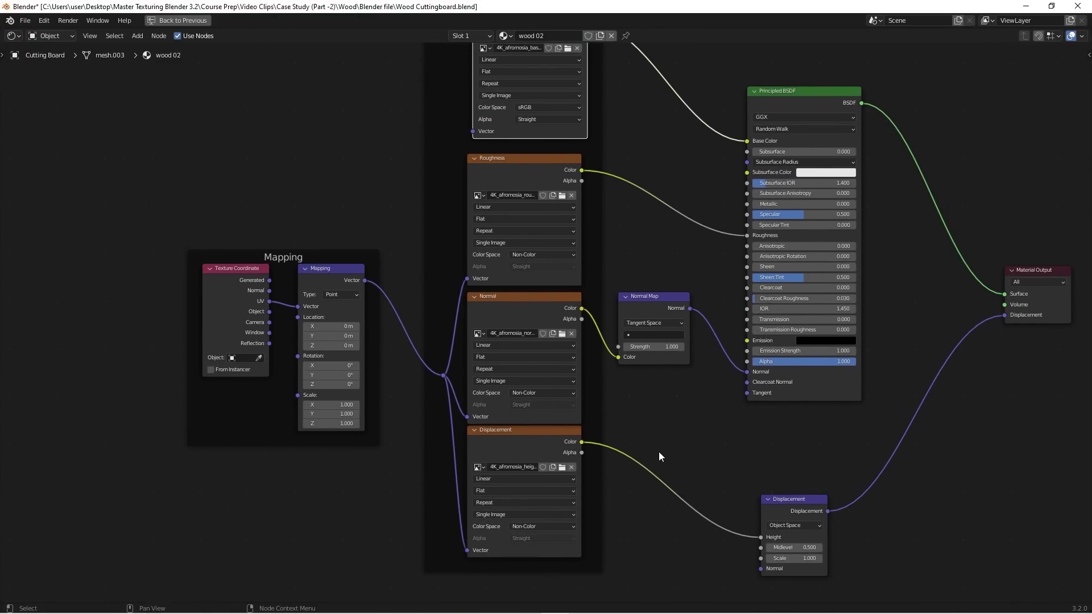
key("ctrl+space")
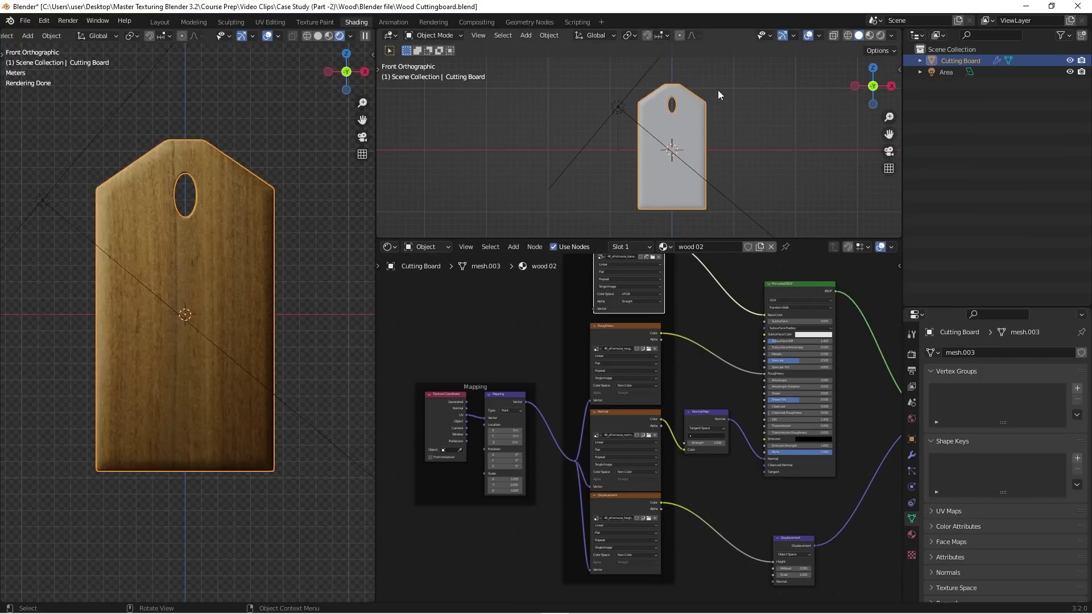
scroll(175, 265, "up", 2)
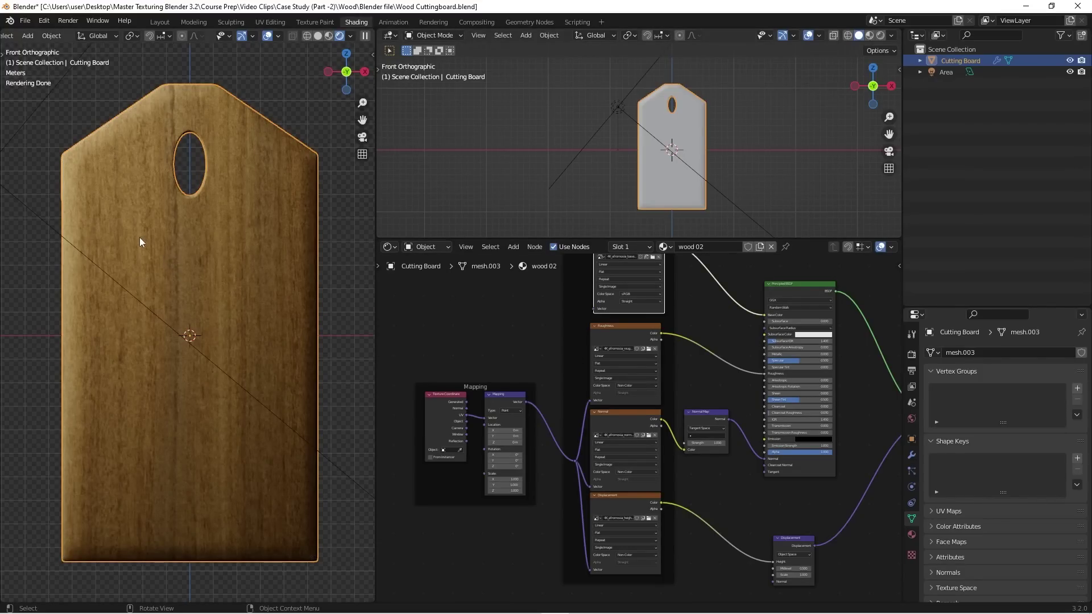
middle_click_drag(149, 305, 110, 214)
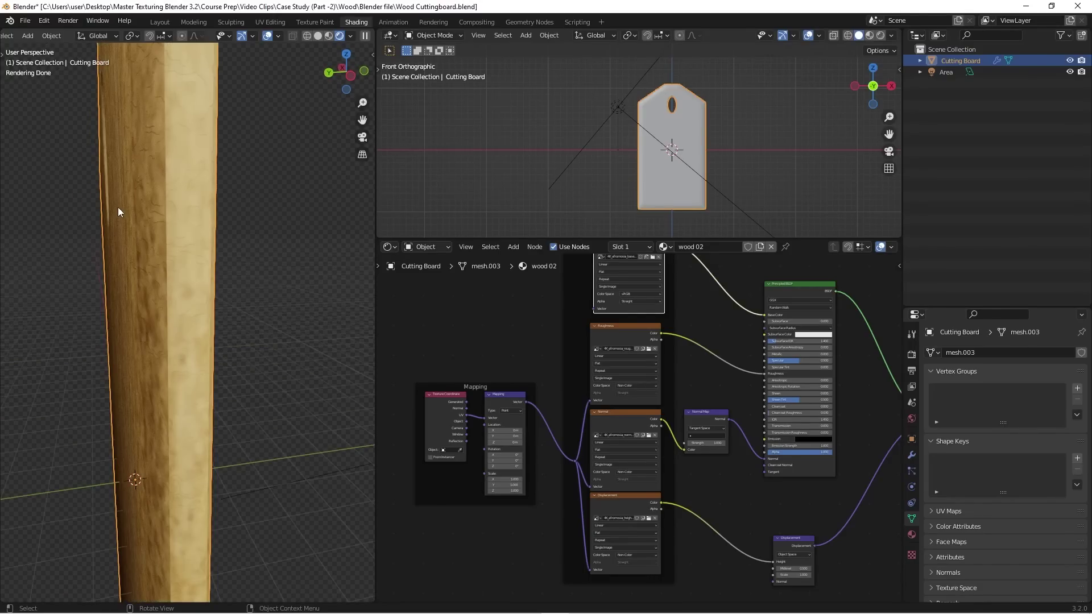
scroll(141, 202, "up", 4)
middle_click_drag(173, 179, 168, 260)
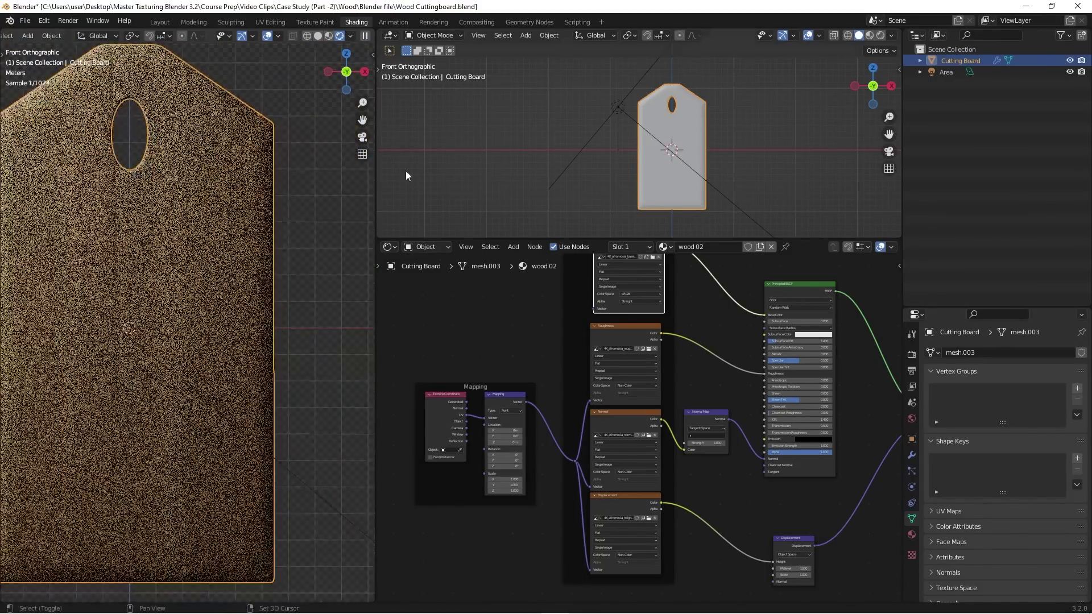
- Test stronger Normal Map values up to about 9.1, set the strength to 0, and check the board's surface up close and at an angle
scroll(188, 264, "down", 3)
scroll(691, 397, "up", 2)
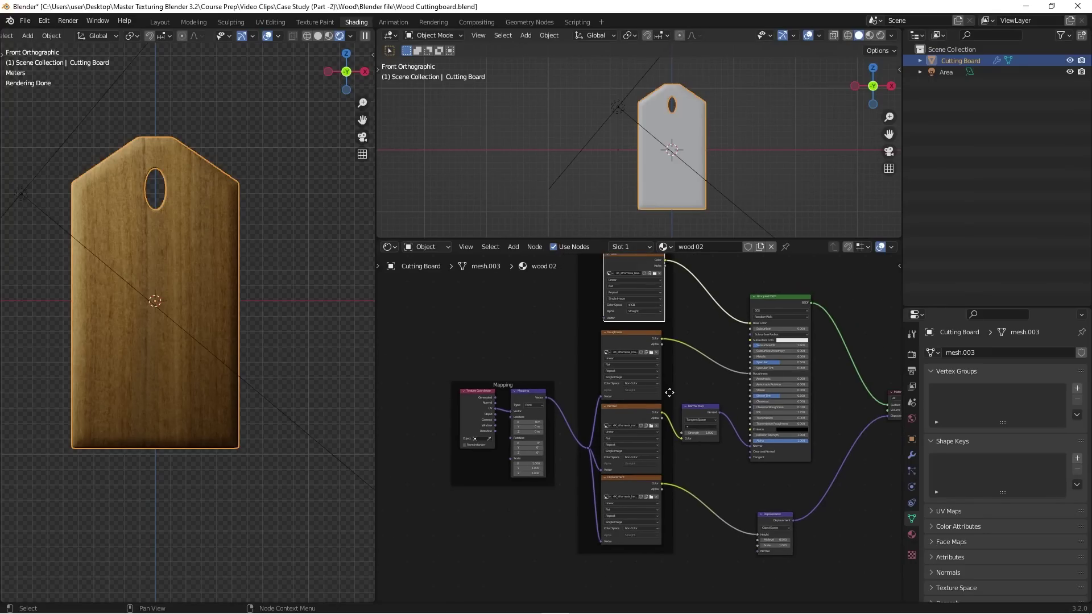
scroll(776, 575, "up", 4)
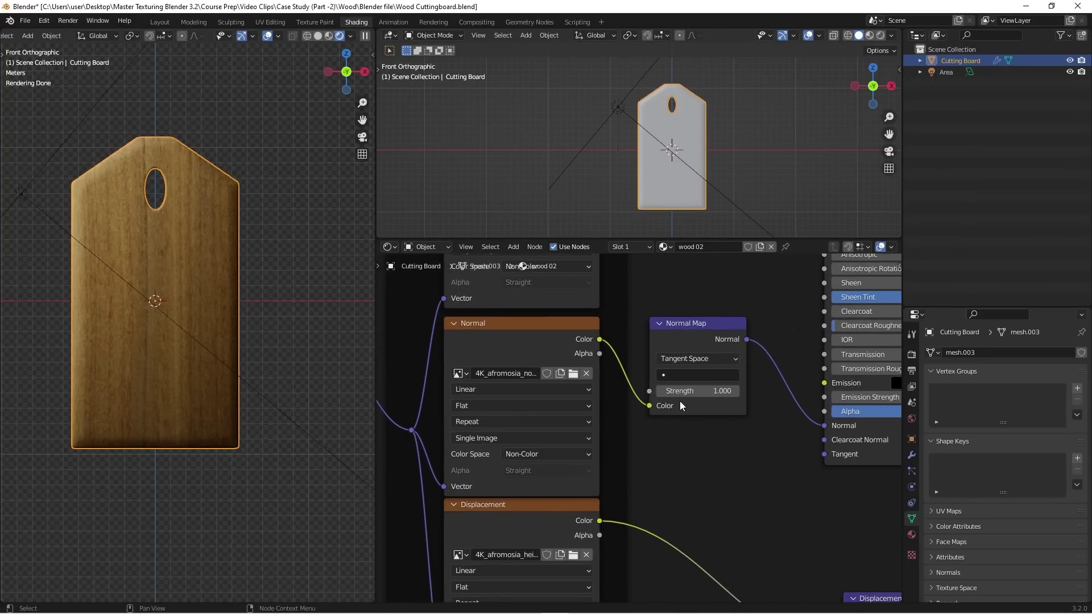
scroll(702, 427, "down", 1)
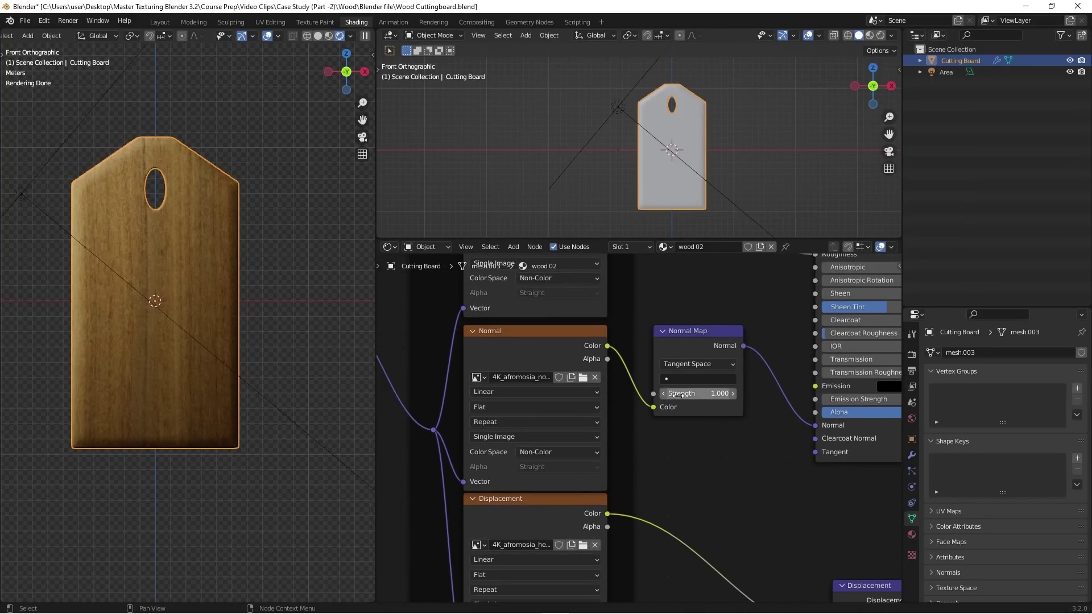
left_click_drag(699, 393, 734, 392)
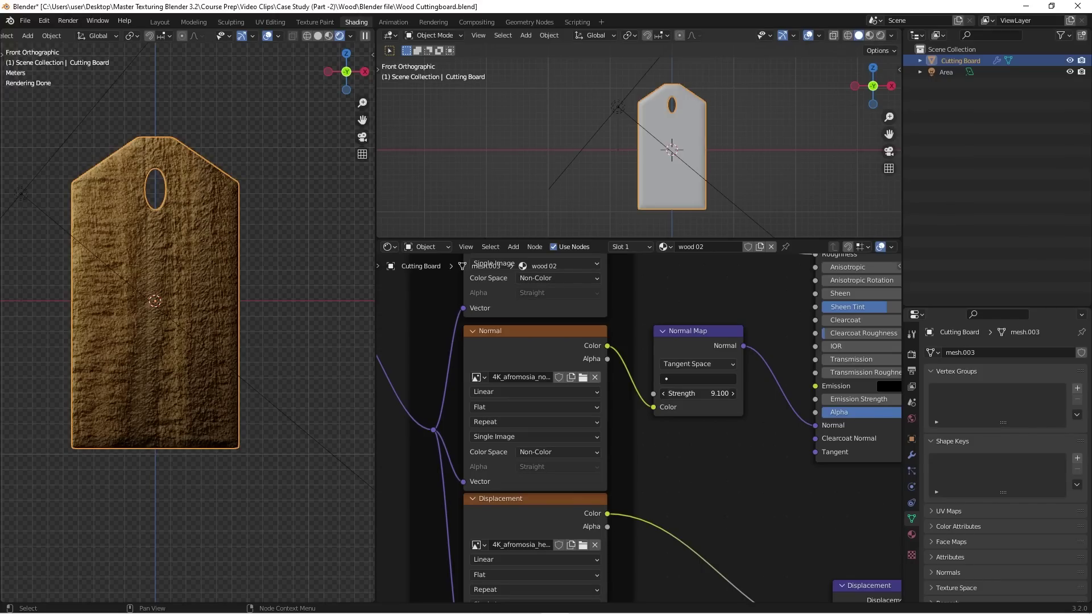
key("BackSpace")
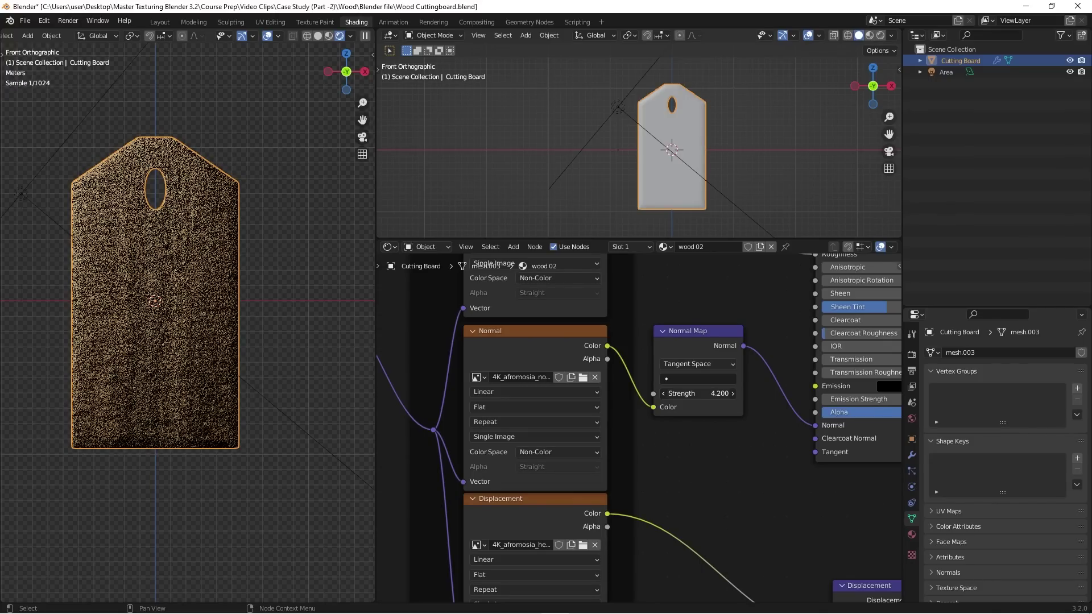
scroll(177, 276, "up", 6)
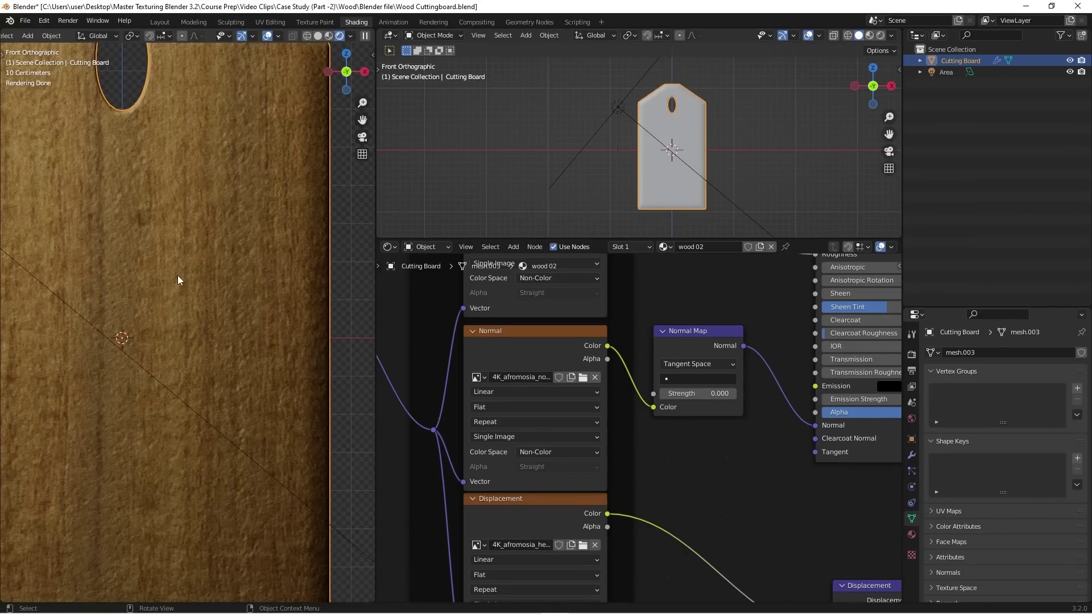
scroll(178, 275, "down", 5)
middle_click_drag(139, 284, 234, 346)
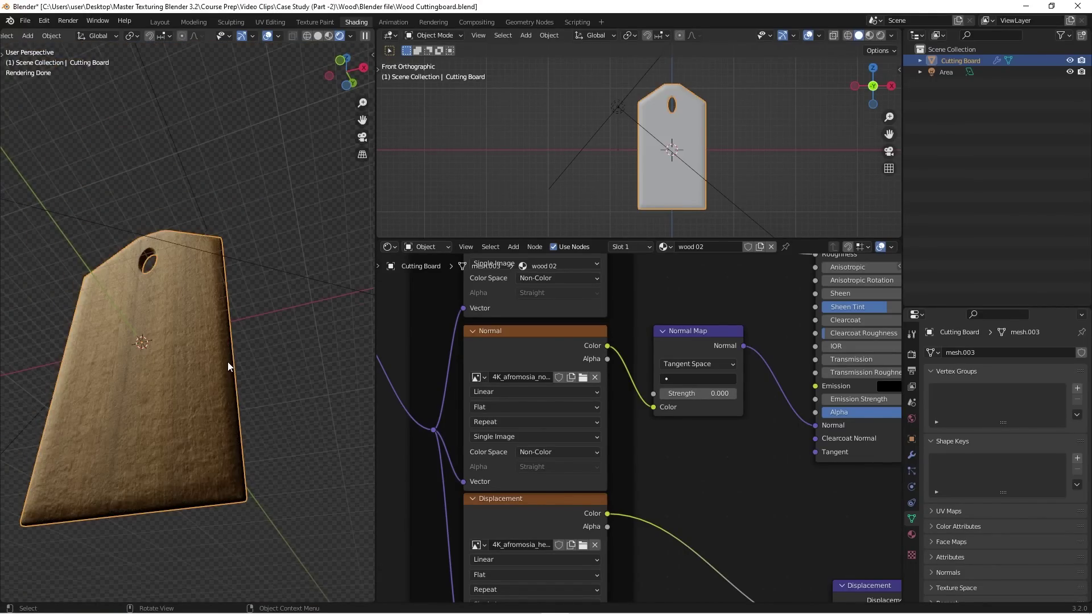
key("KP_1")
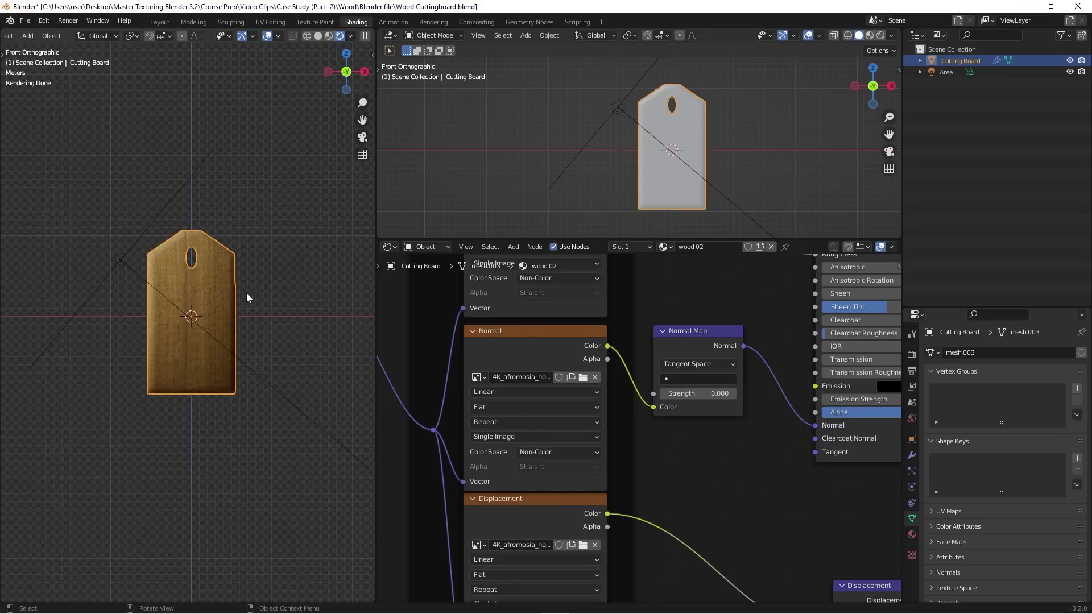
- Move the Material Output node farther from the Principled BSDF and align the color texture node with the other nodes in the Textures frame
scroll(708, 437, "down", 7)
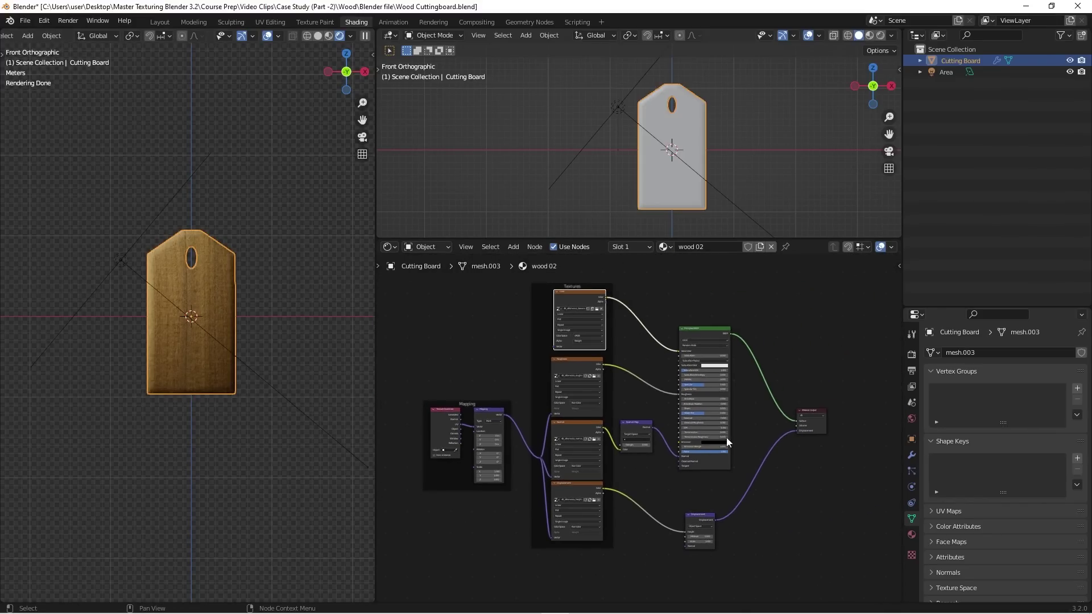
left_click_drag(811, 415, 844, 398)
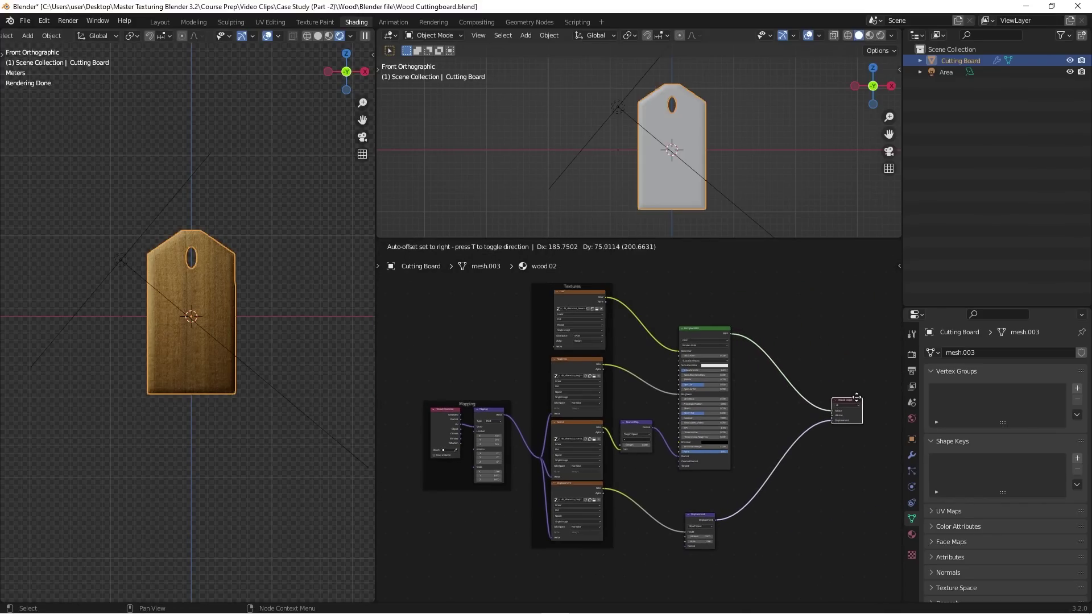
middle_click_drag(640, 359, 668, 364)
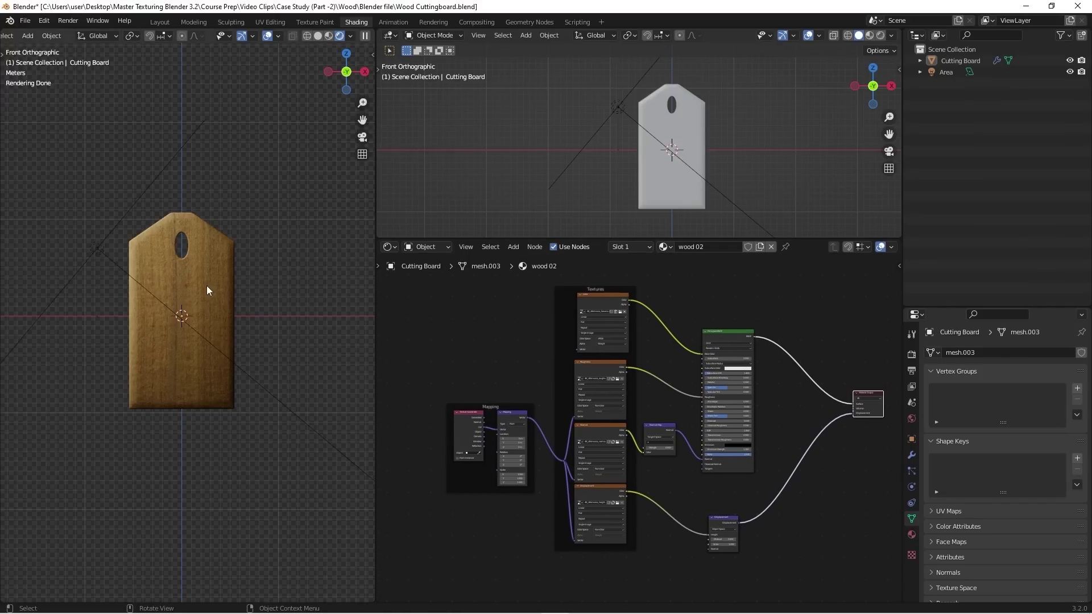
scroll(207, 286, "up", 2)
scroll(268, 319, "up", 1)
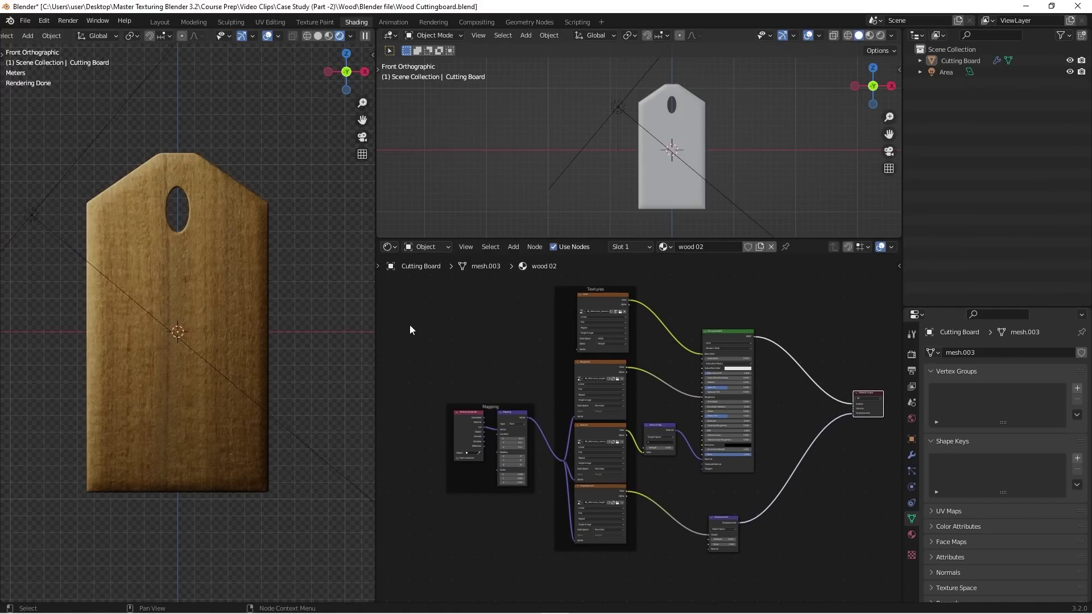
key("Home")
left_click_drag(574, 301, 568, 301)
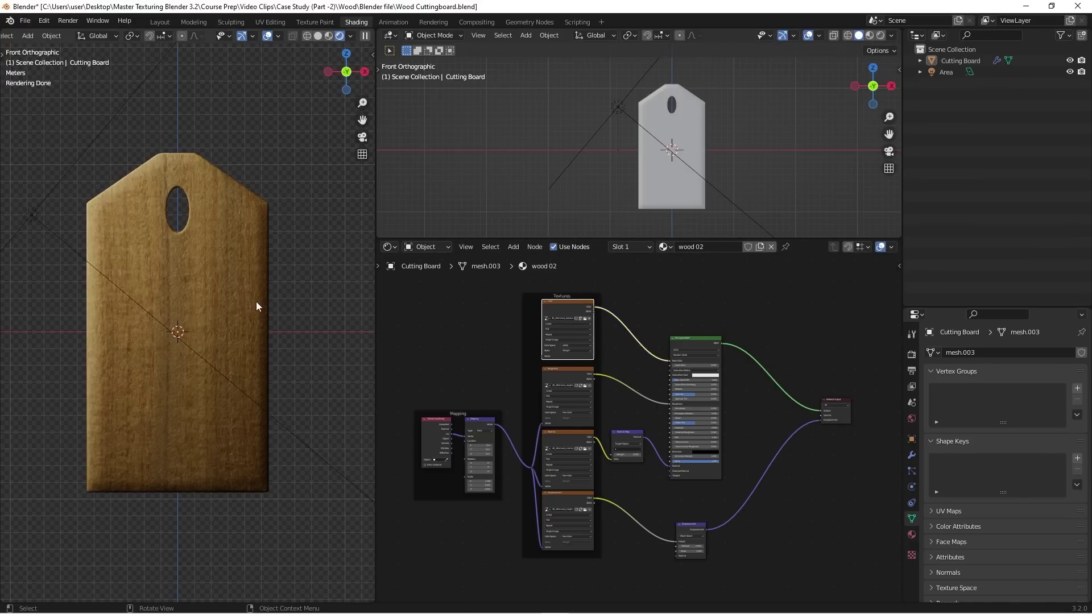